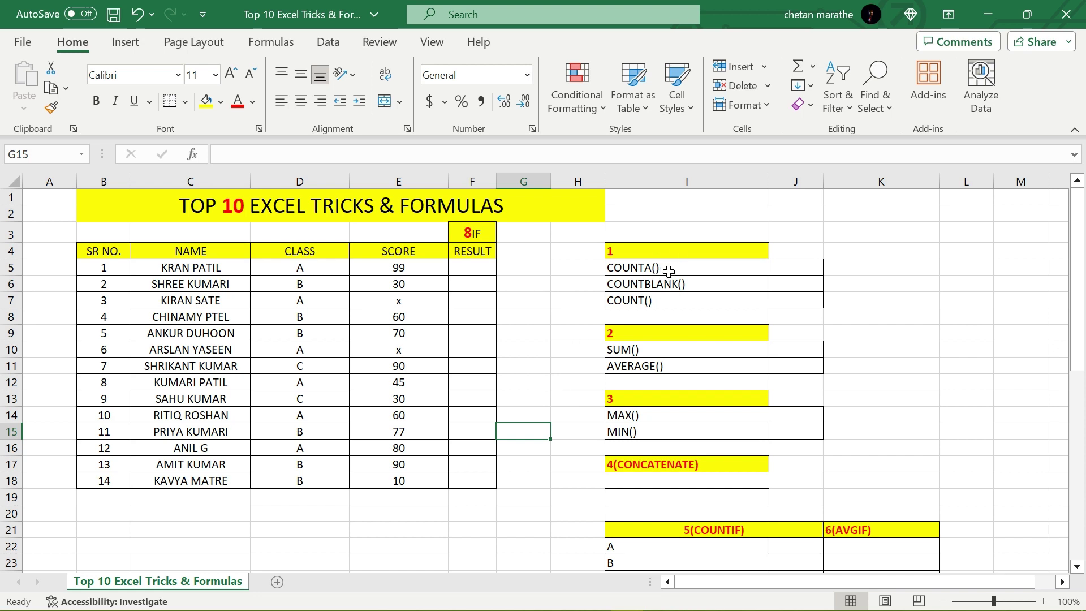
Count the non-empty SCORE cells in J5 with =COUNTA(E5:E18)
click(669, 271)
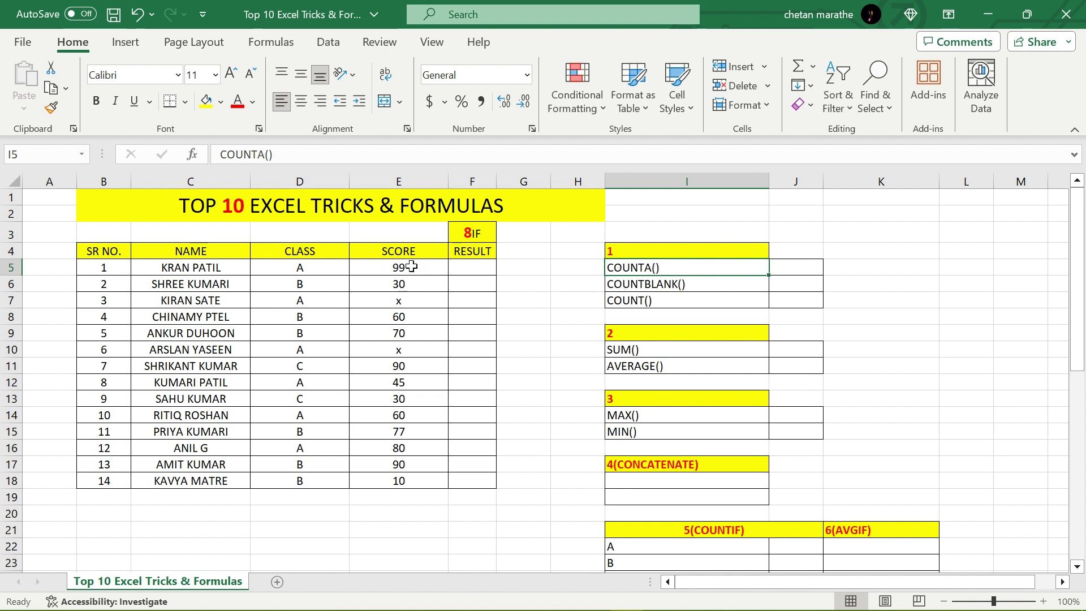
click(788, 269)
drag(421, 268, 411, 481)
click(795, 267)
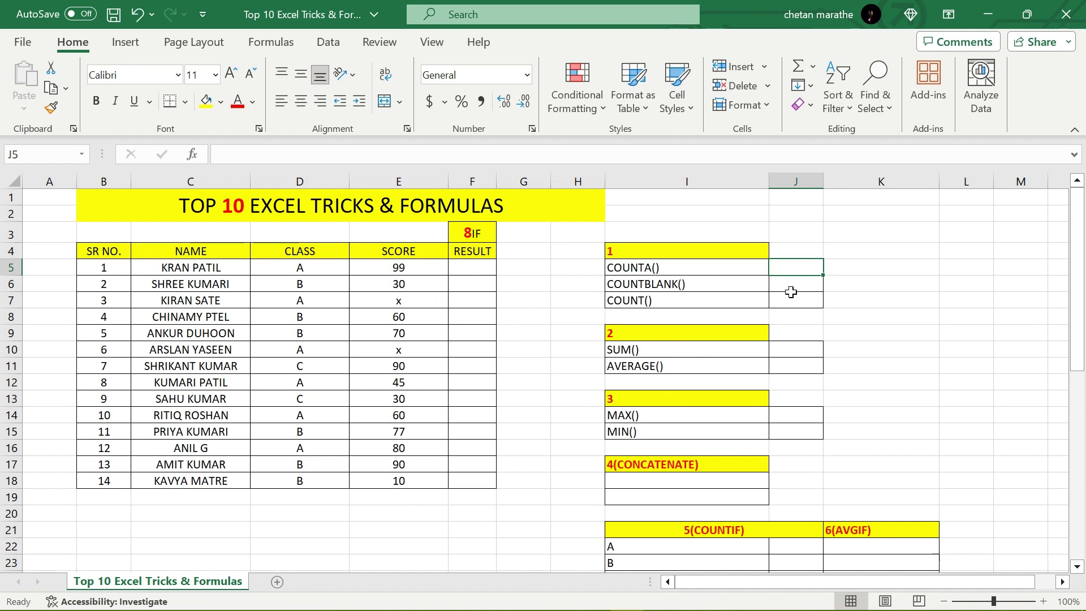
text(=count)
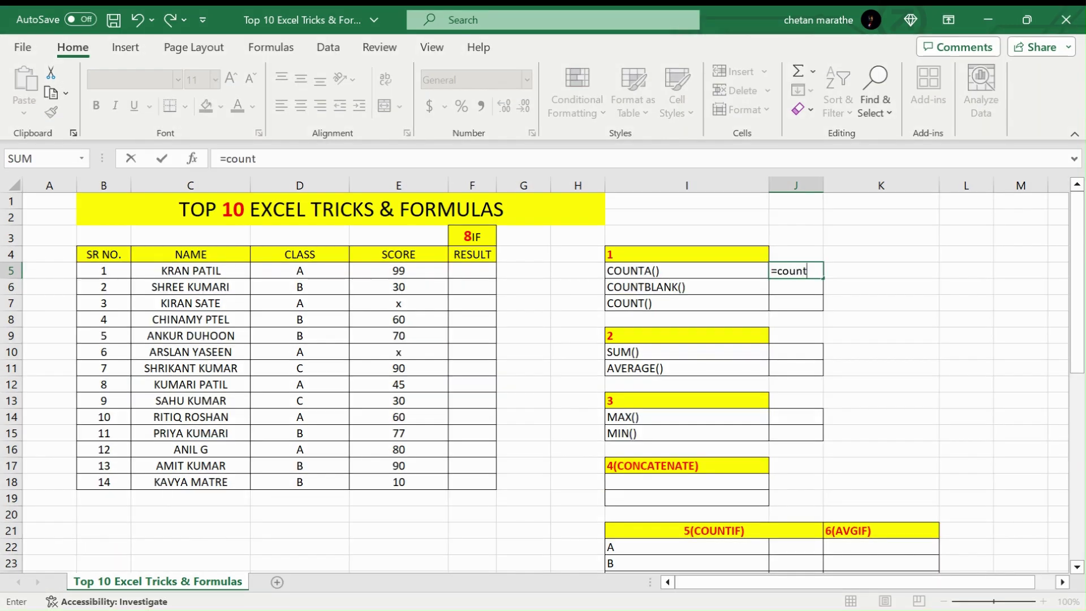
double_click(826, 300)
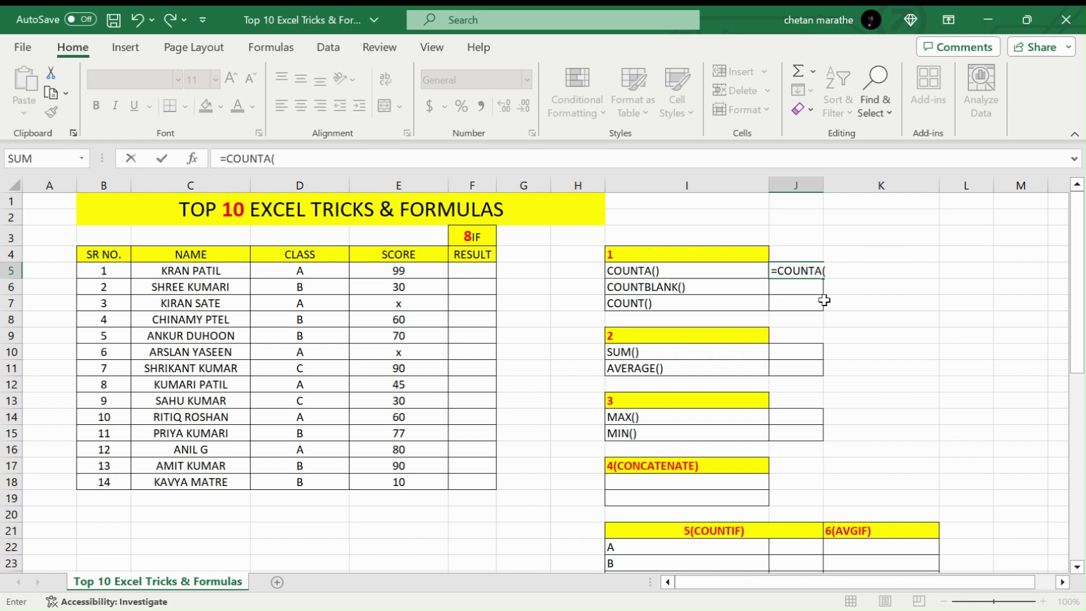
drag(397, 272, 415, 482)
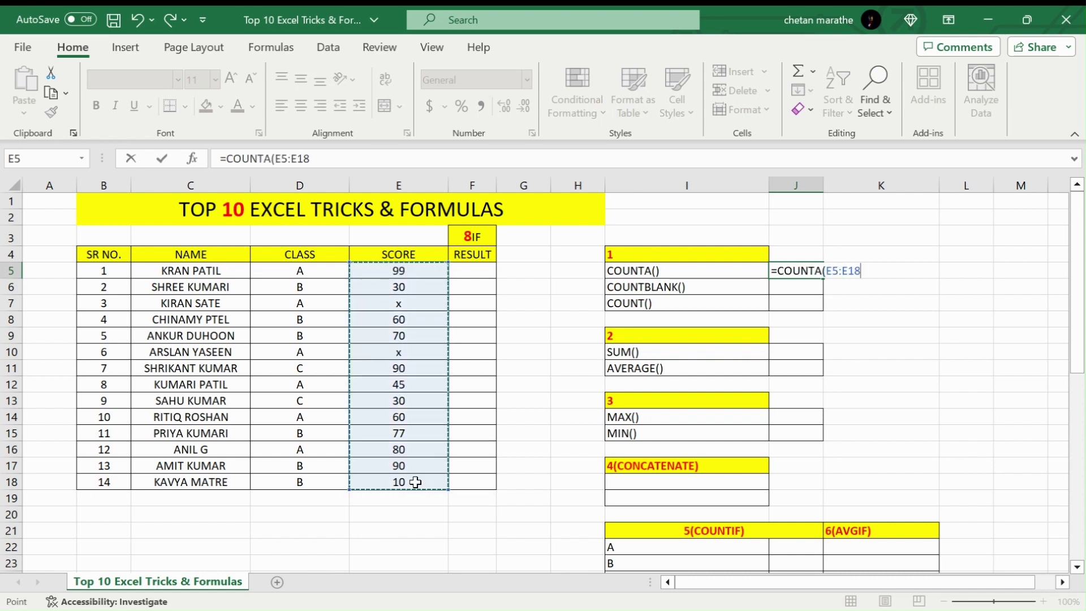
key(Return)
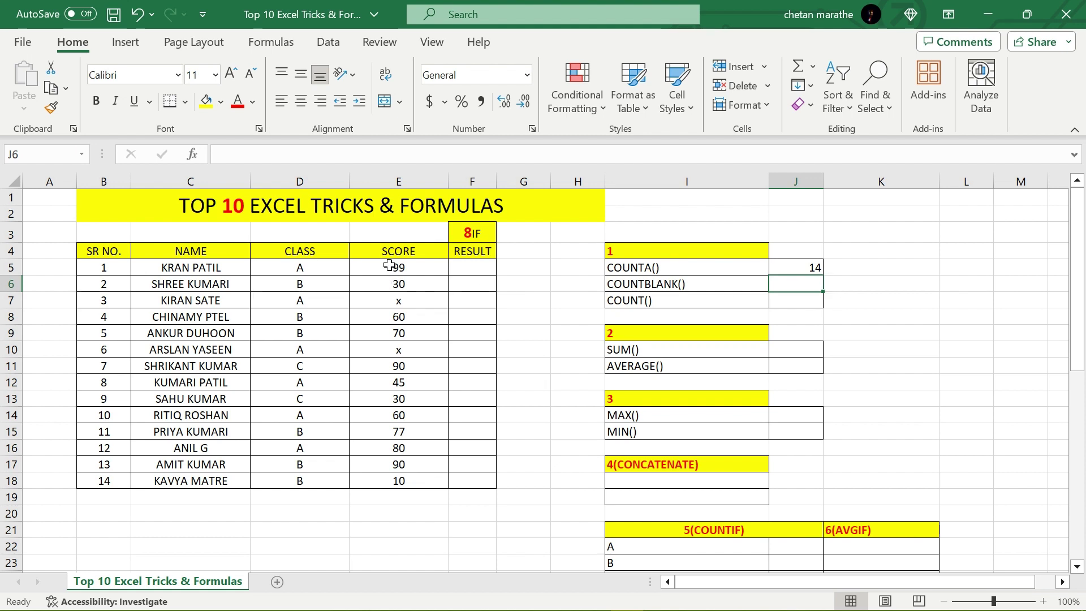
drag(398, 268, 399, 481)
drag(118, 268, 107, 482)
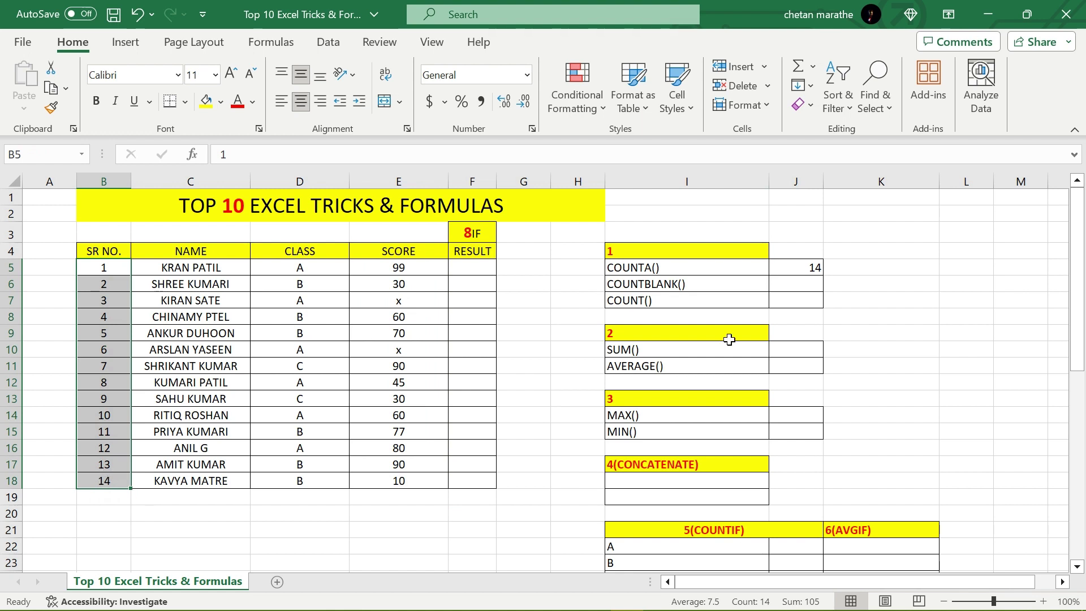
Clear the x entries from SCORE cells E7 and E10
click(809, 282)
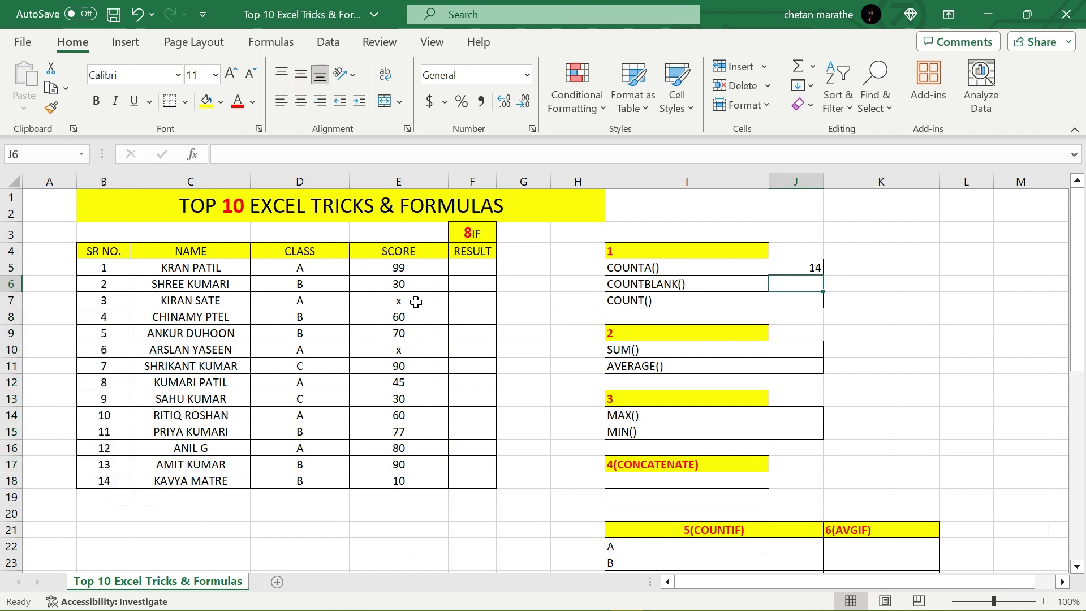
click(416, 302)
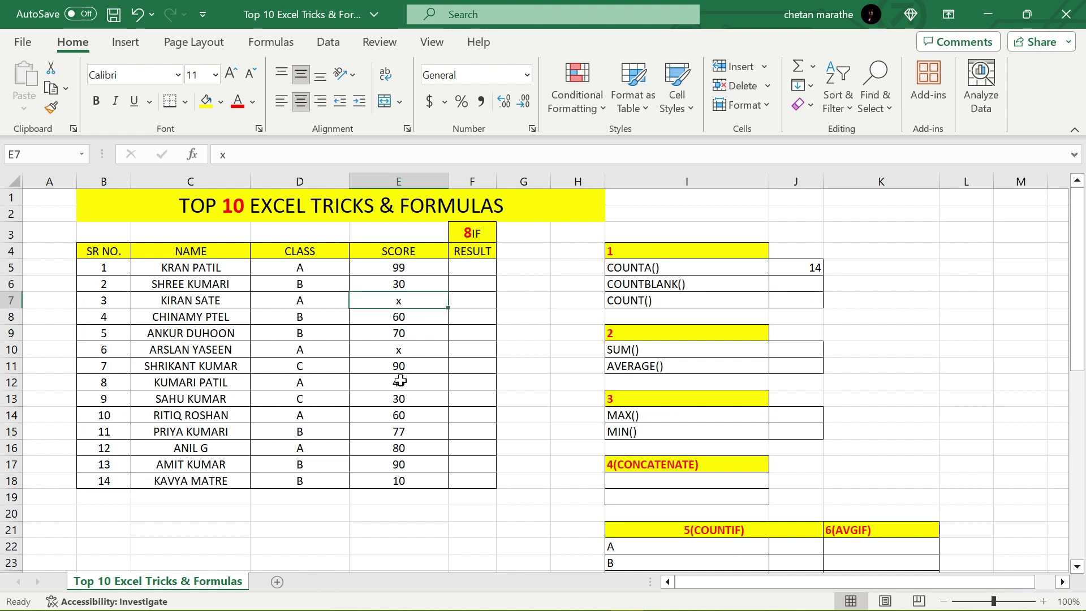
key(Delete)
click(410, 351)
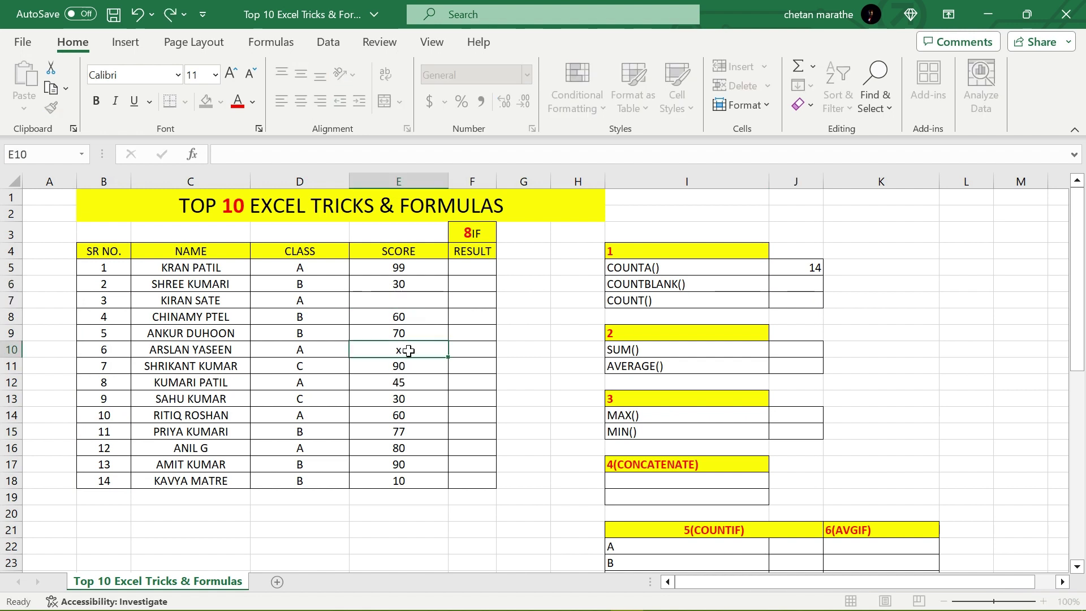
key(Delete)
click(538, 383)
Count the empty SCORE cells in J6 with =COUNTBLANK(E5:E18)
click(801, 284)
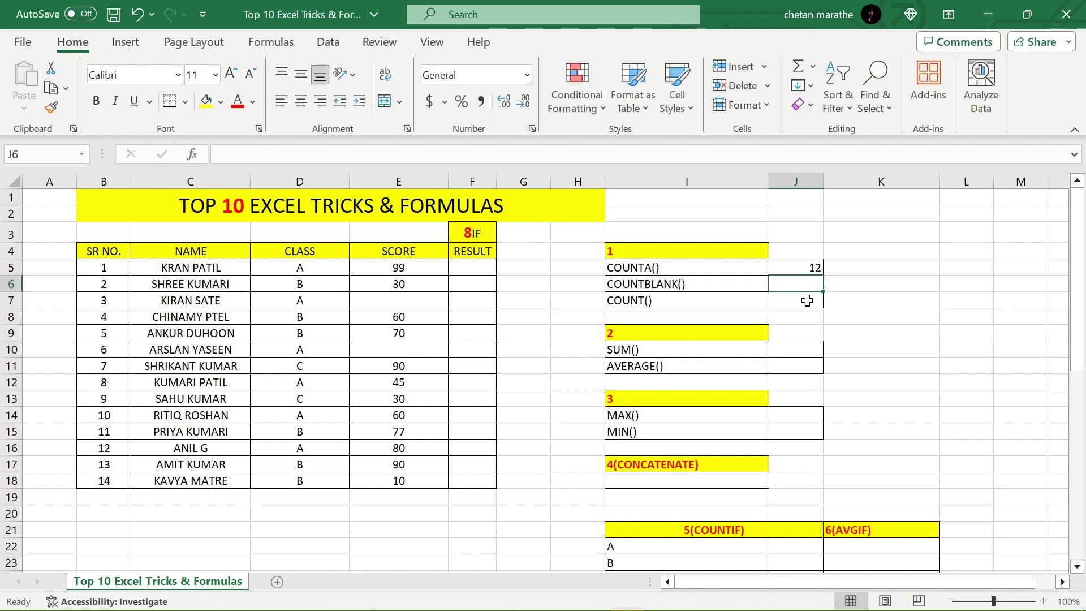
text(=)
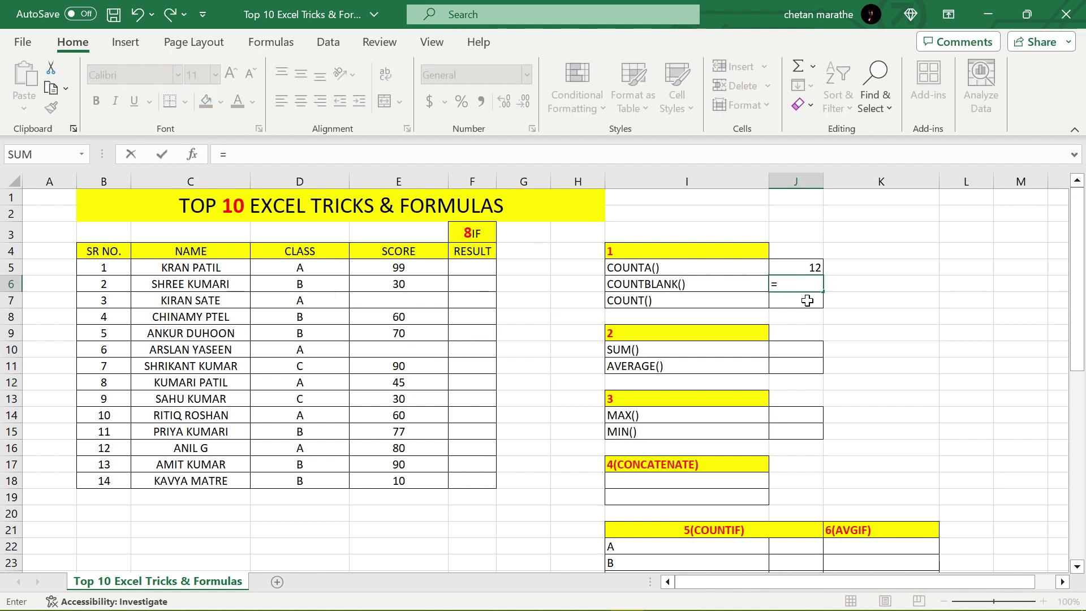
text(count)
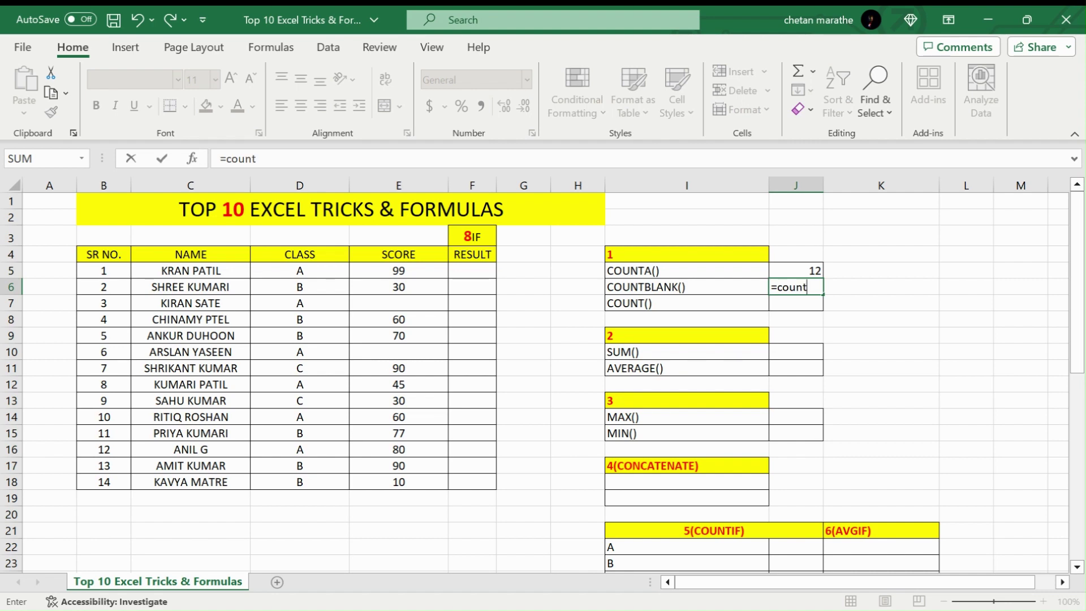
text(blank)
key(Tab)
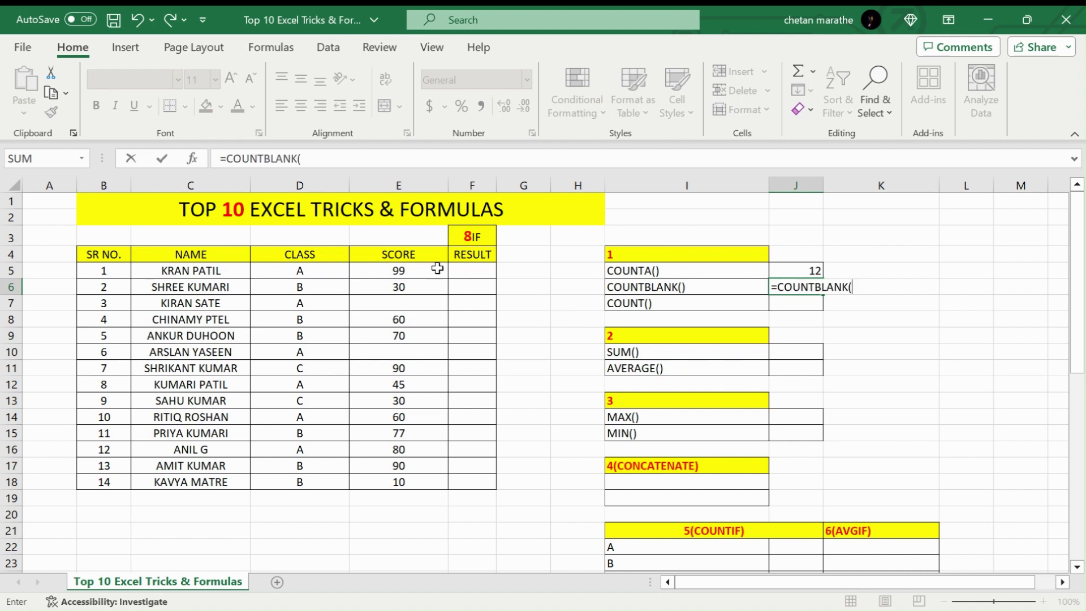
drag(408, 270, 416, 479)
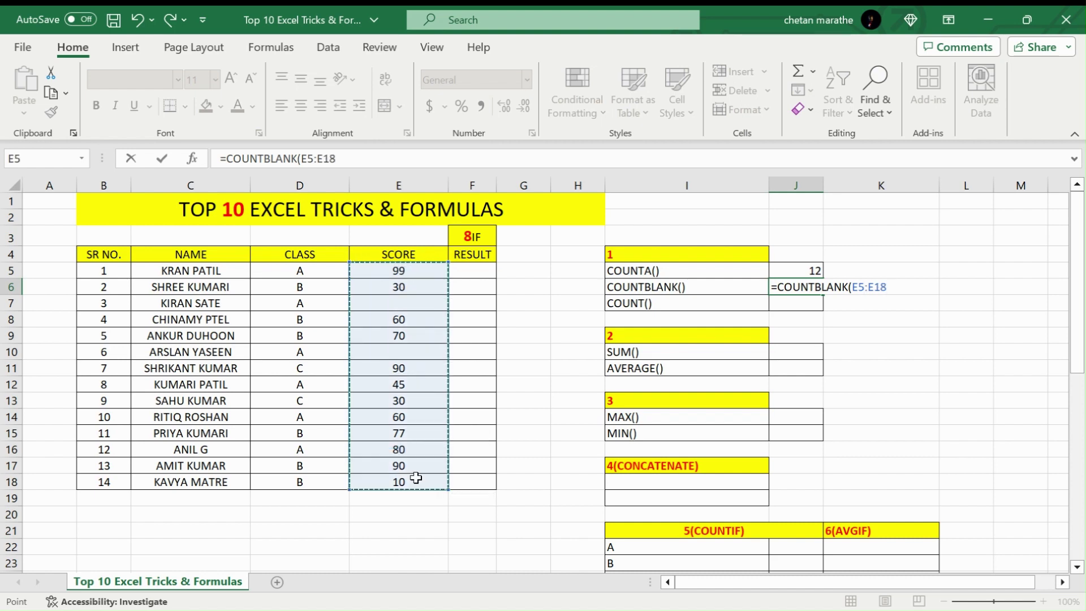
key(Return)
click(811, 283)
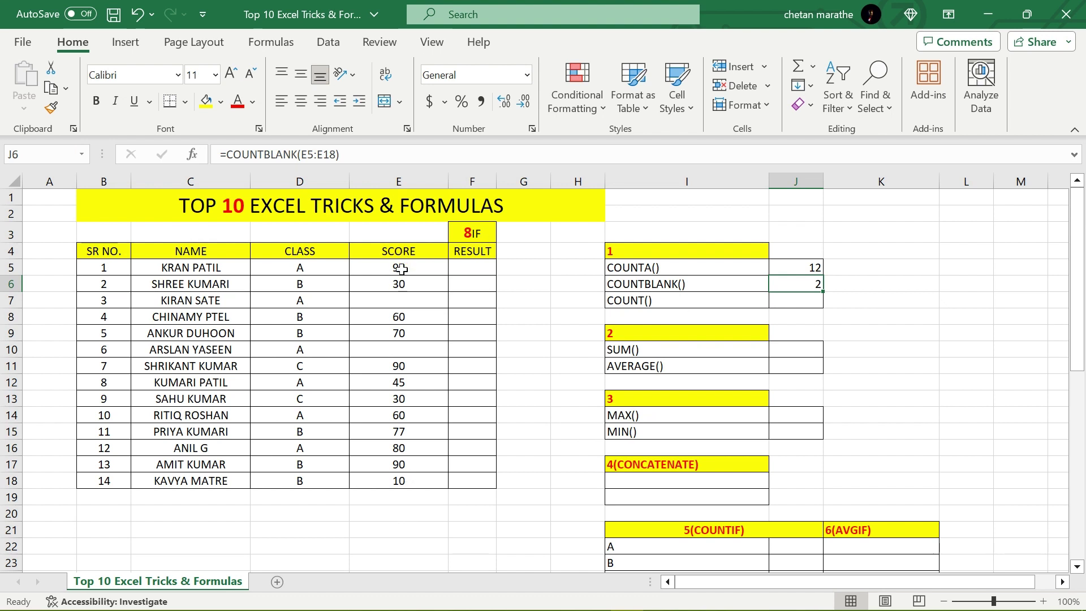
Count the numeric SCORE cells in J7 with =COUNT(E5:E18)
drag(401, 269, 400, 480)
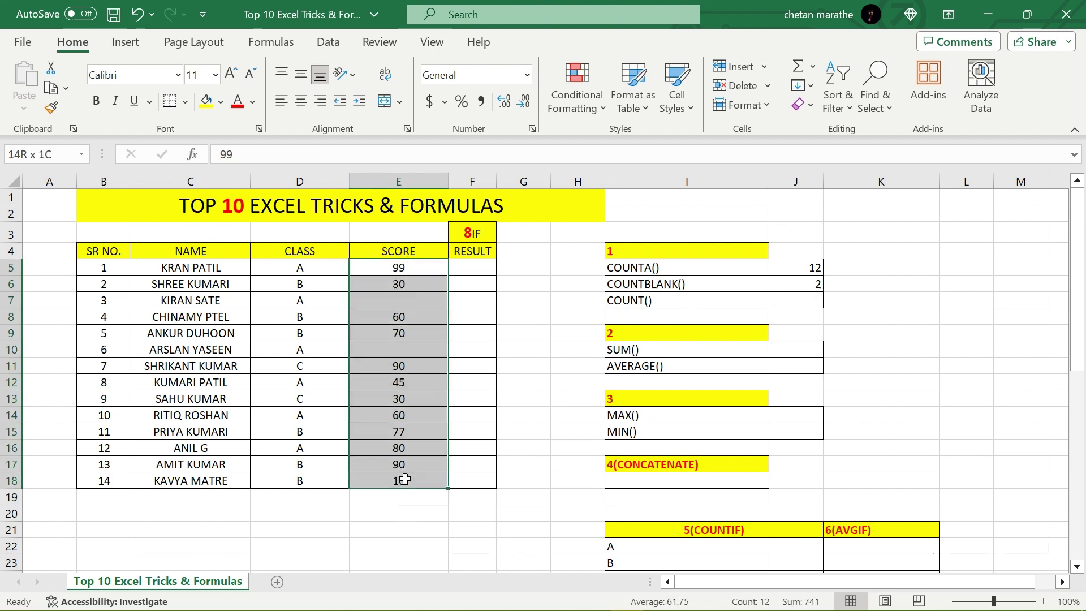
click(804, 298)
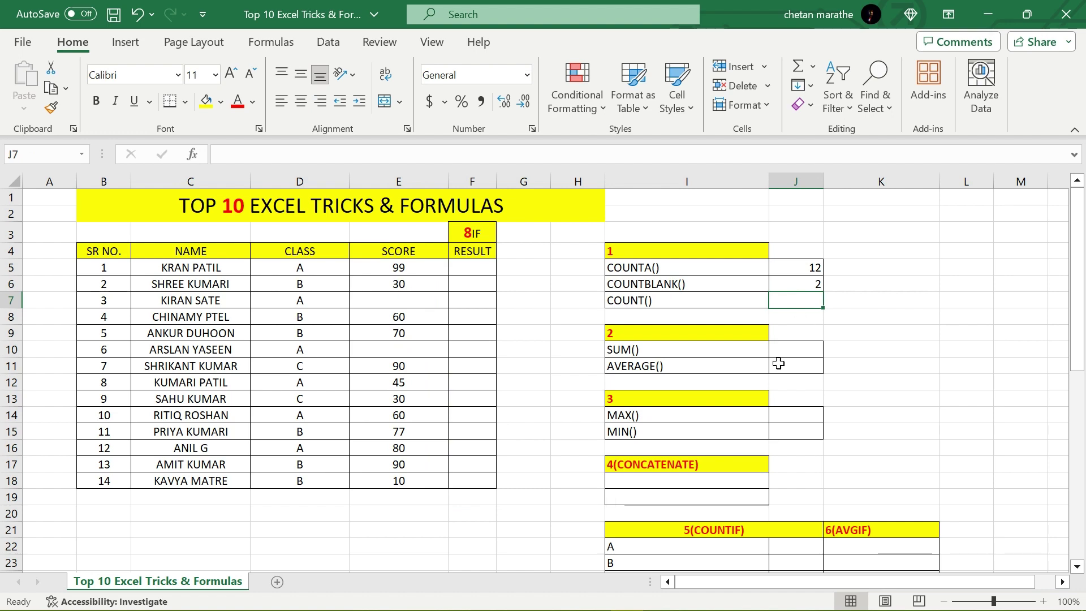
text(-)
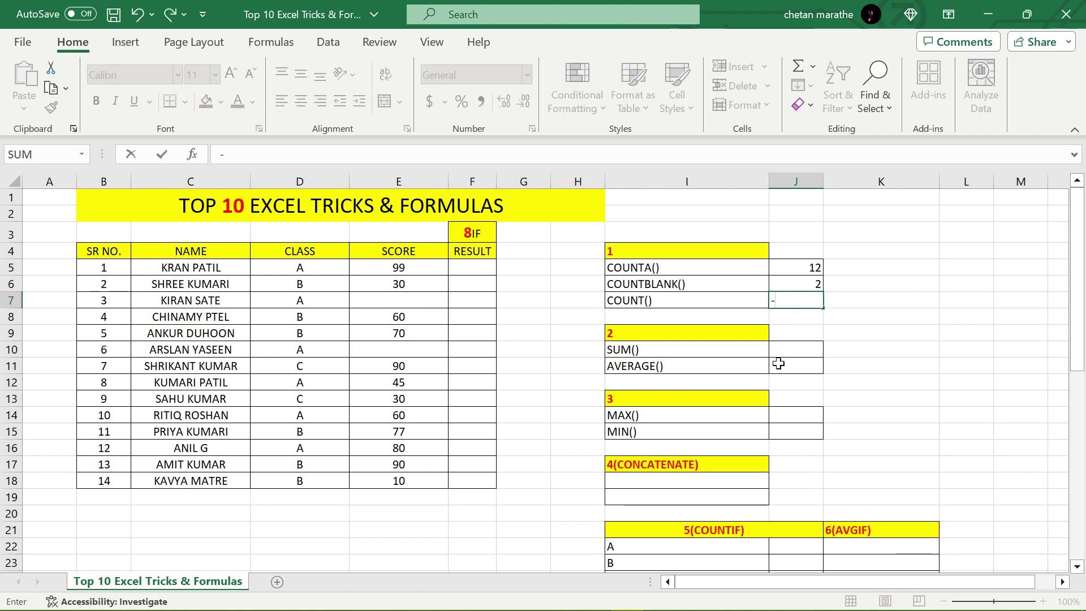
key(Escape)
text(=coun)
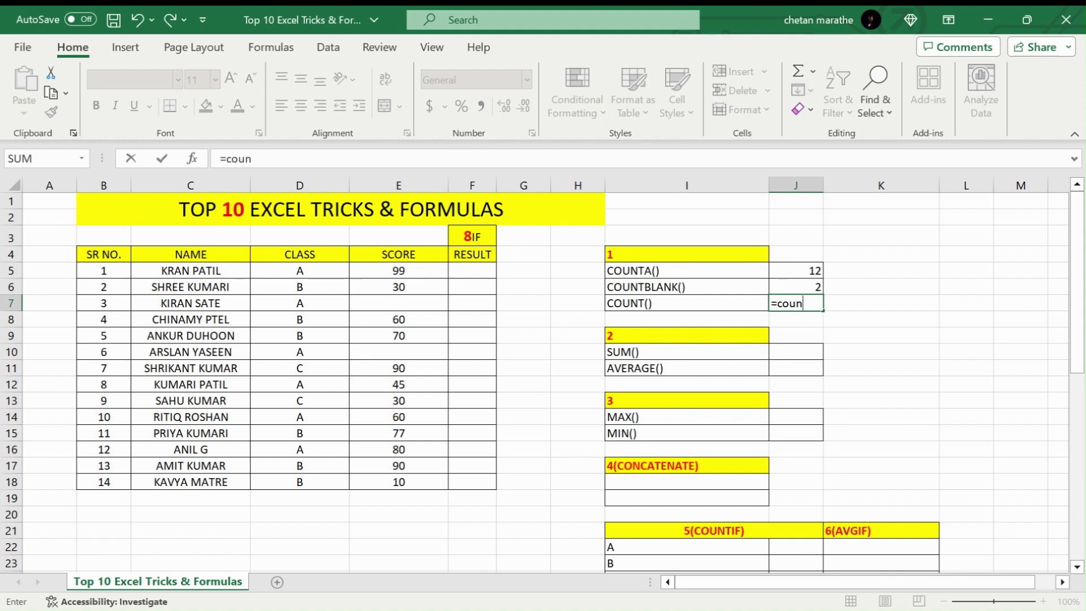
key(Tab)
drag(398, 270, 409, 489)
key(Return)
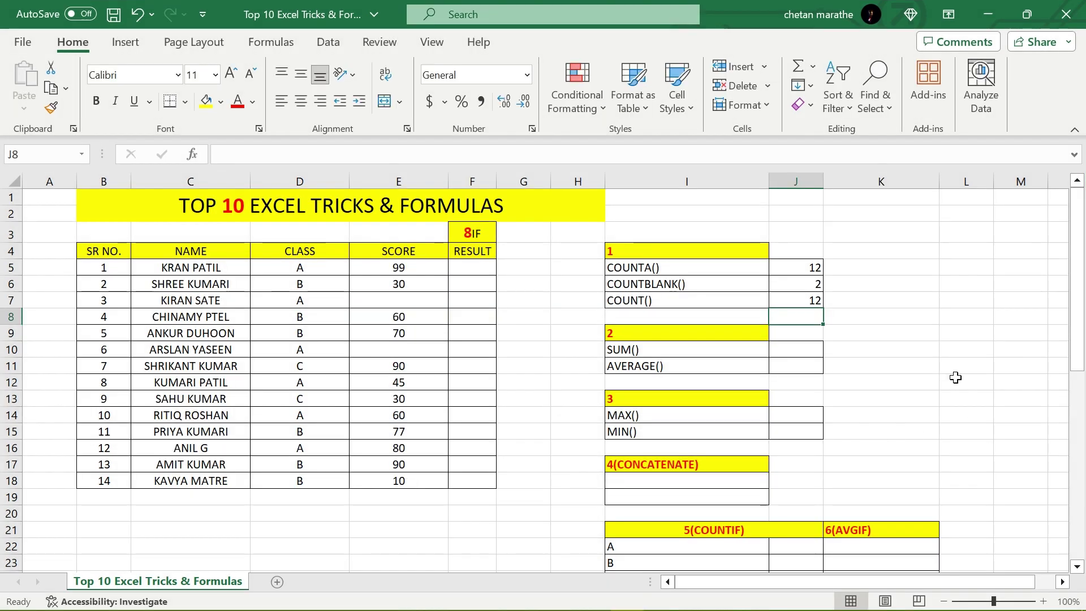
click(905, 336)
Enter x in the two blank SCORE cells, E7 and E10
click(809, 269)
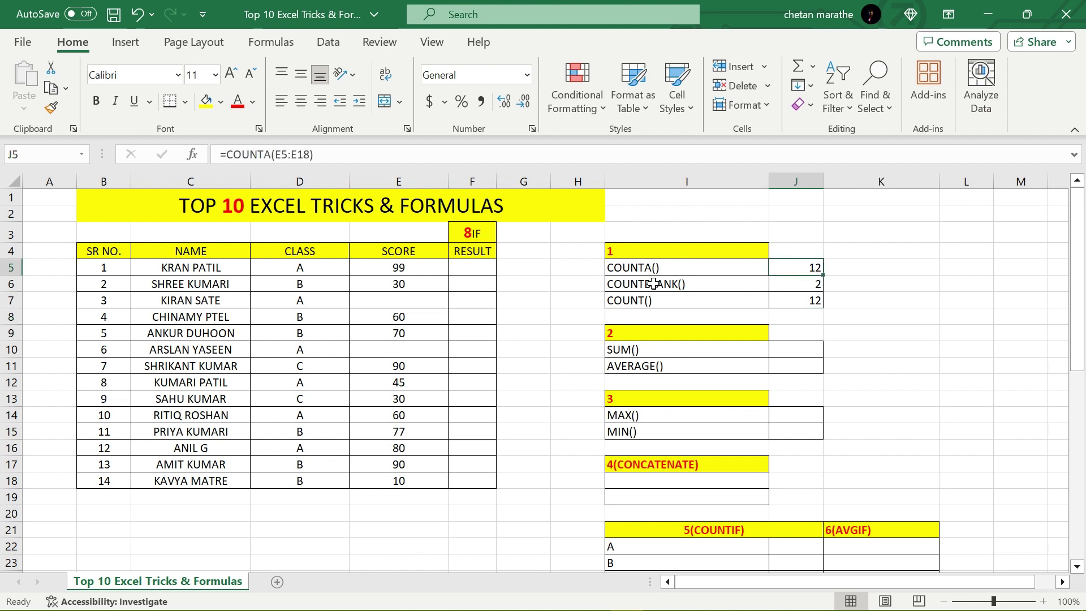
click(645, 270)
click(645, 303)
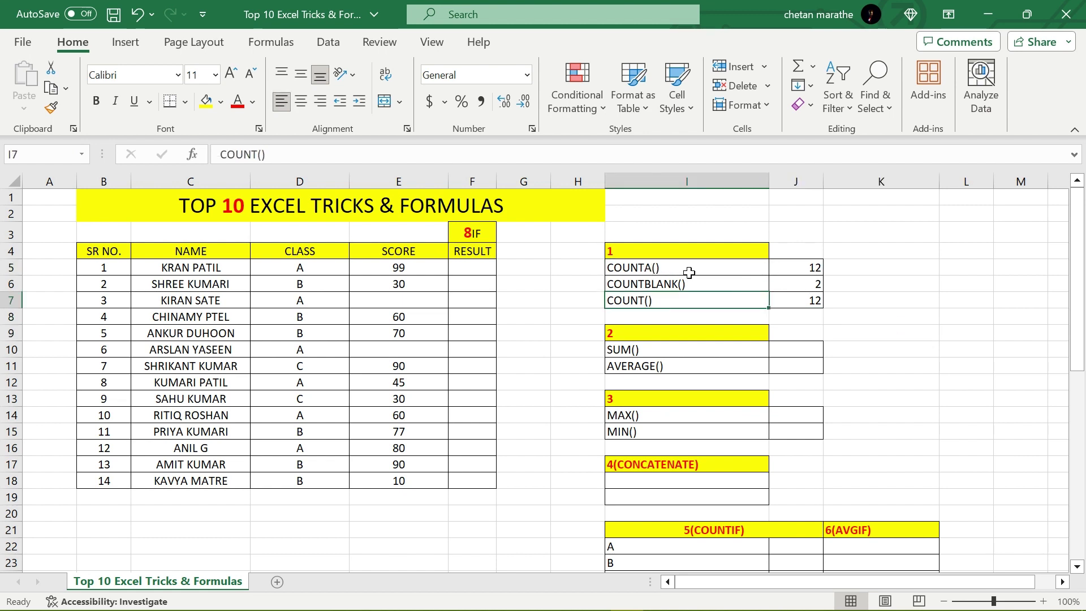
click(805, 269)
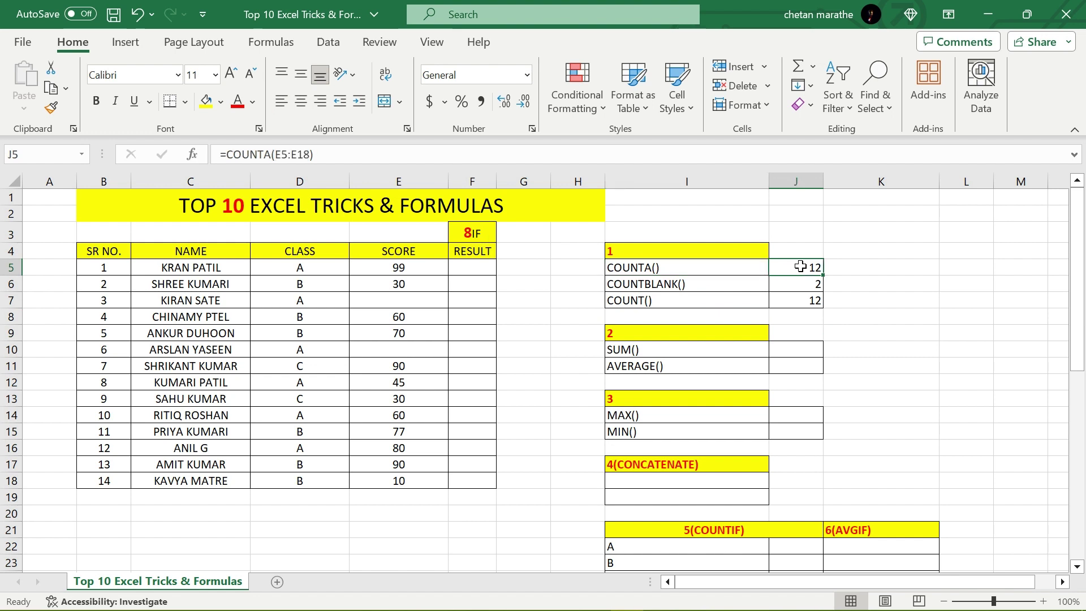
drag(386, 267, 392, 482)
click(402, 300)
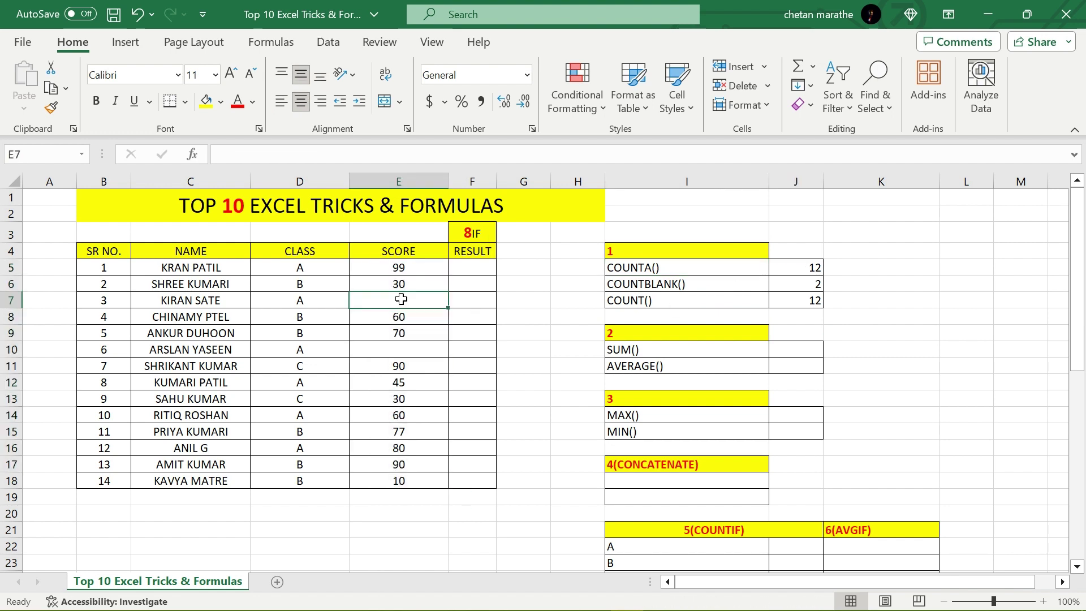
text(x)
click(406, 350)
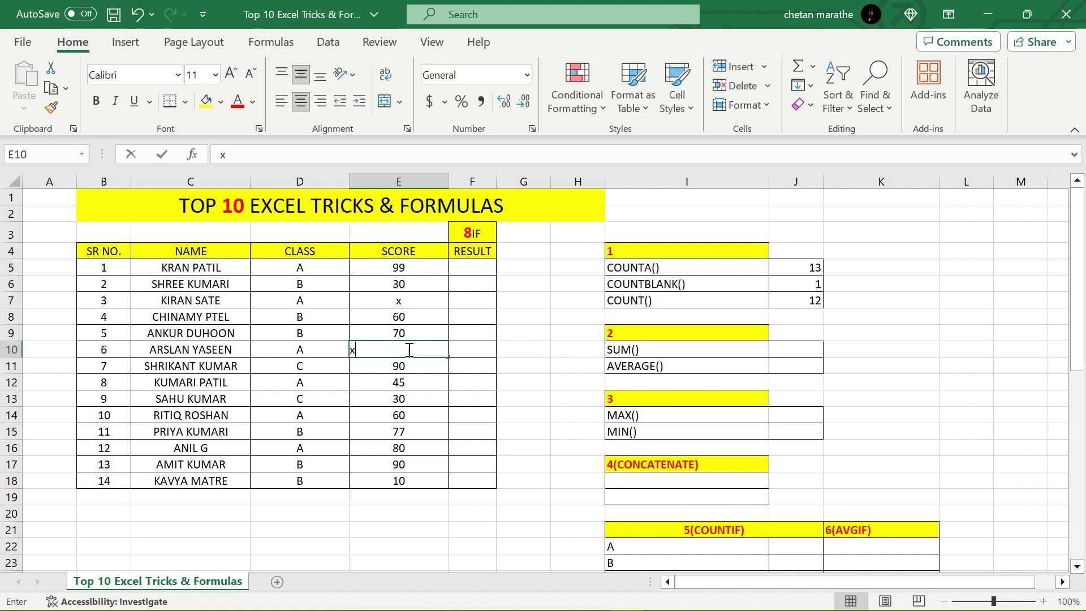
text(x)
click(482, 346)
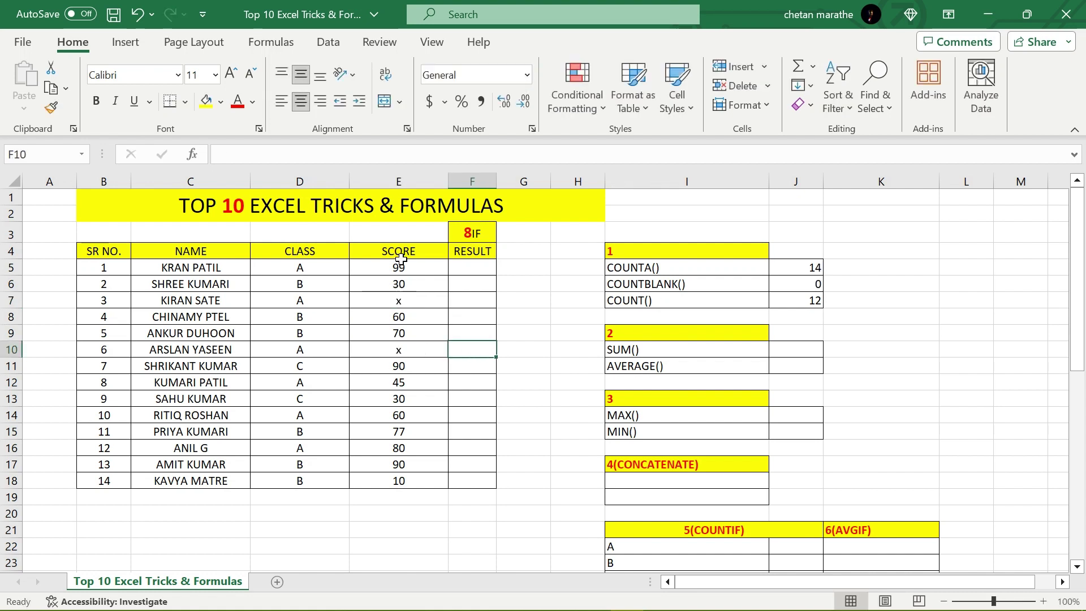
Compare the COUNTA and COUNT results in J5 and J7 against the SCORE entries in E5:E18
drag(404, 264, 417, 480)
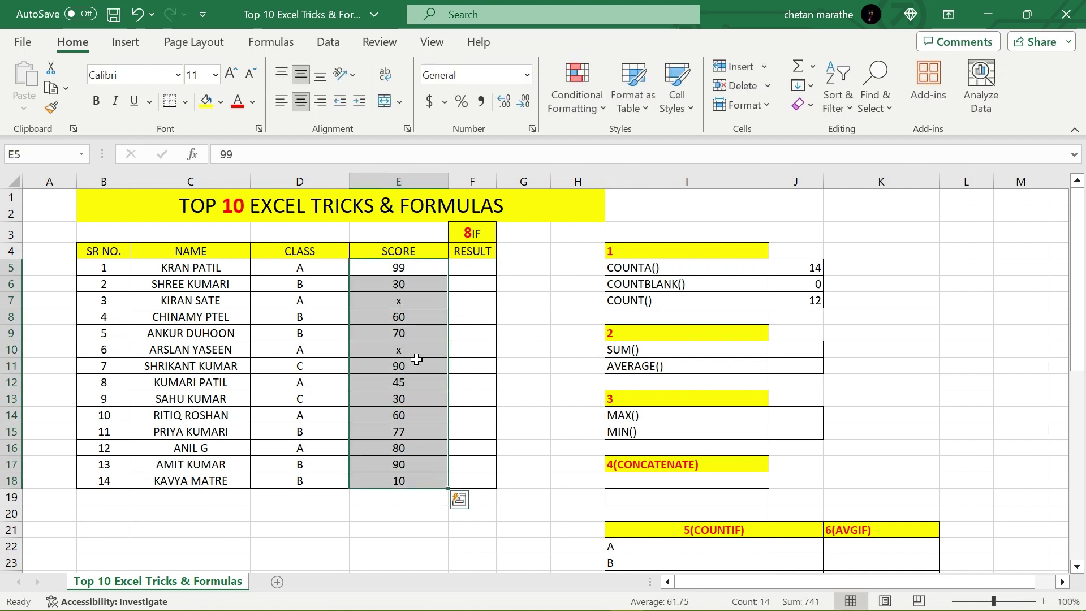
click(407, 300)
click(806, 267)
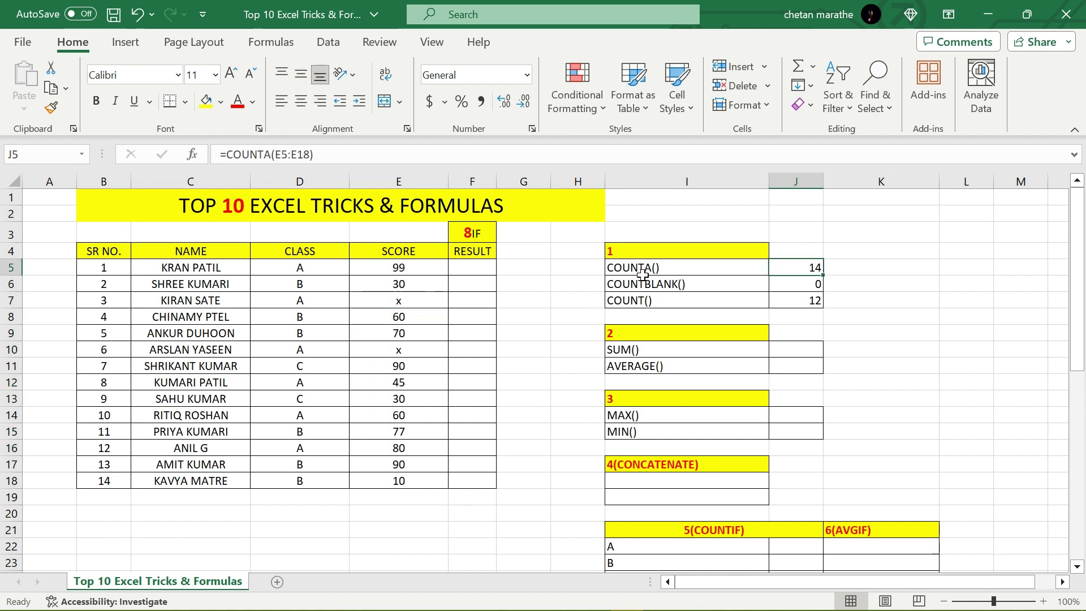
drag(396, 267, 419, 481)
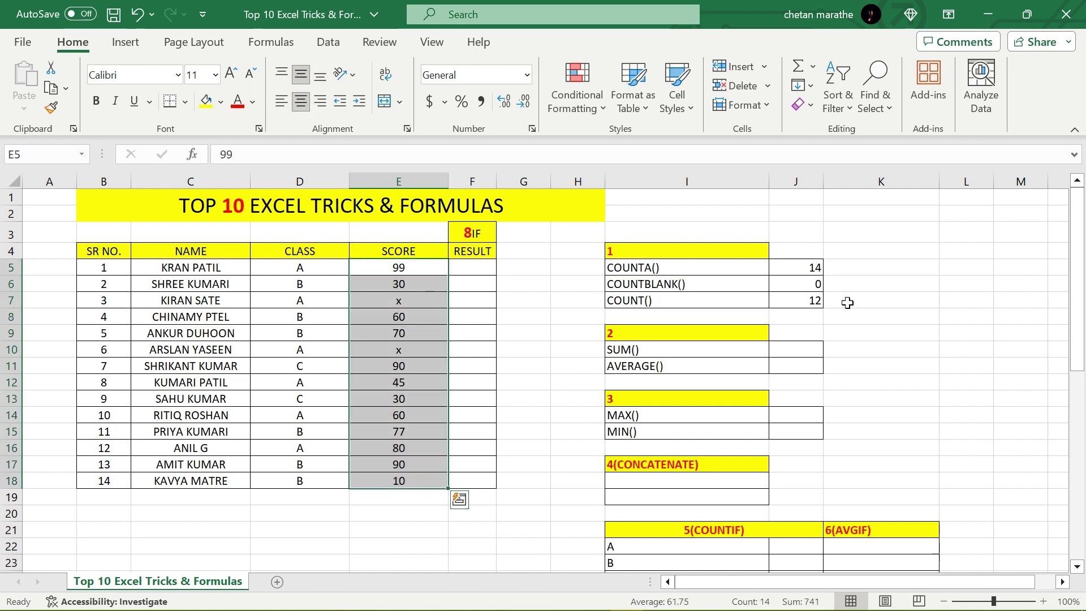
click(807, 298)
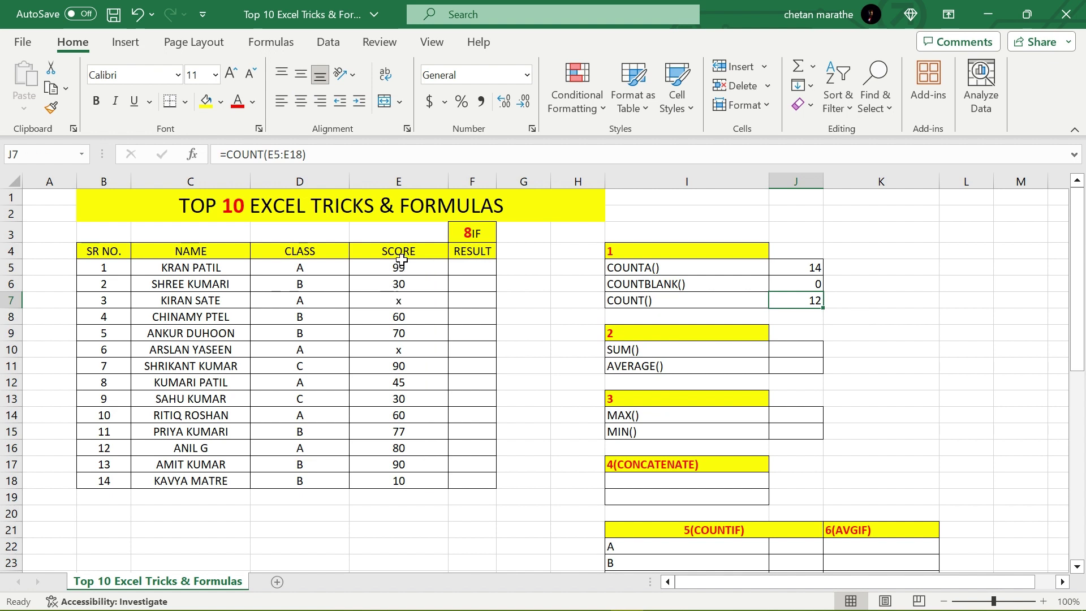
drag(407, 265, 402, 481)
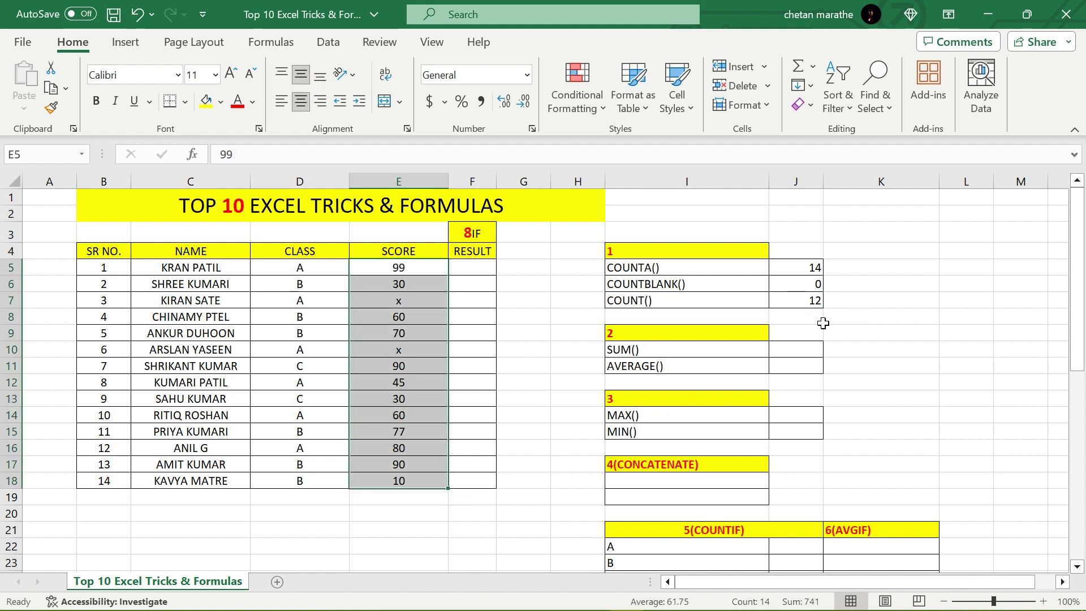
click(861, 331)
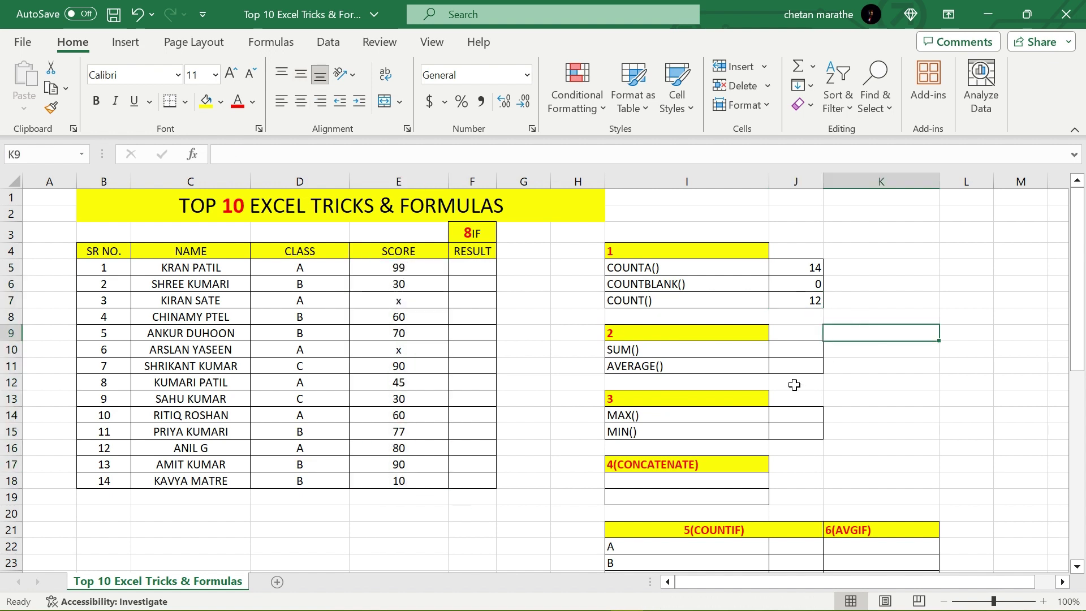
Total the SCORE column in J10 with =SUM(E5:E18)
click(655, 349)
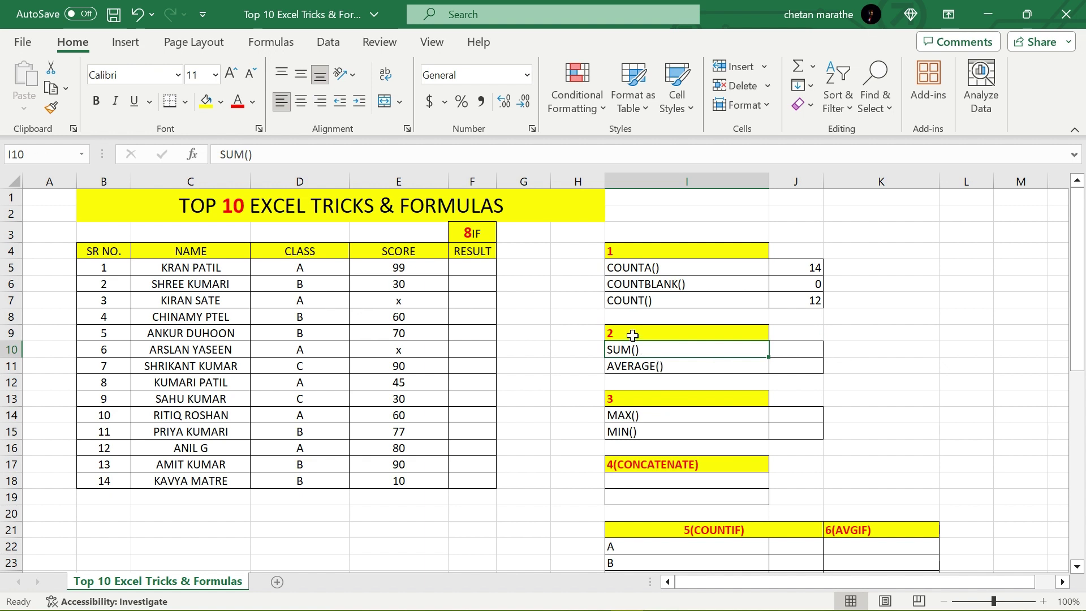
click(797, 347)
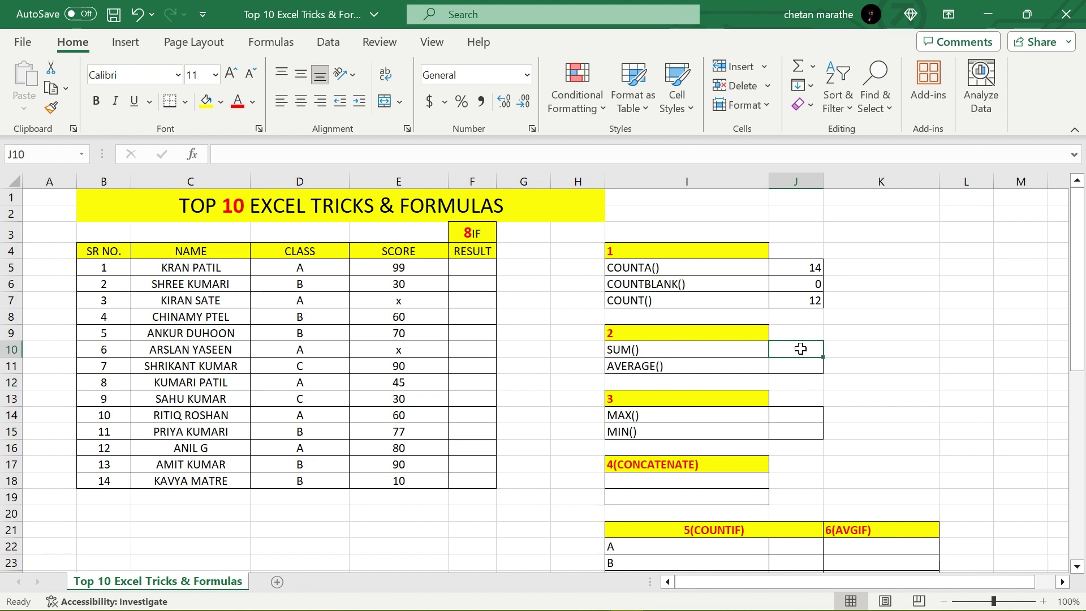
text(=)
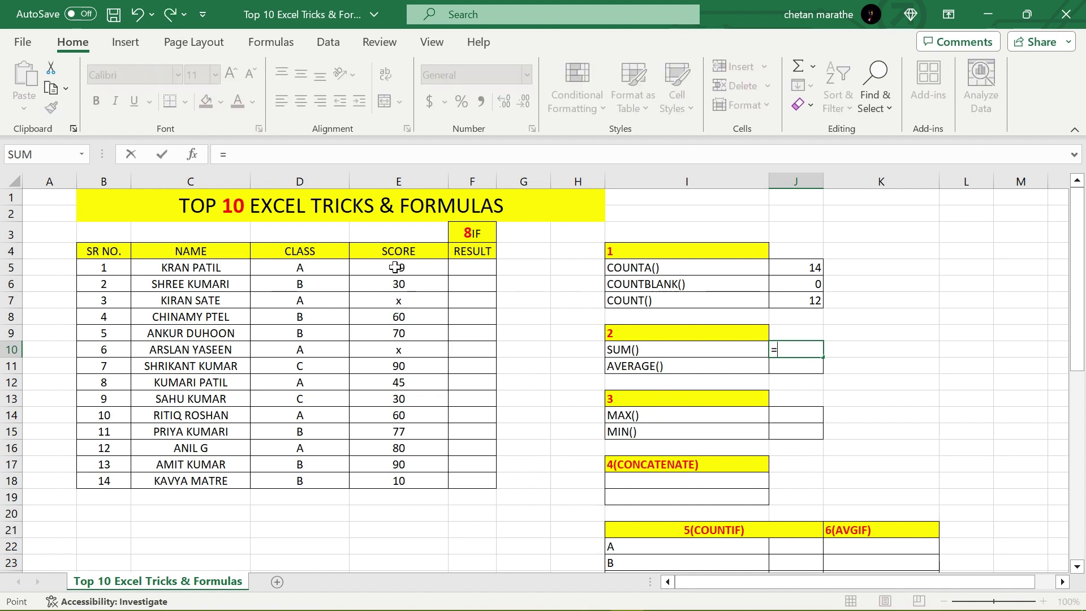
drag(396, 268, 399, 481)
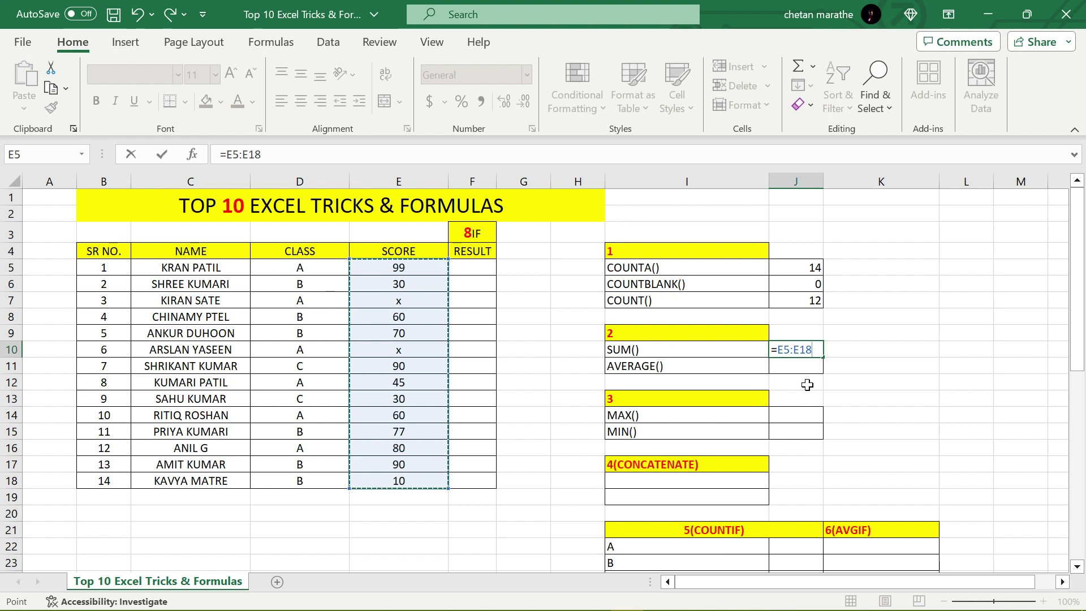
click(805, 352)
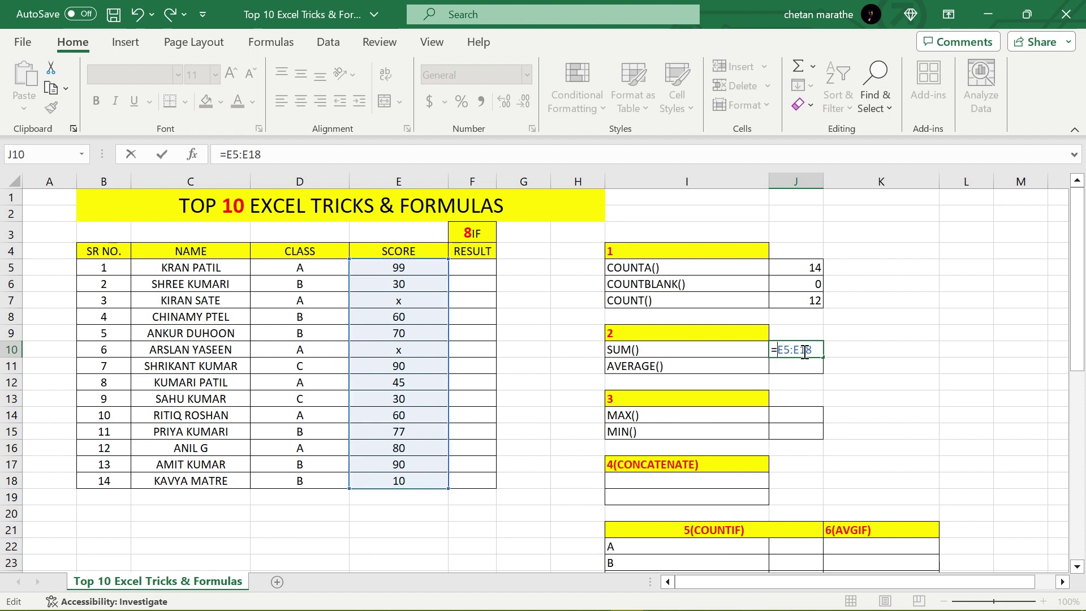
drag(813, 350, 779, 349)
text(sun)
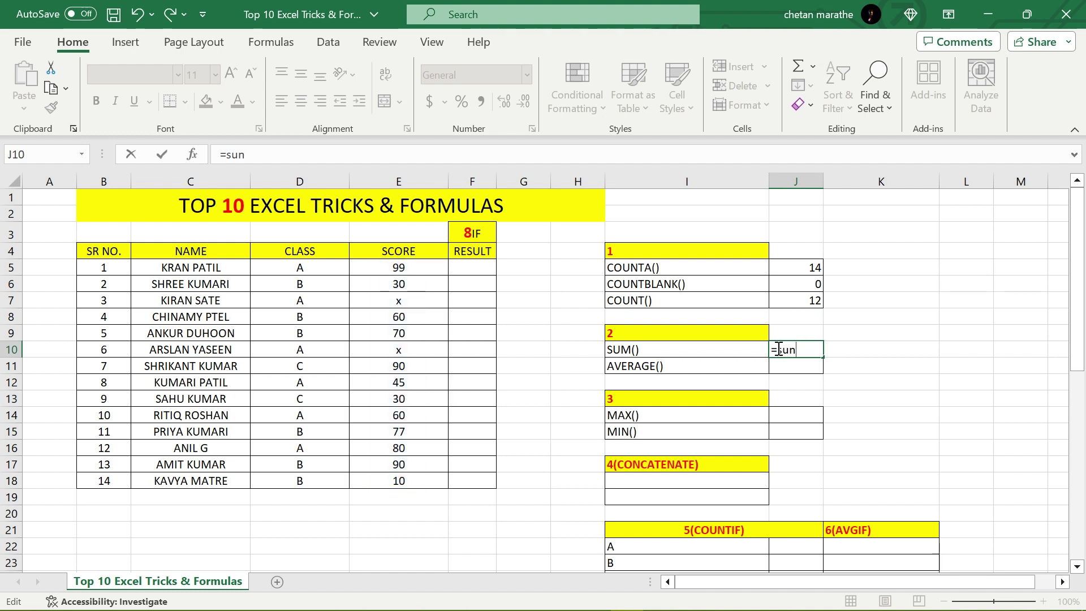
key(BackSpace)
text(m)
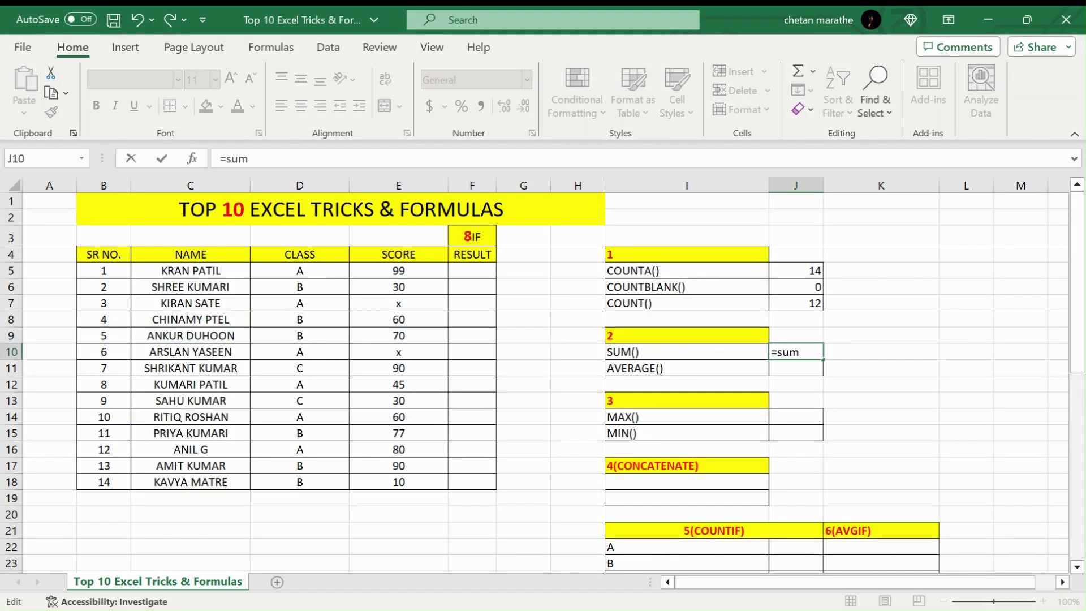
key(Tab)
drag(407, 275, 402, 486)
key(Return)
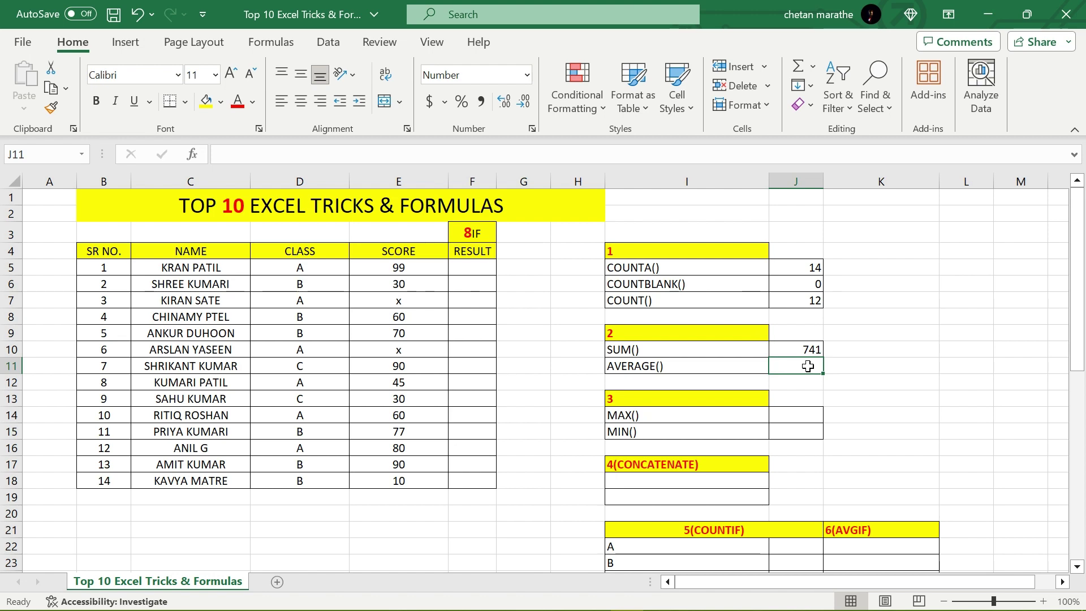
Average the SCORE column in J11 with =AVERAGE(E5:E18) and check the result against the range
text(=)
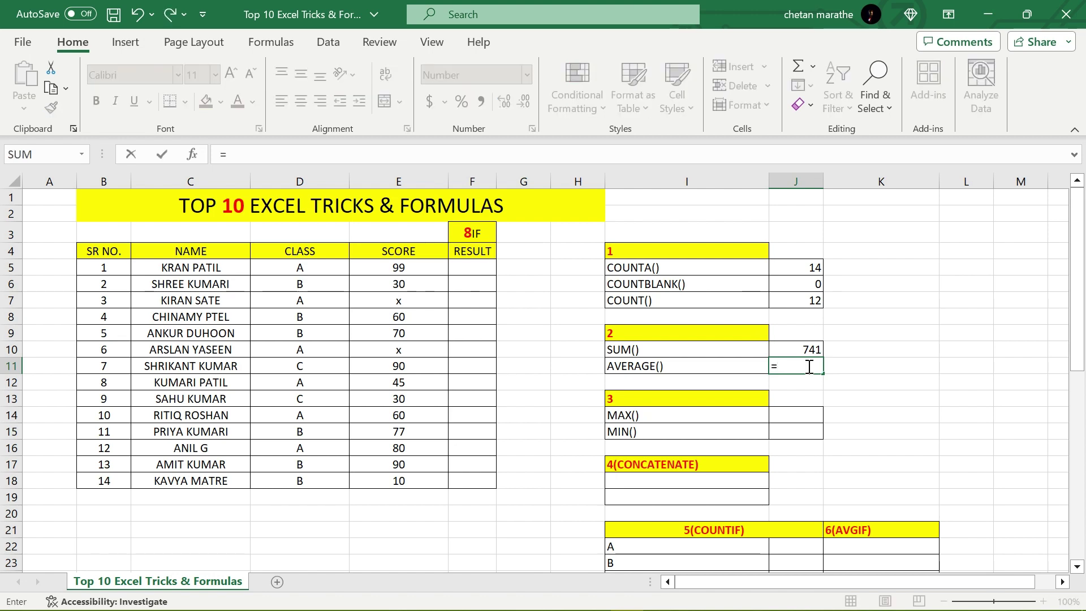
text(A)
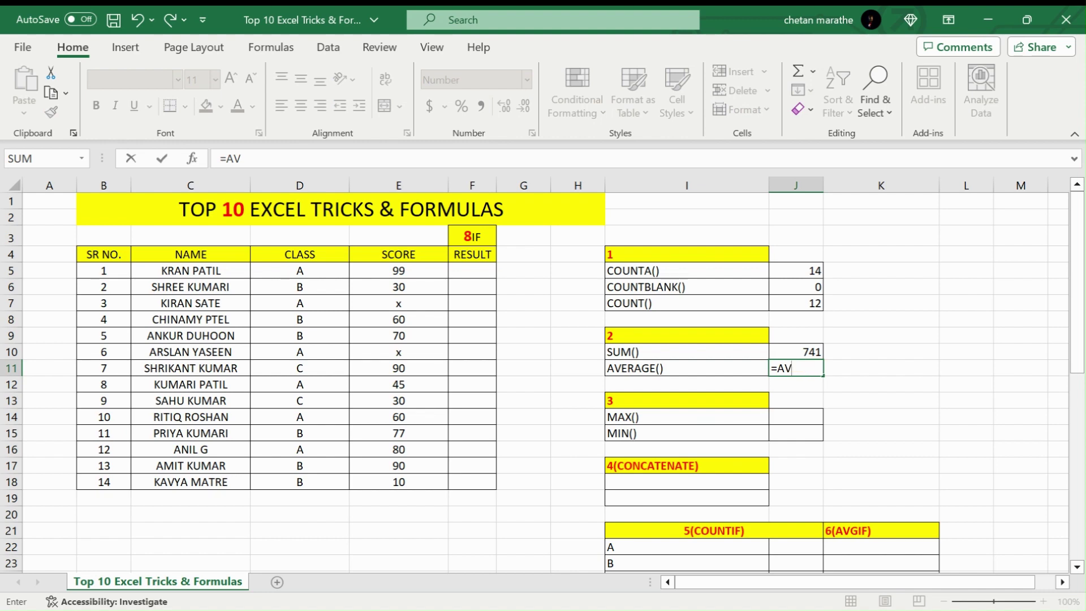
text(V)
double_click(828, 400)
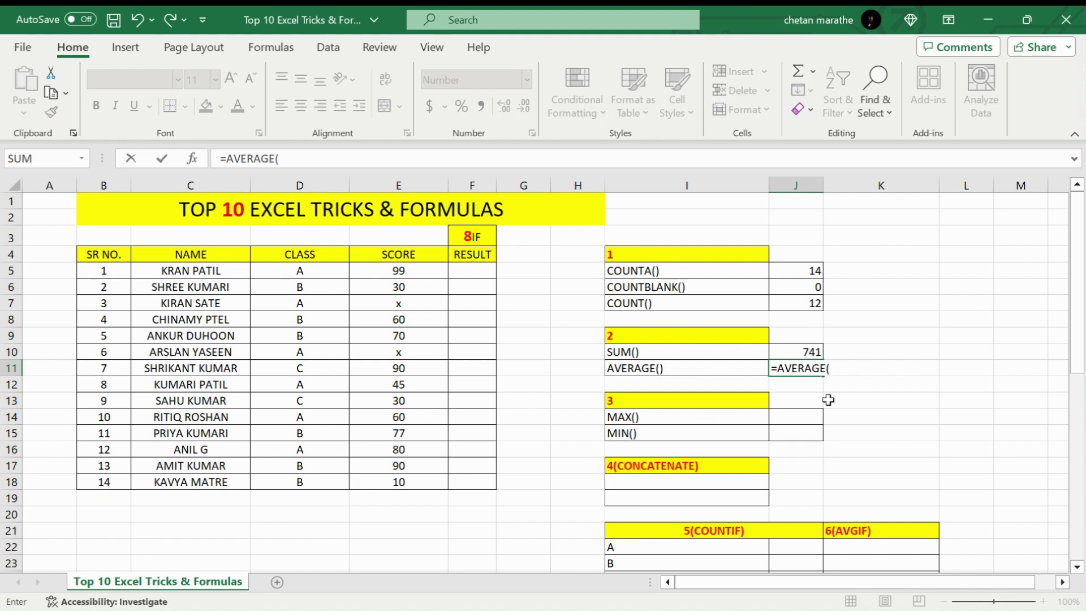
drag(398, 271, 373, 482)
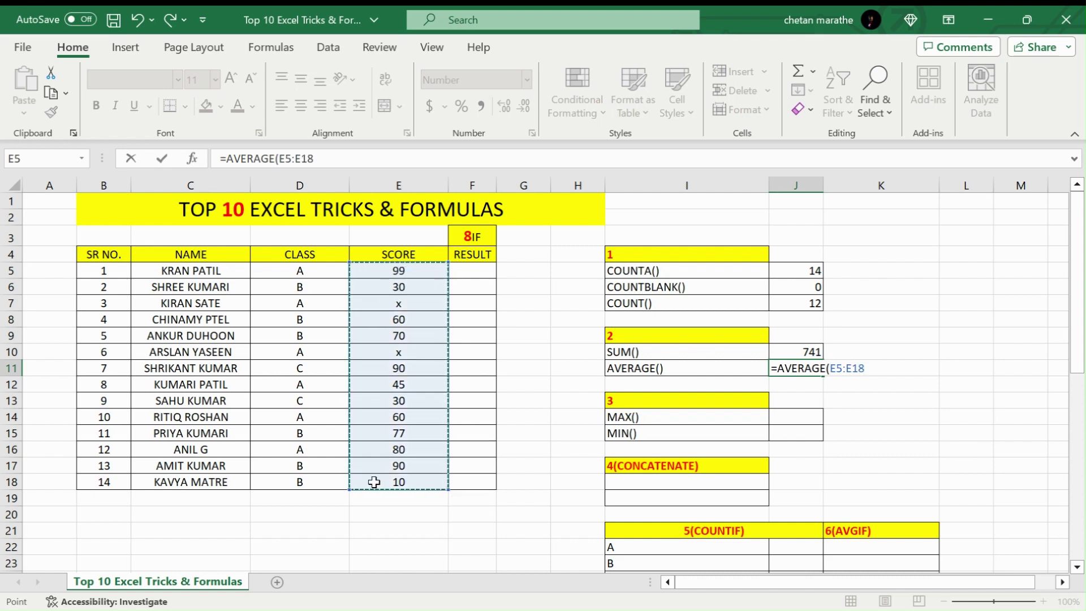
key(Return)
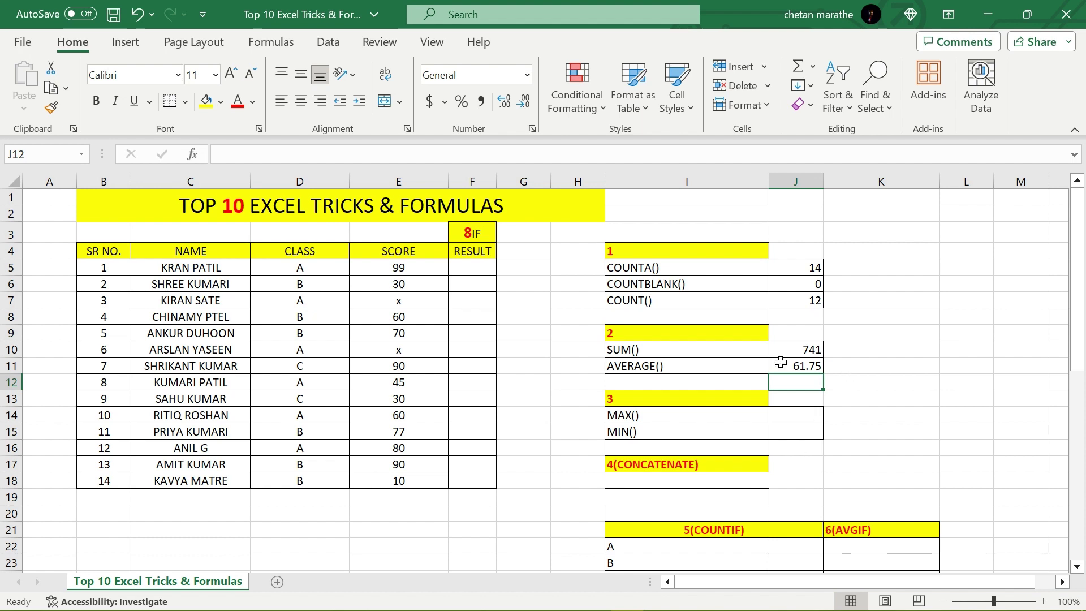
click(852, 365)
click(799, 368)
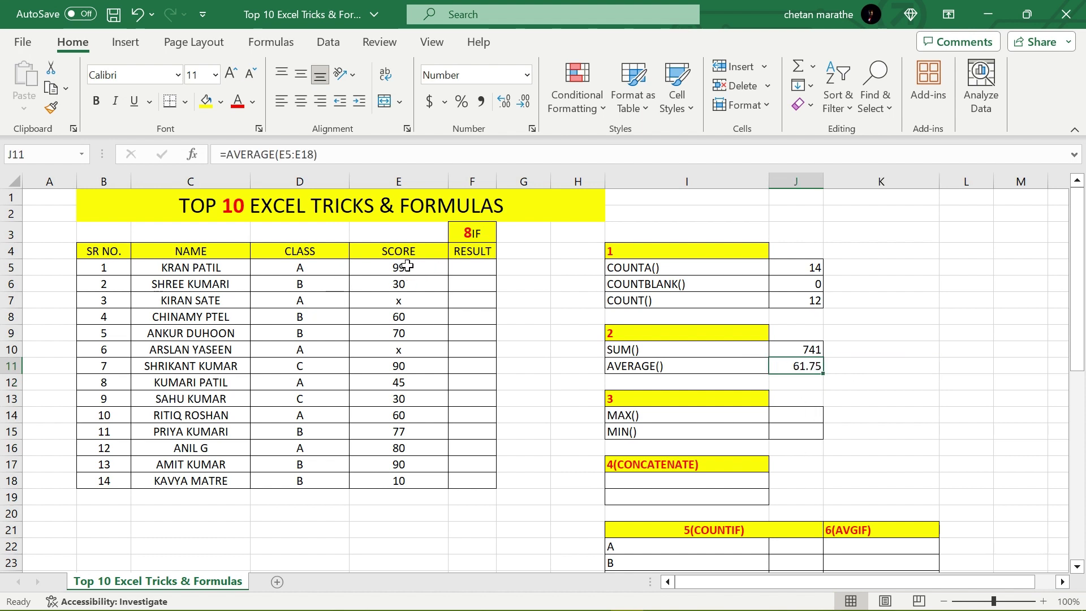
drag(407, 266, 395, 484)
click(534, 430)
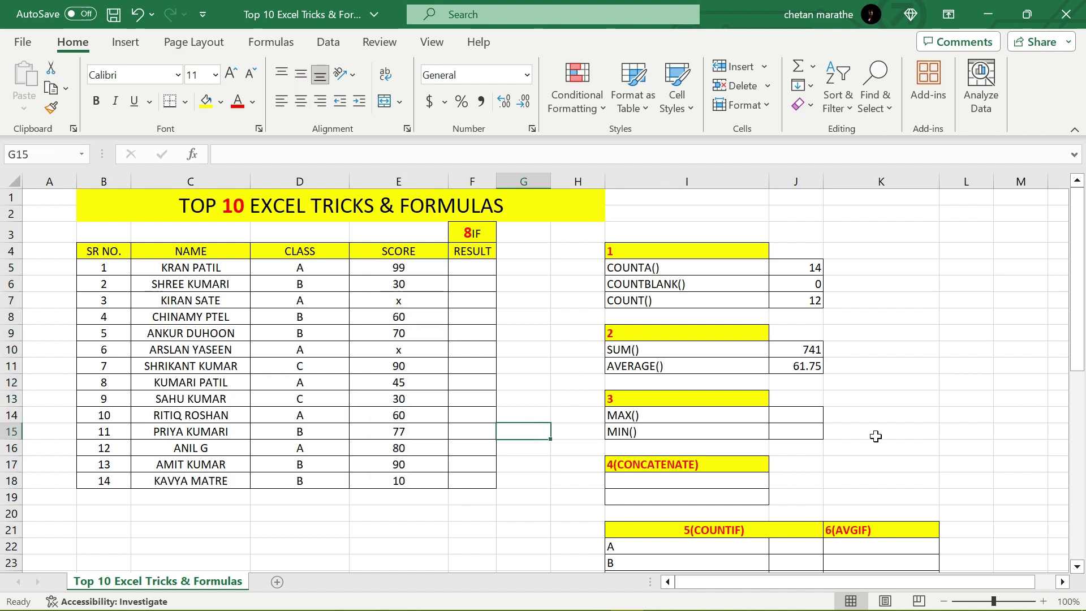
Find the highest SCORE in J14 with =MAX(E5:E18) and compare it with cell E5
click(806, 418)
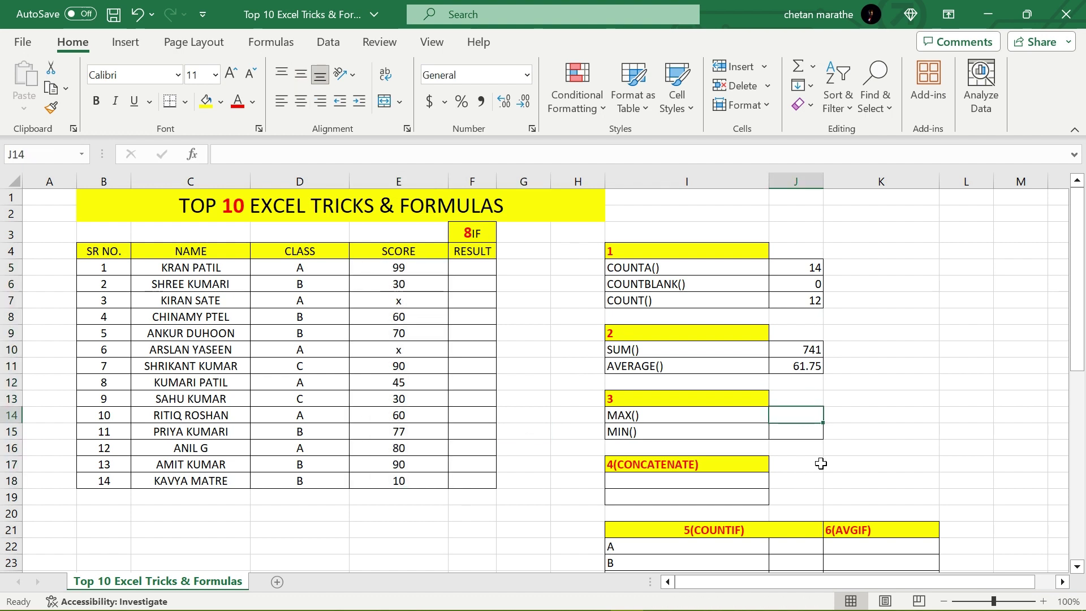
drag(812, 448, 866, 439)
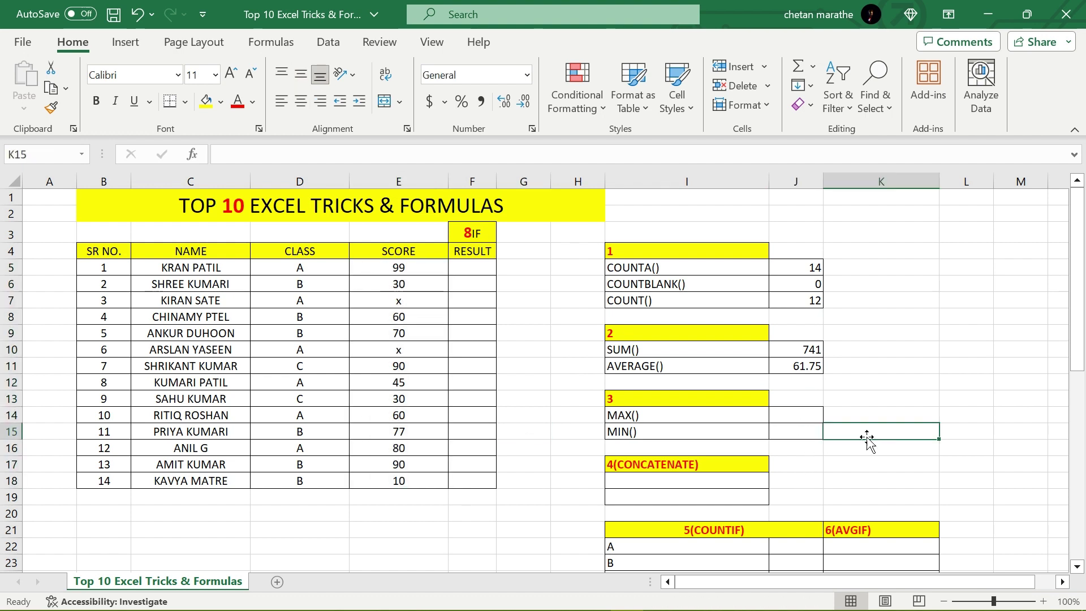
click(805, 417)
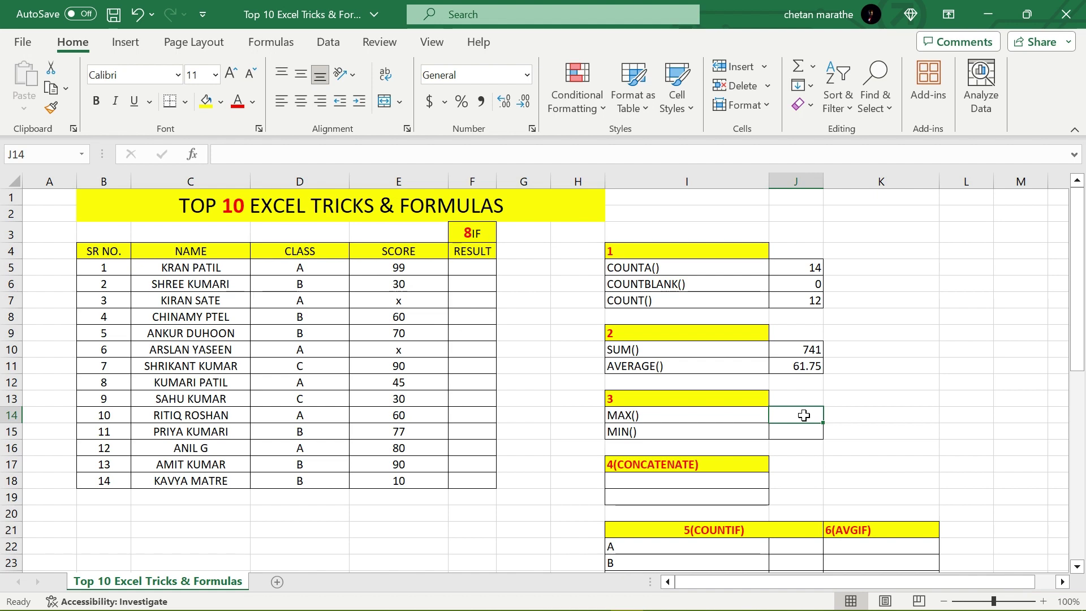
text(=)
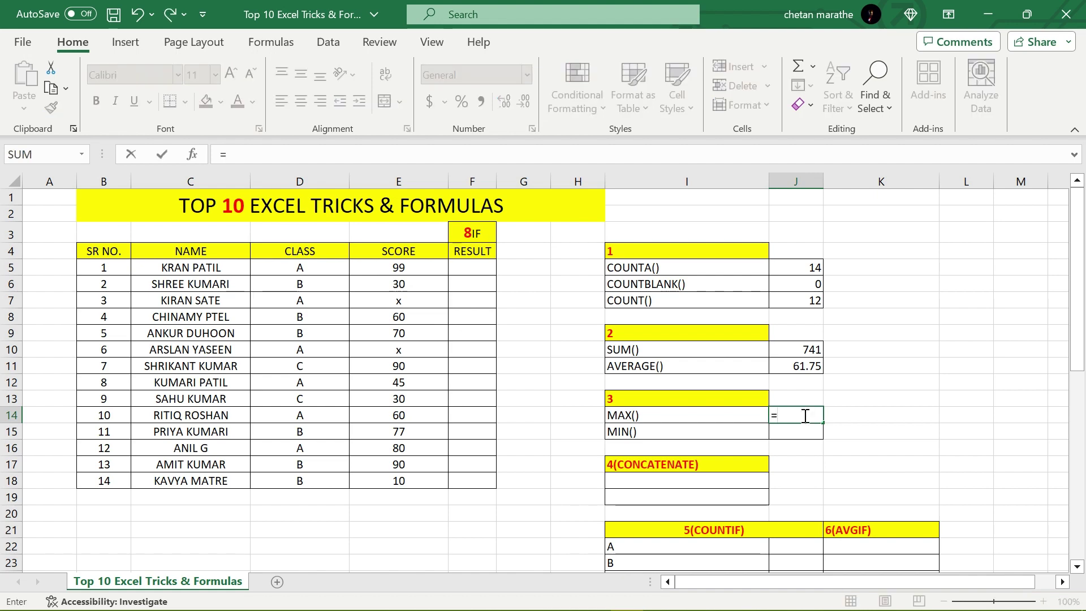
text(MAX()
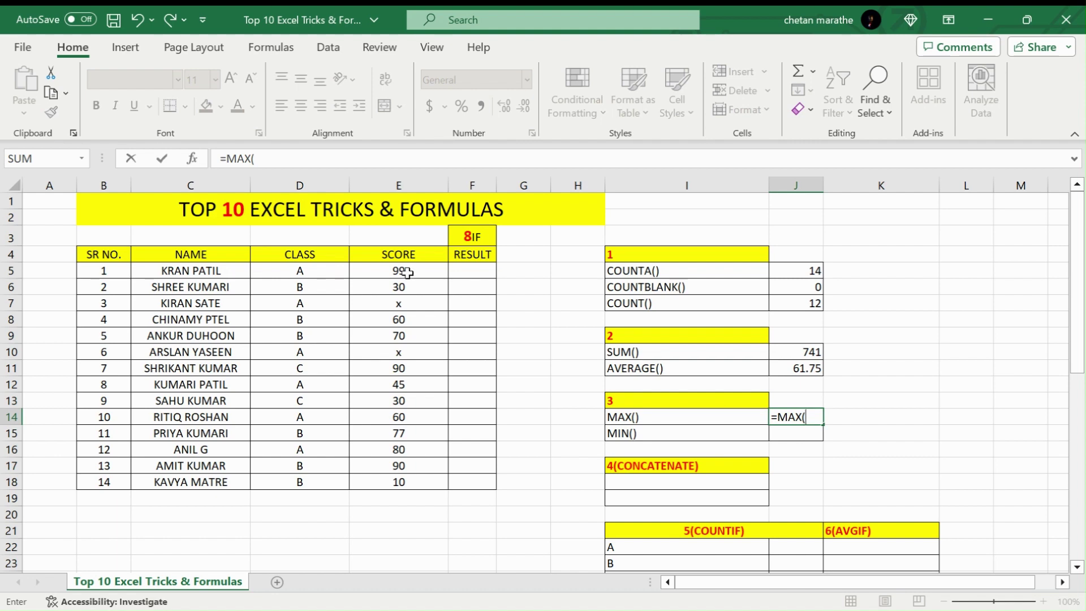
drag(400, 271, 407, 481)
key(Return)
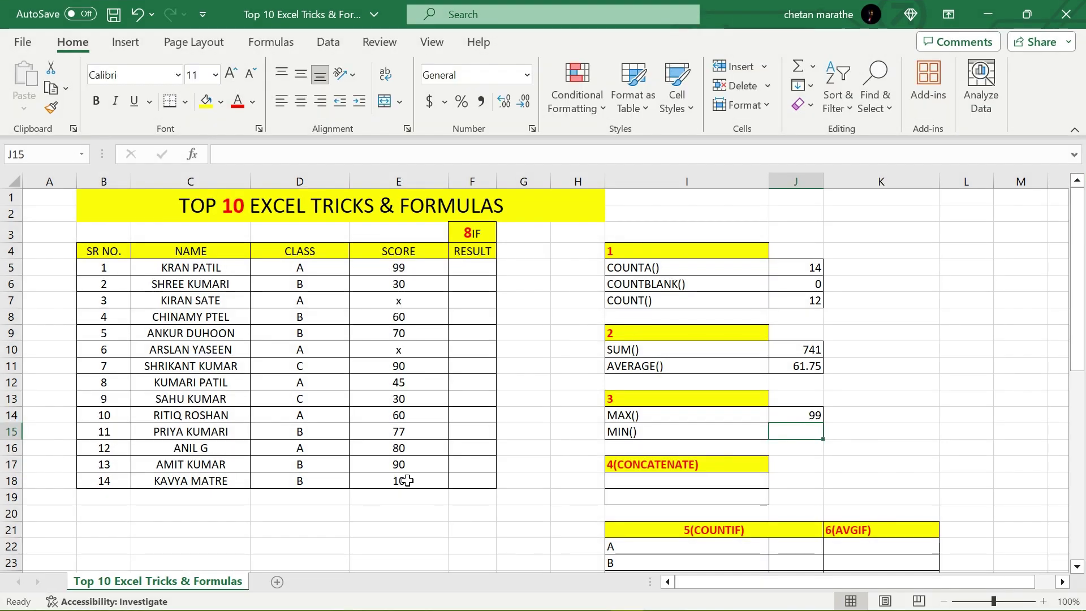
click(791, 414)
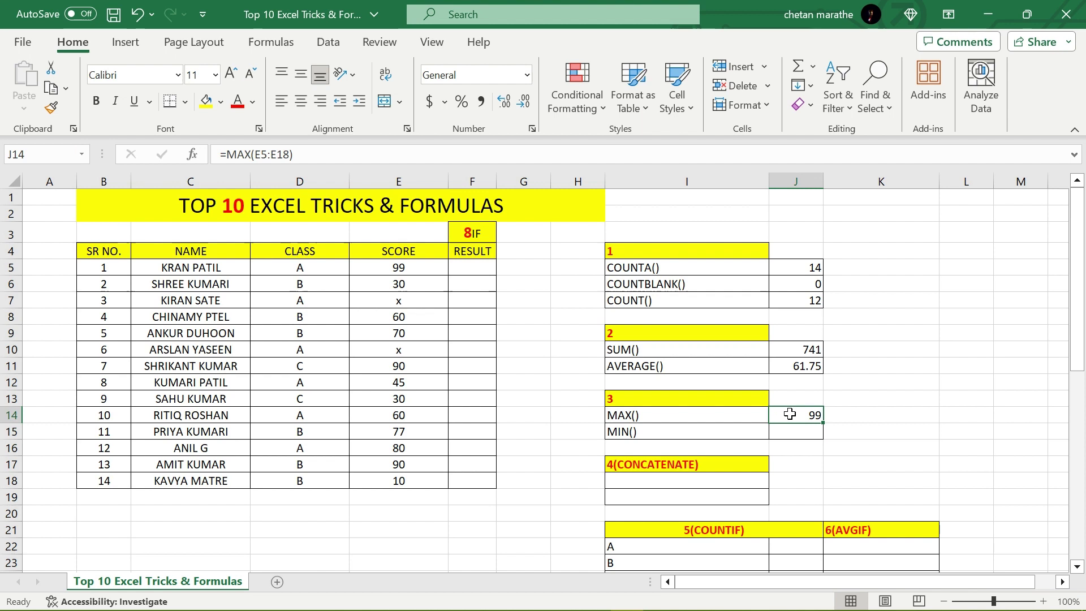
click(410, 270)
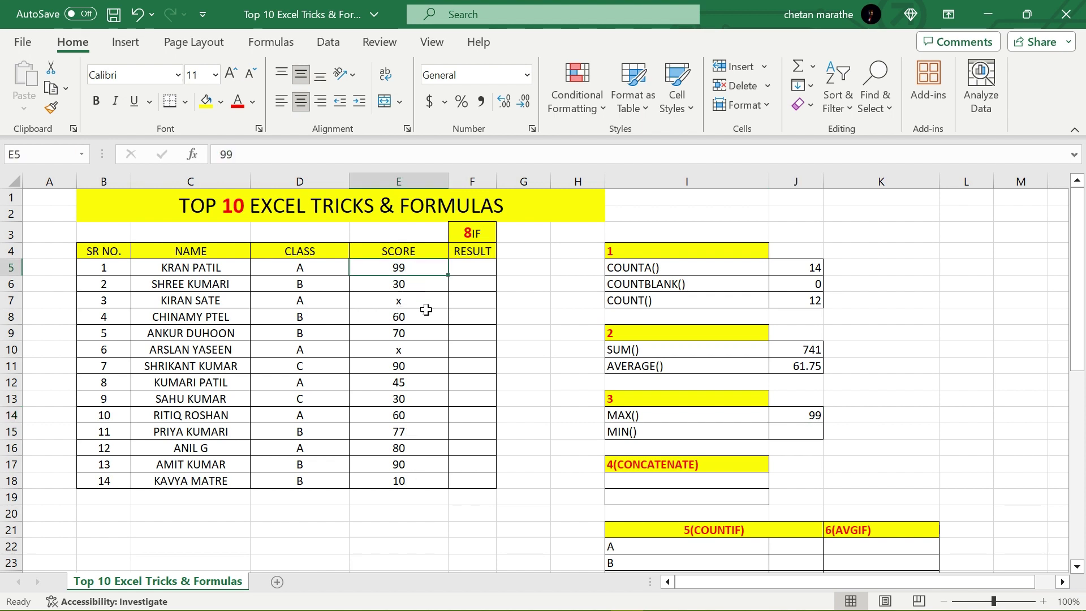
Find the lowest SCORE in J15 with =MIN(E5:E18)
click(813, 431)
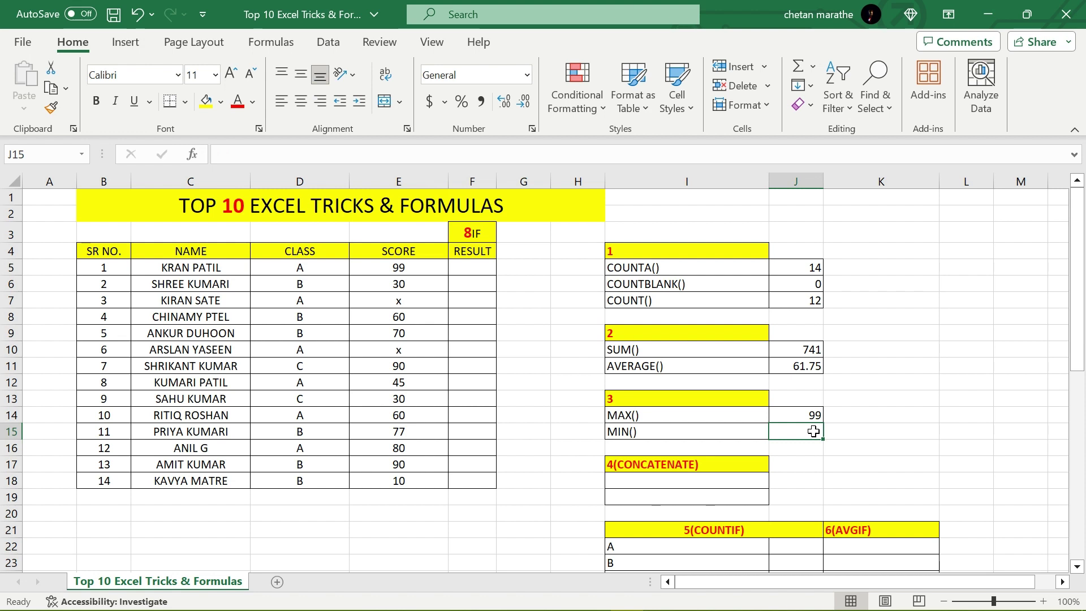
text(M)
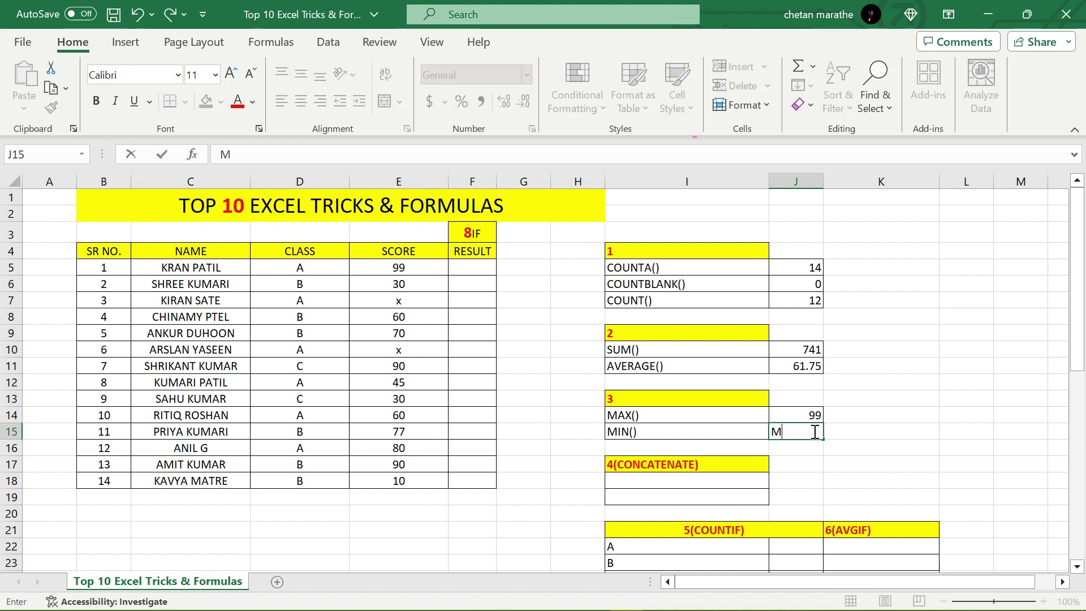
key(BackSpace)
text(=MIN)
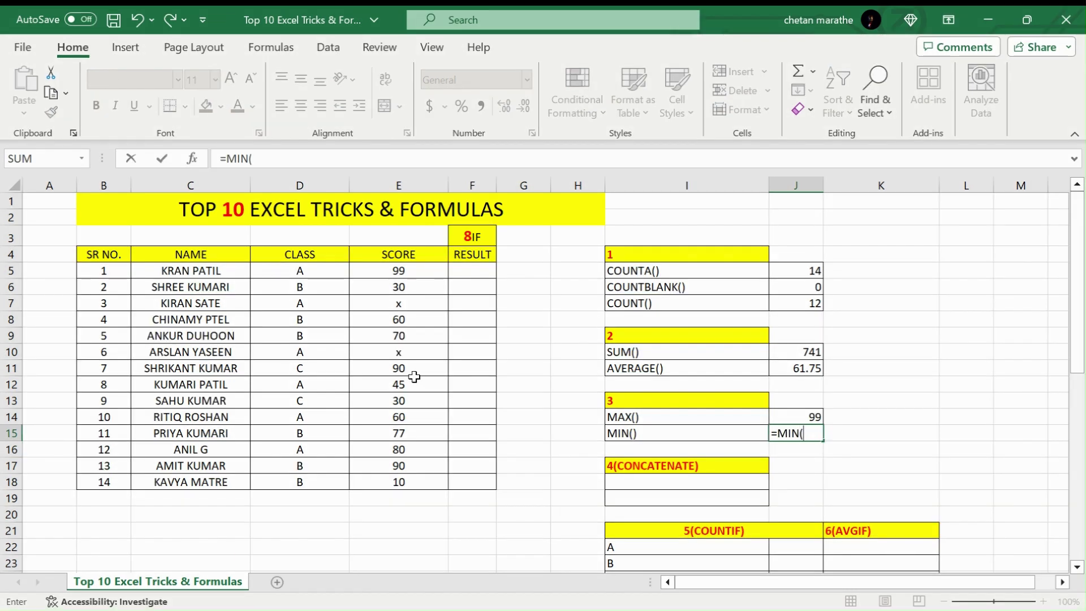
text(()
drag(399, 270, 399, 482)
key(Return)
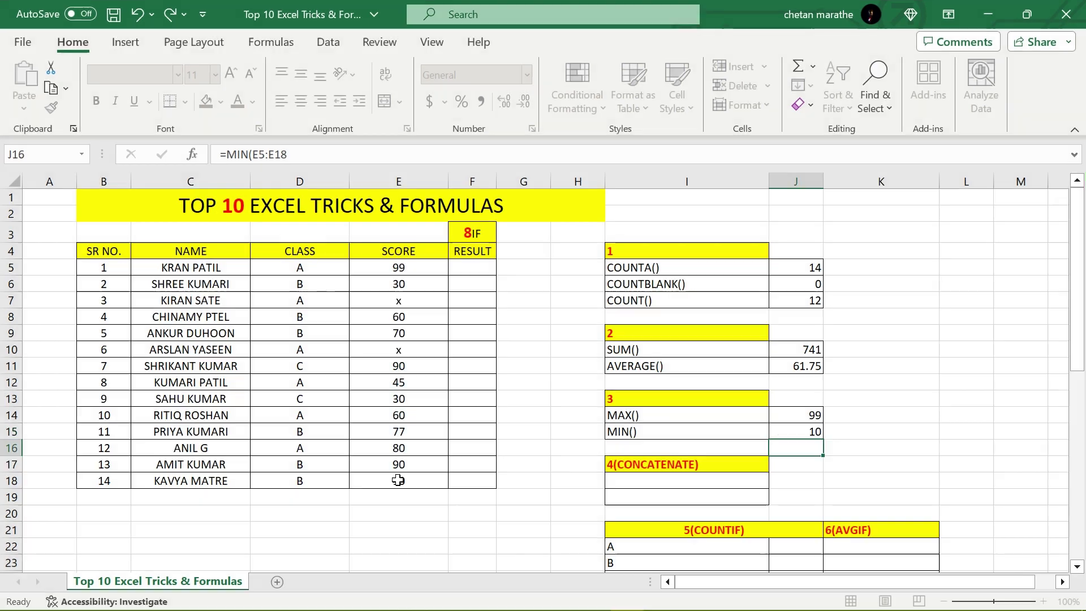
Check the MIN result in J15 against row 18 of the score table and look over the CONCATENATE section in I17:I19
click(808, 433)
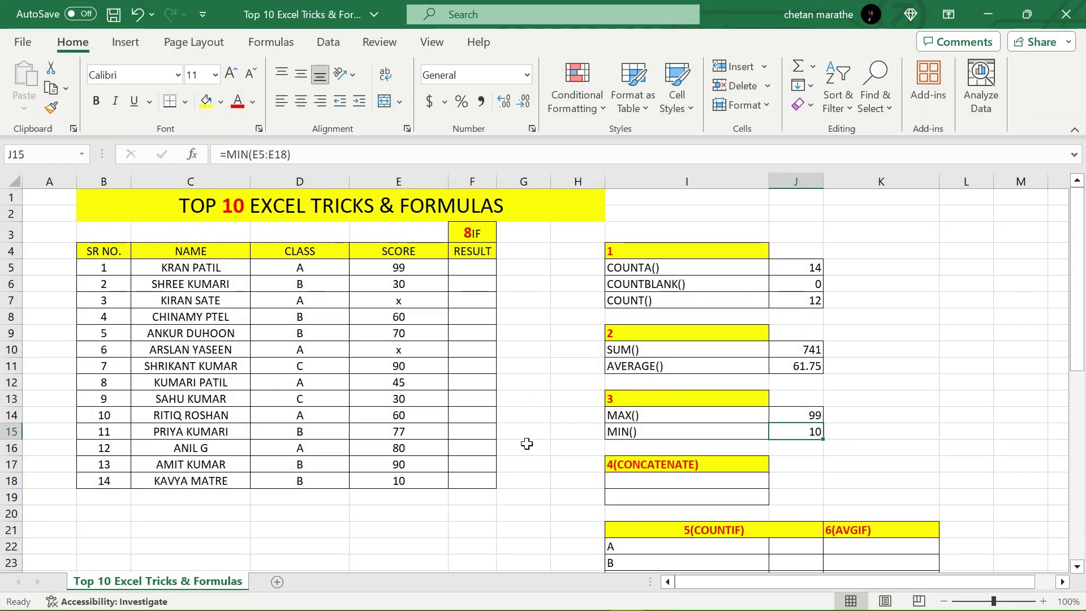
click(394, 481)
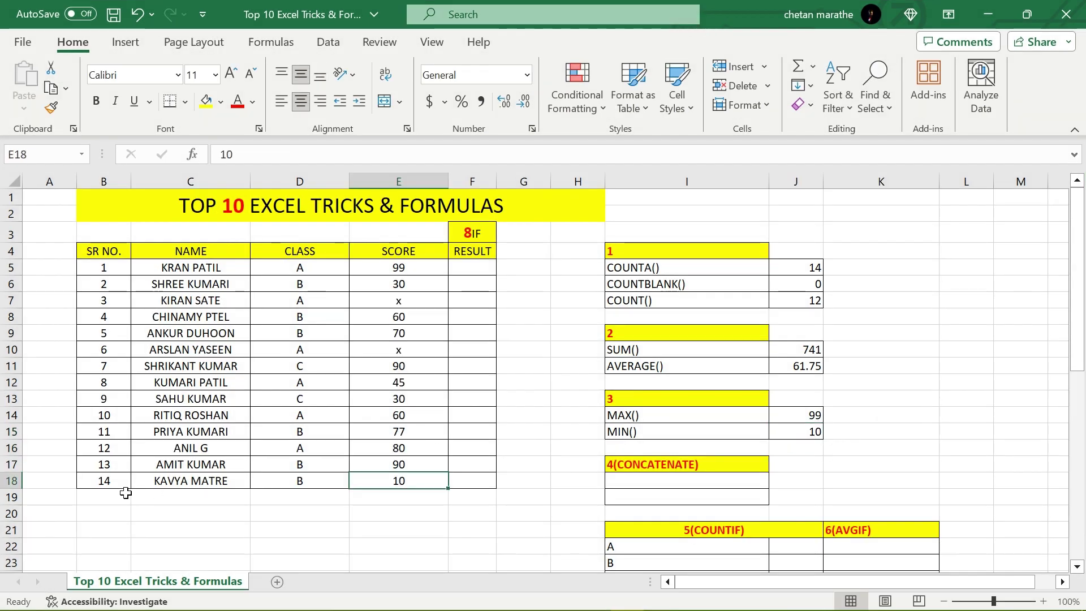
click(181, 479)
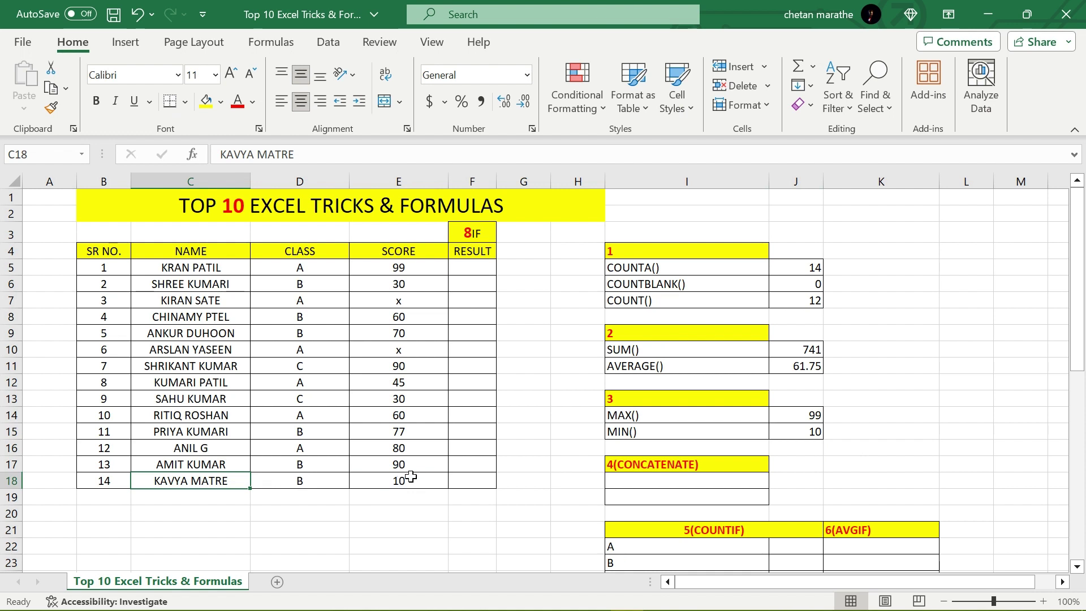
click(403, 480)
drag(180, 485, 421, 484)
click(400, 508)
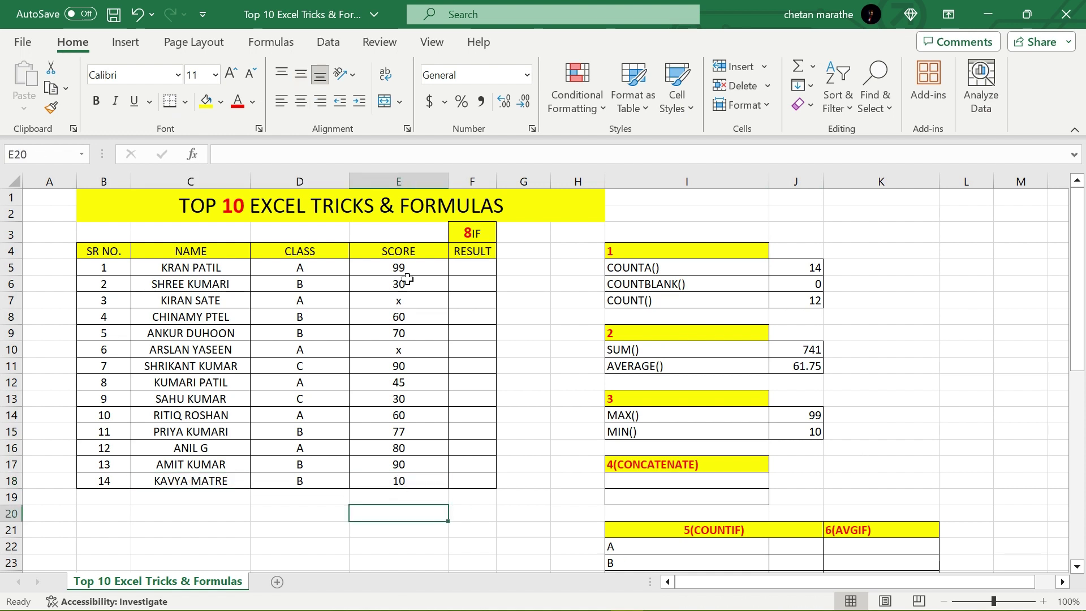
scroll(838, 429, down, 1)
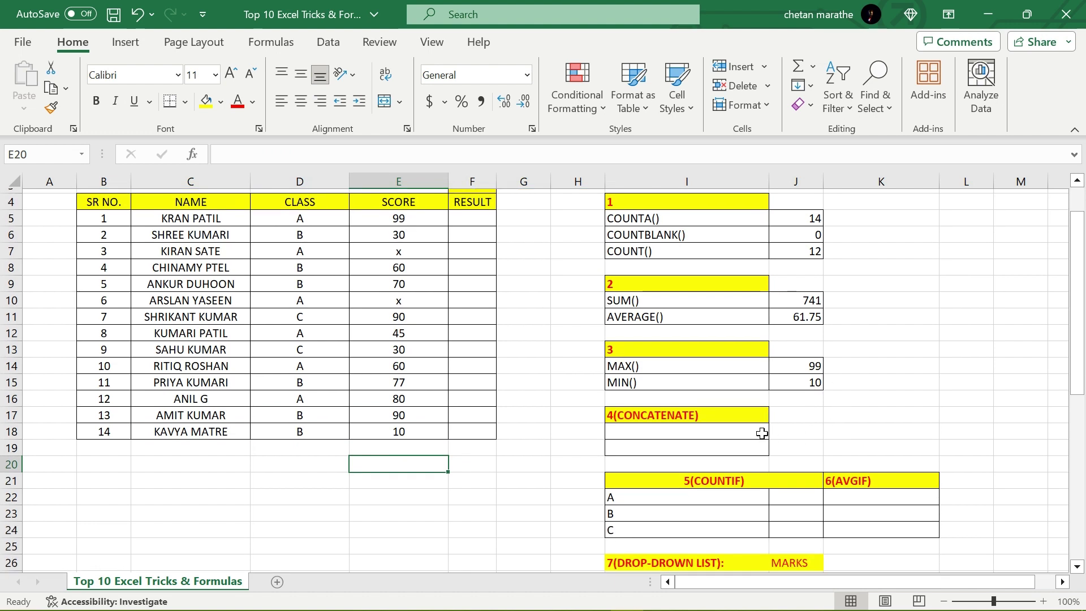
click(858, 410)
scroll(661, 434, up, 1)
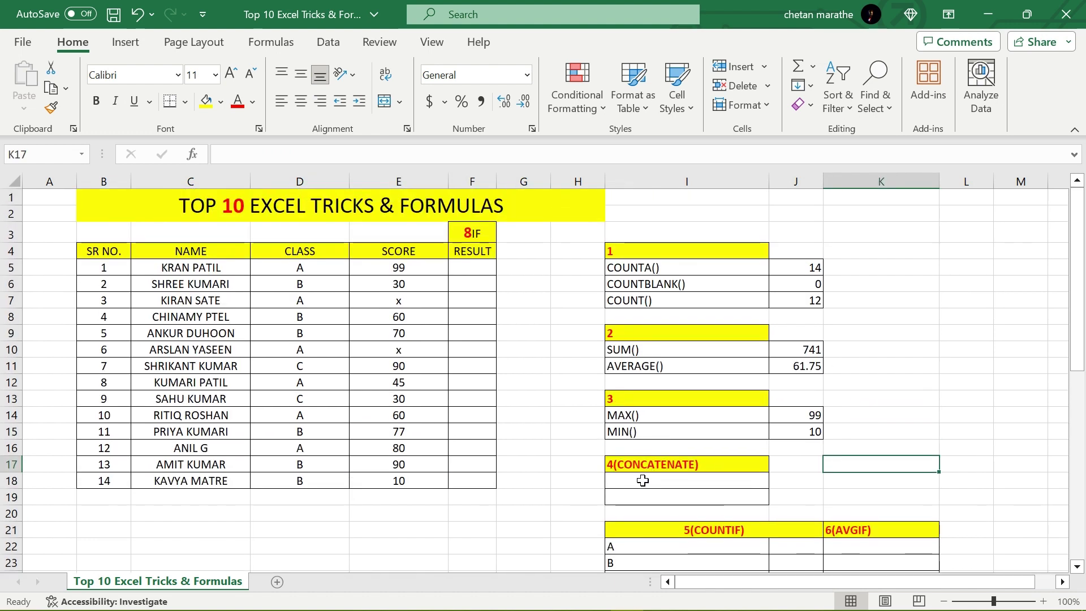
click(643, 481)
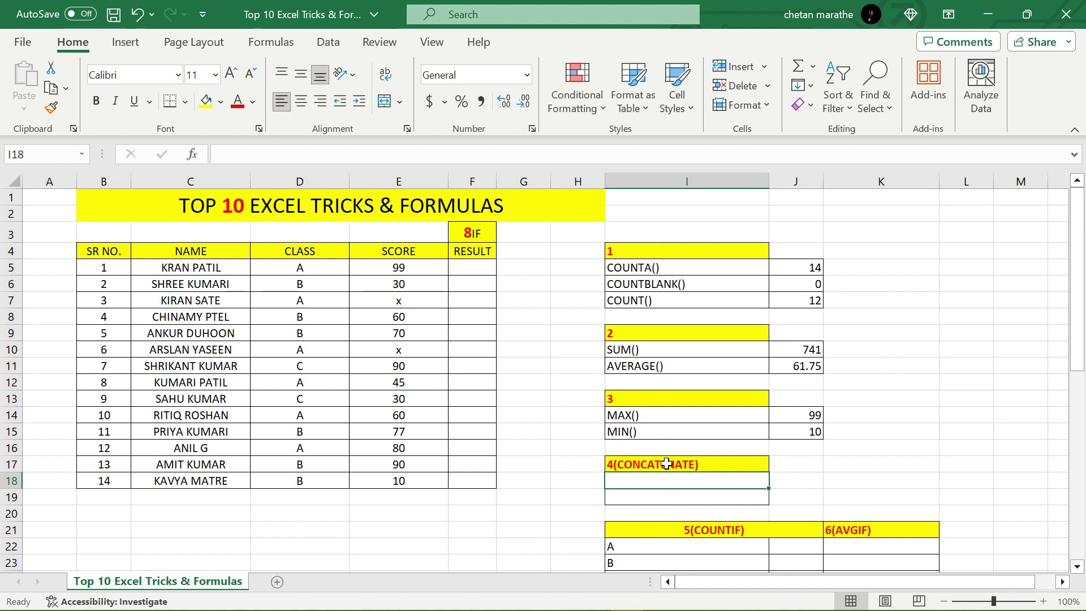
click(839, 475)
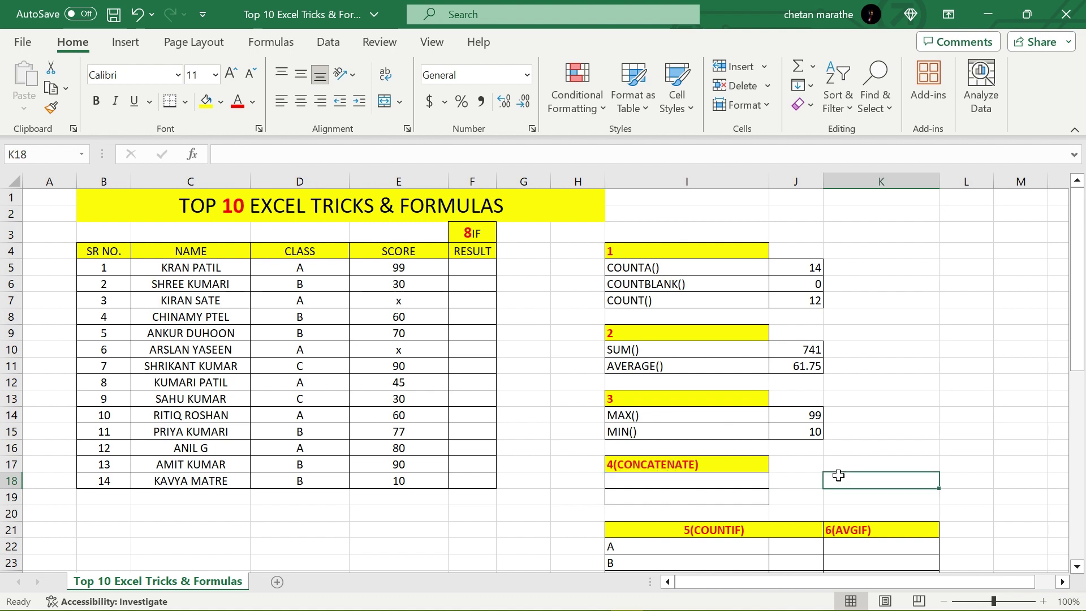
Join the first student's name and score in I18 with =CONCATENATE(C5,E5)
click(653, 481)
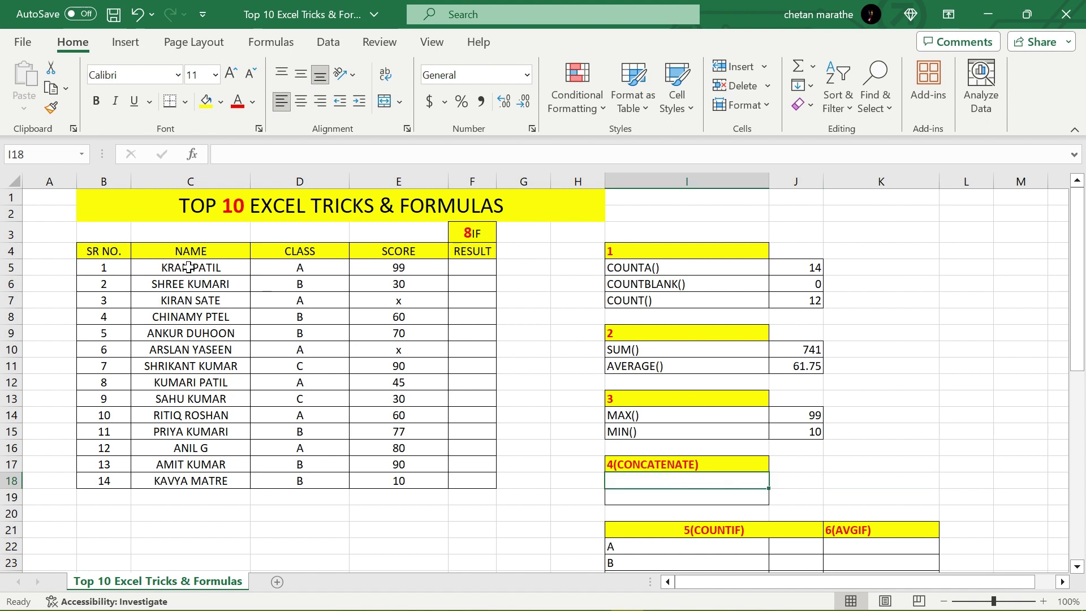
click(188, 268)
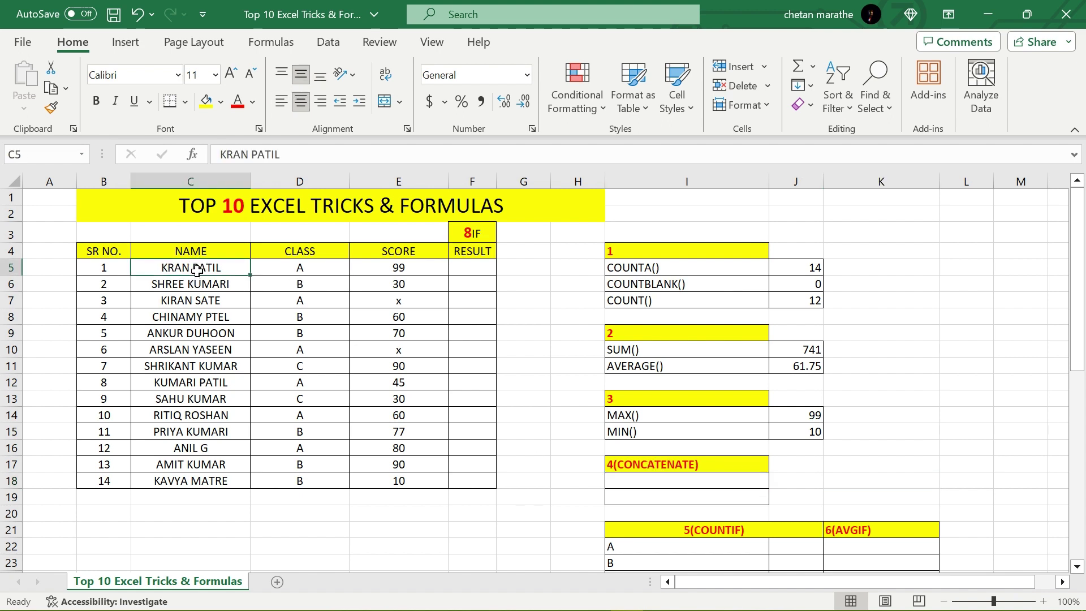
click(412, 269)
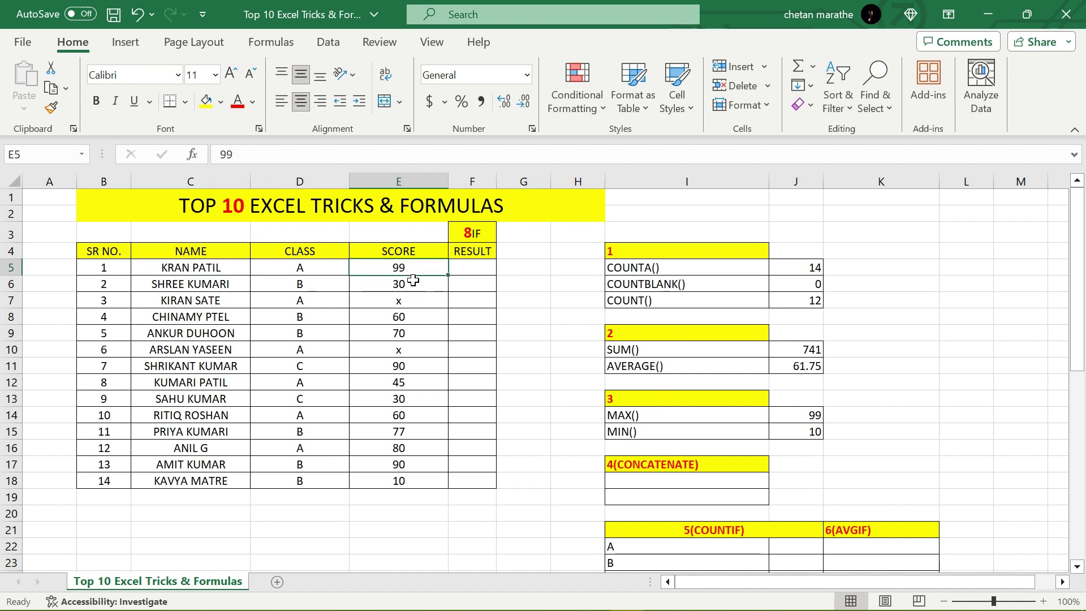
click(693, 481)
text(=)
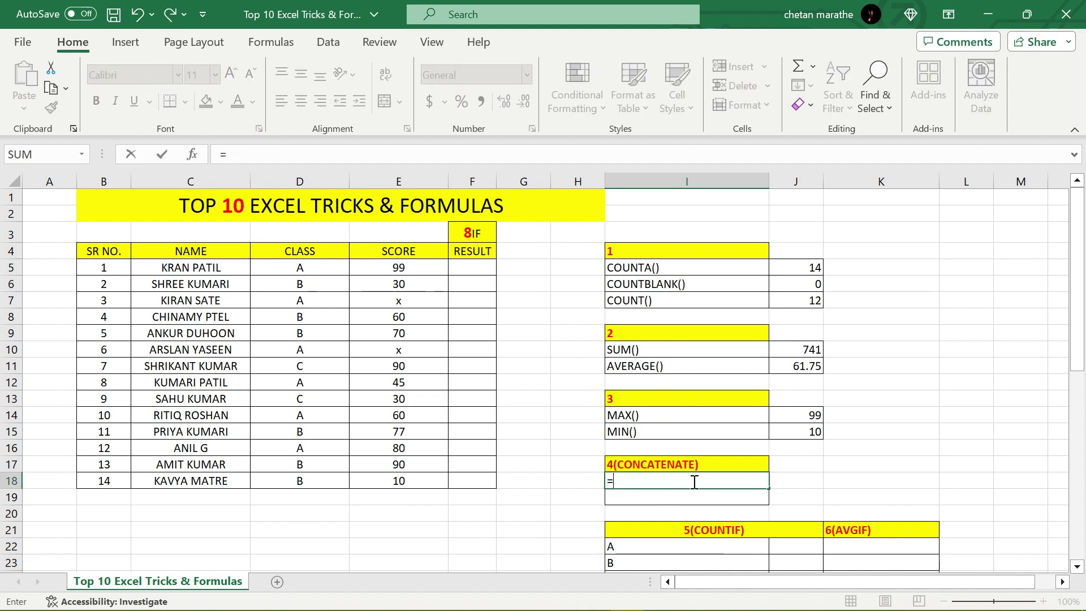
text(CON)
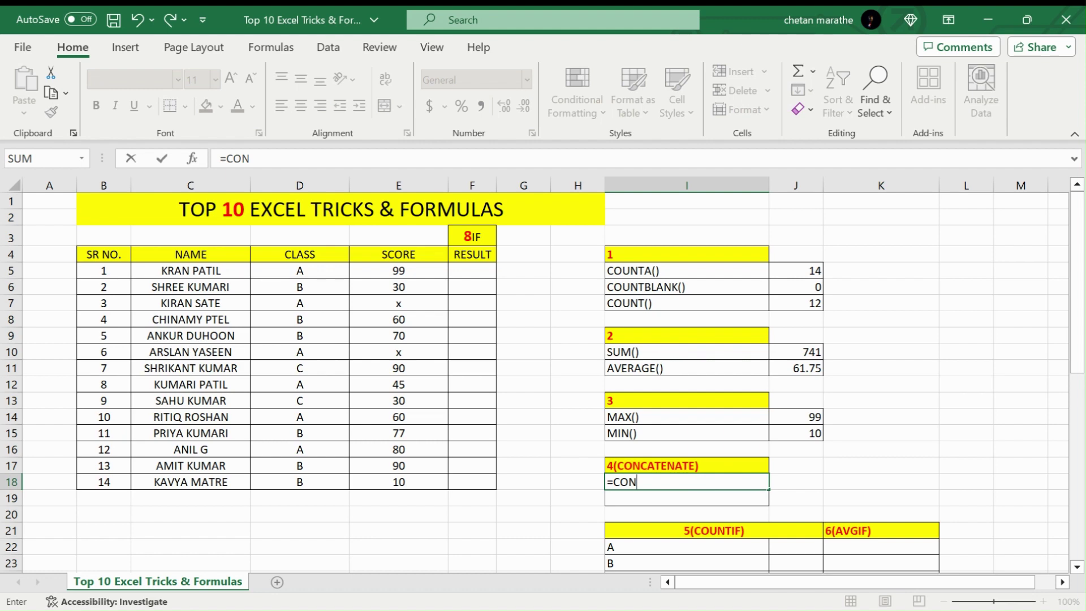
text(CAT)
double_click(666, 511)
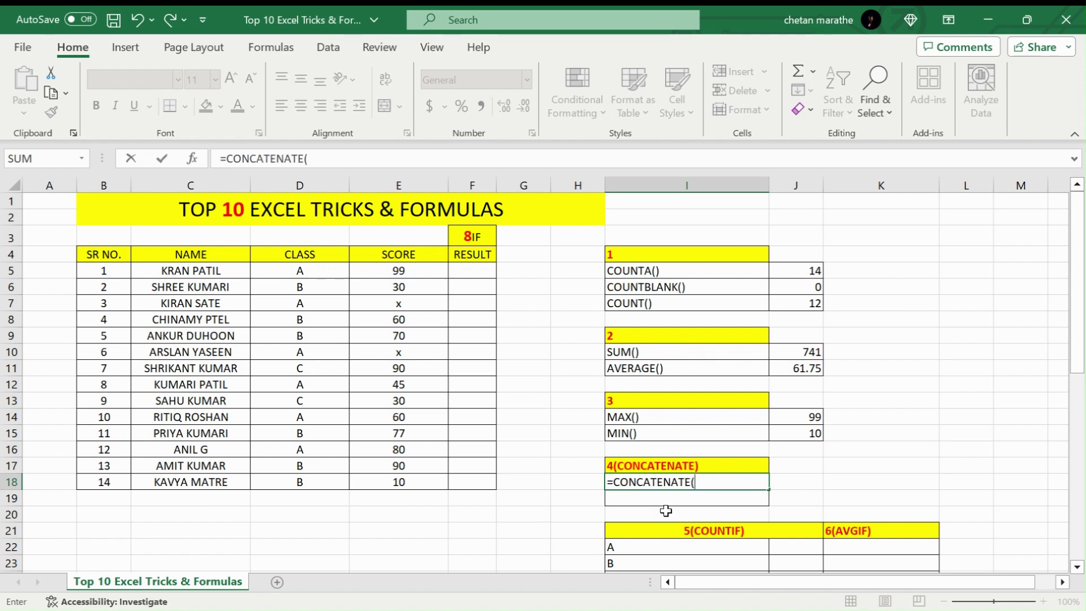
click(218, 271)
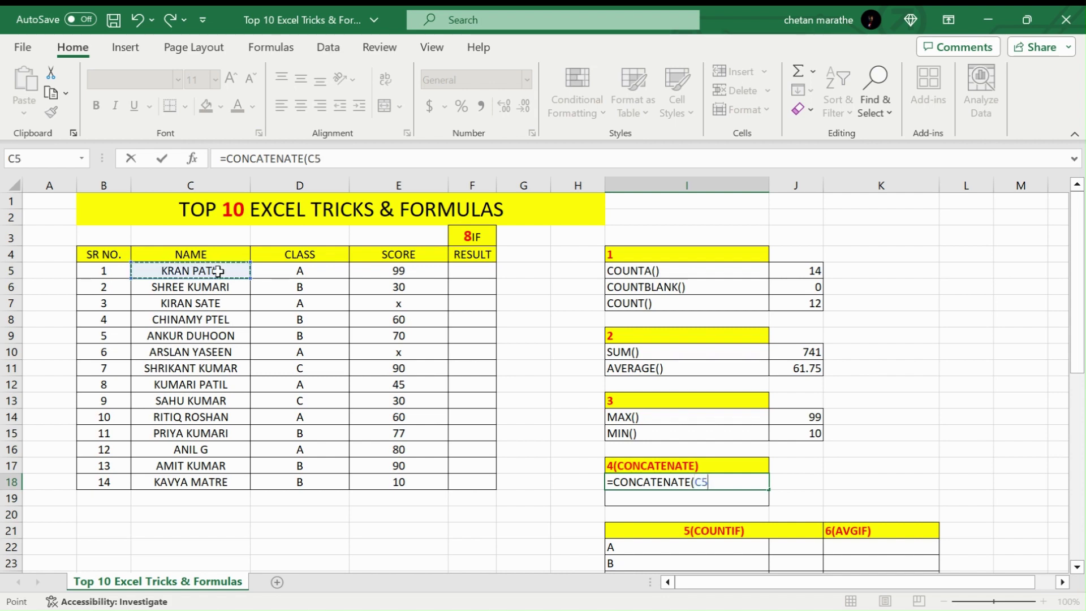
text(,)
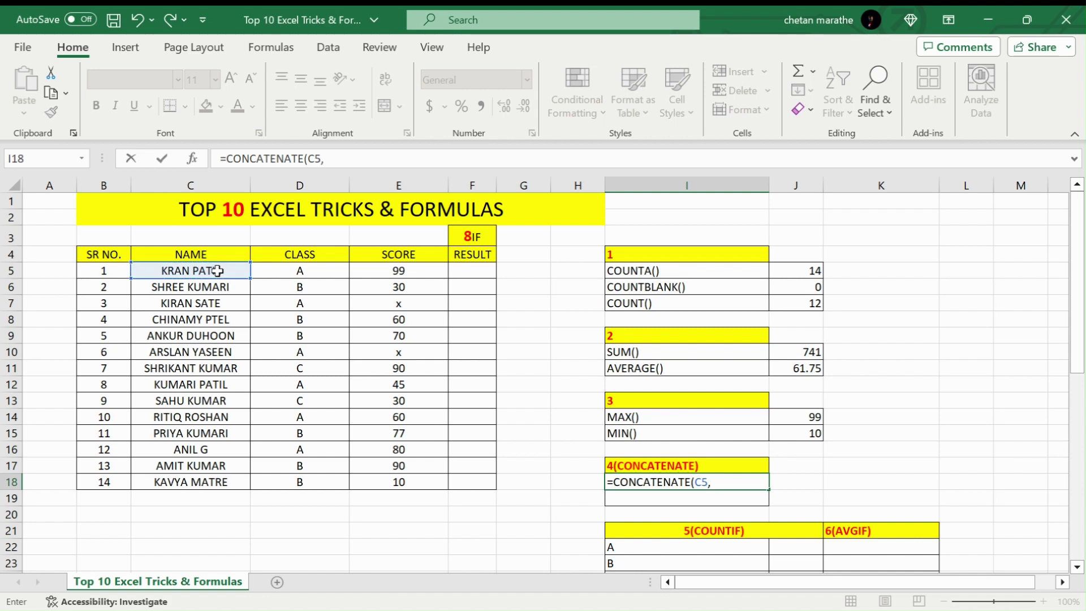
click(411, 273)
text())
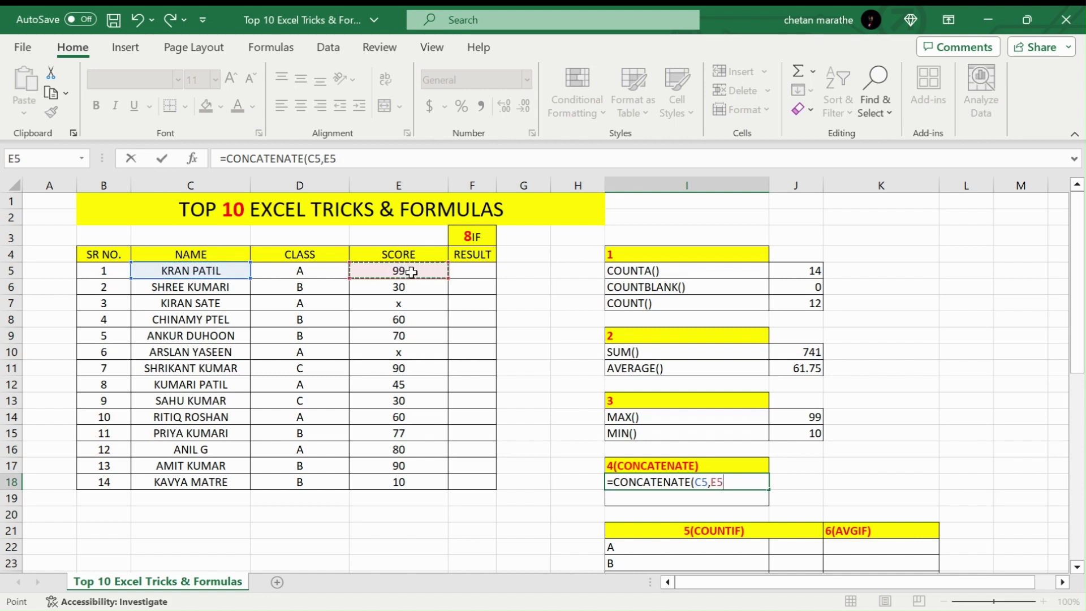
key(Return)
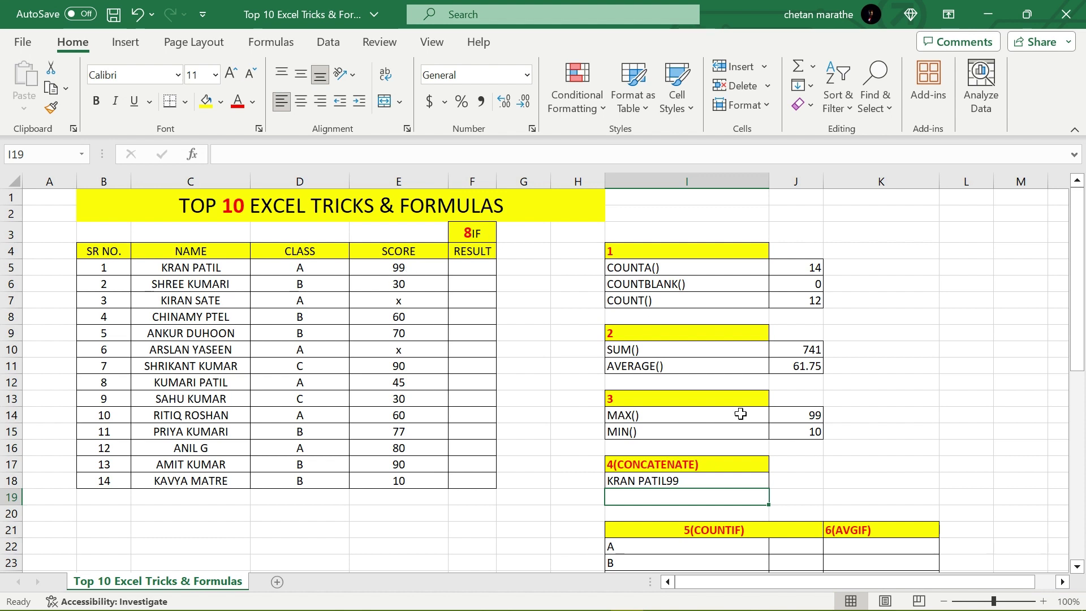
Check the joined text in I18 against the name in C5 and the score in E5
click(670, 481)
click(212, 268)
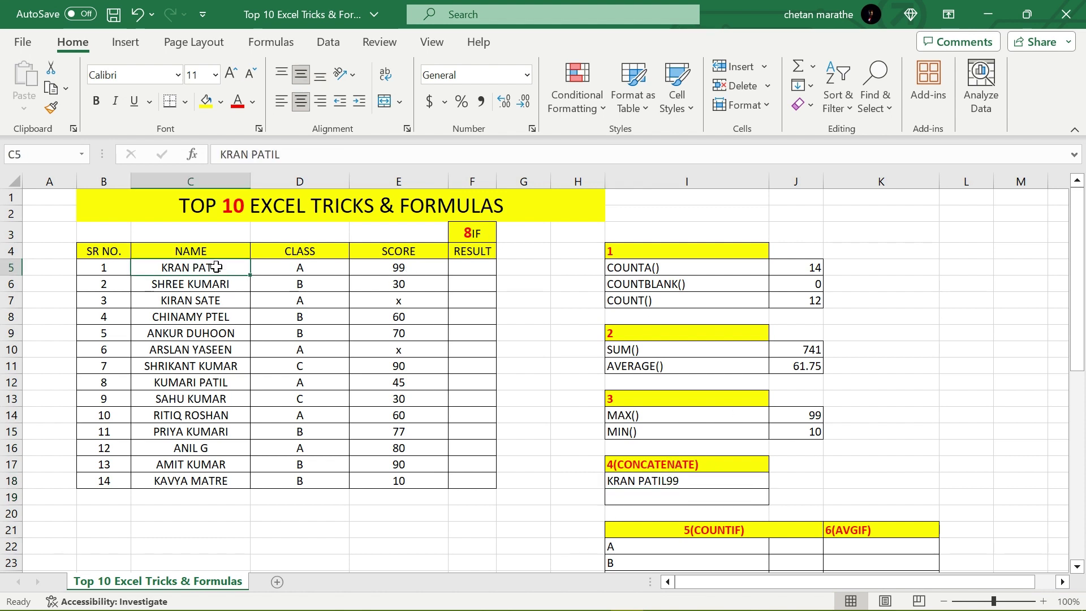
ctrl+click(407, 269)
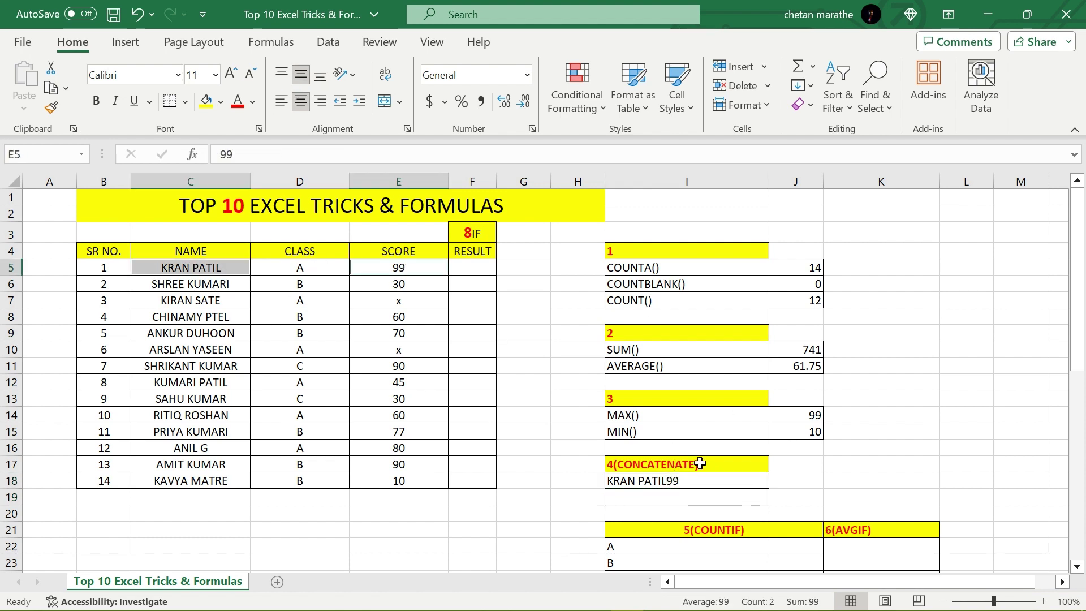
click(677, 497)
click(682, 480)
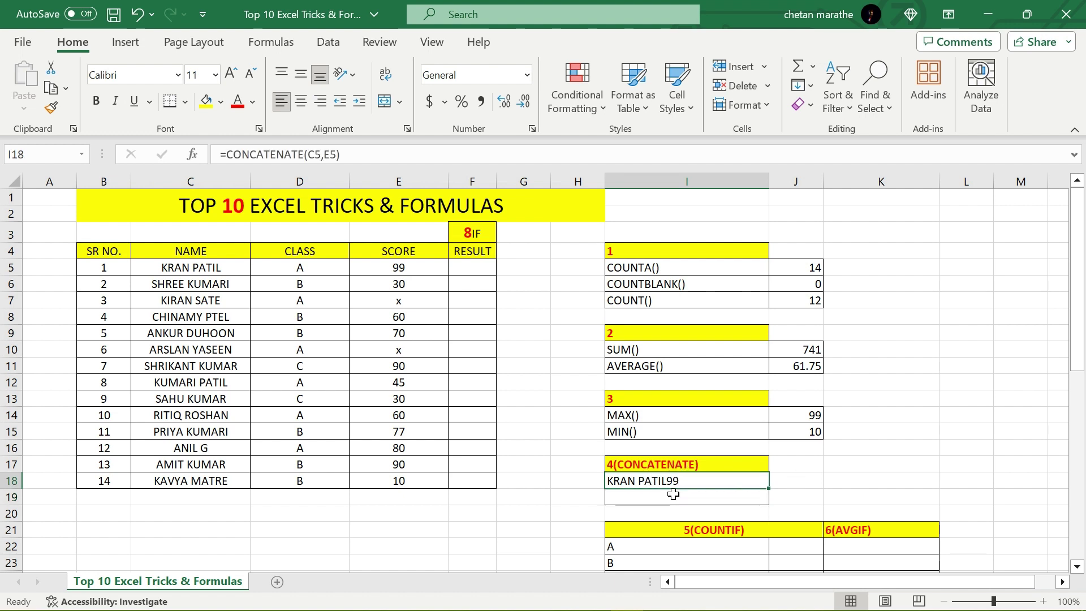
click(673, 496)
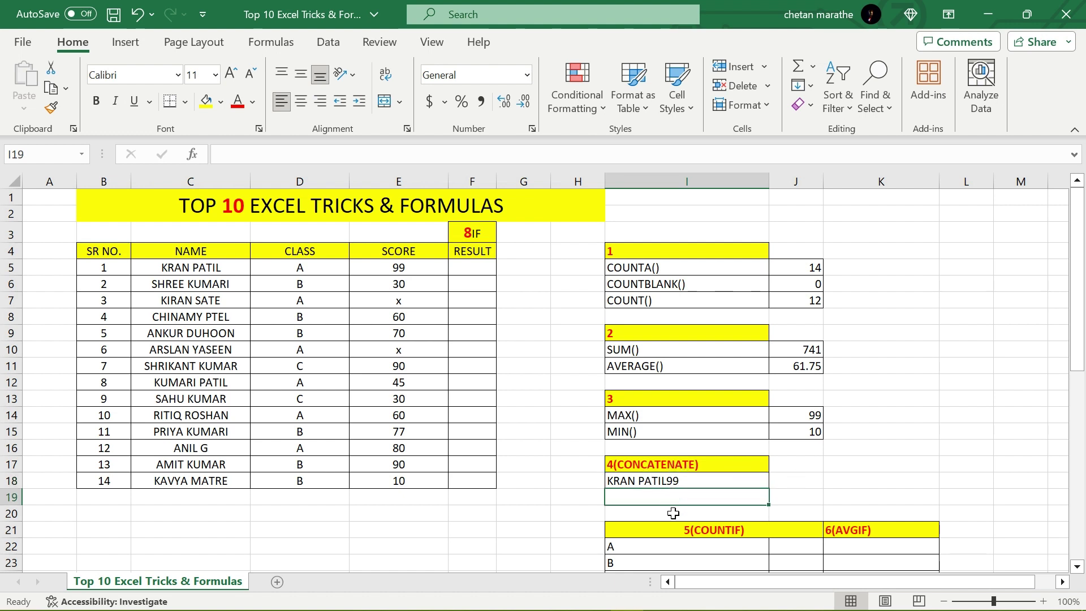
Fill the CONCATENATE formula from I18 down into I19
click(660, 484)
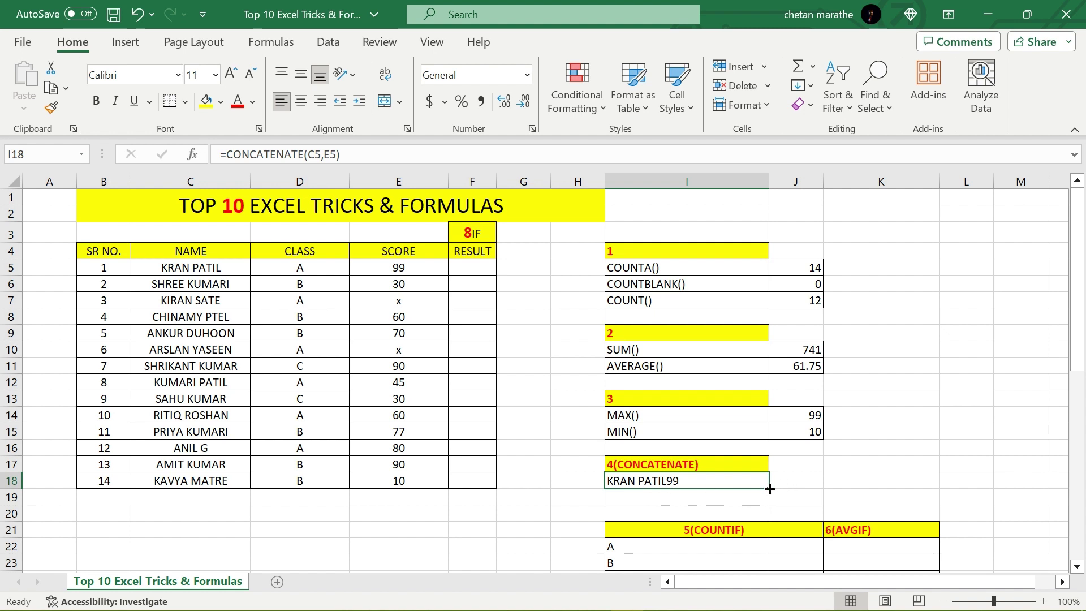
drag(768, 487, 763, 500)
click(659, 499)
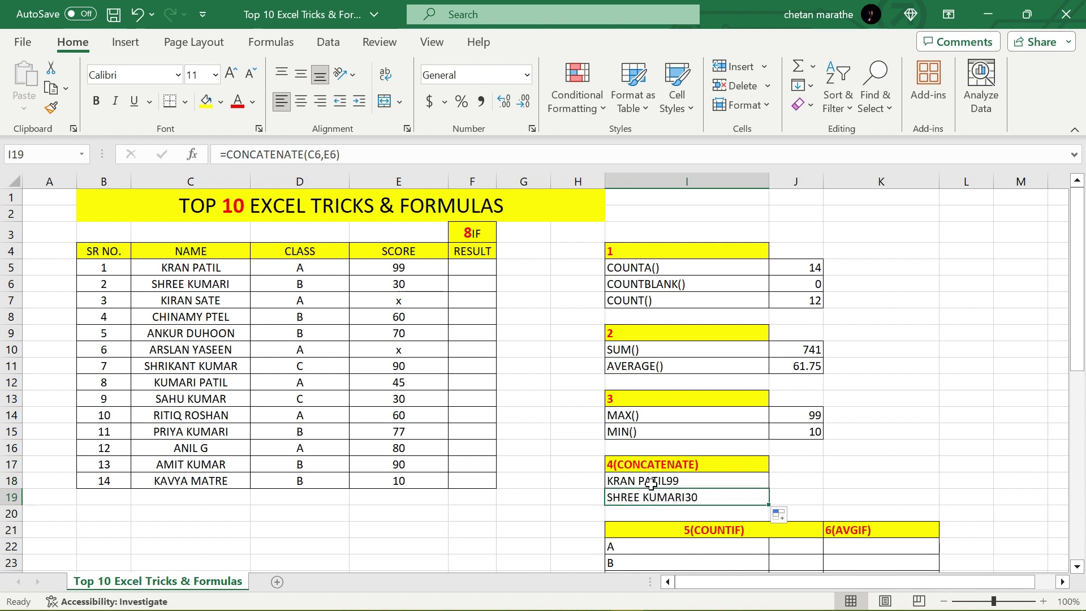
Copy the complete formula text of I18 and paste it in place of the formula in I19
click(651, 484)
drag(340, 154, 201, 161)
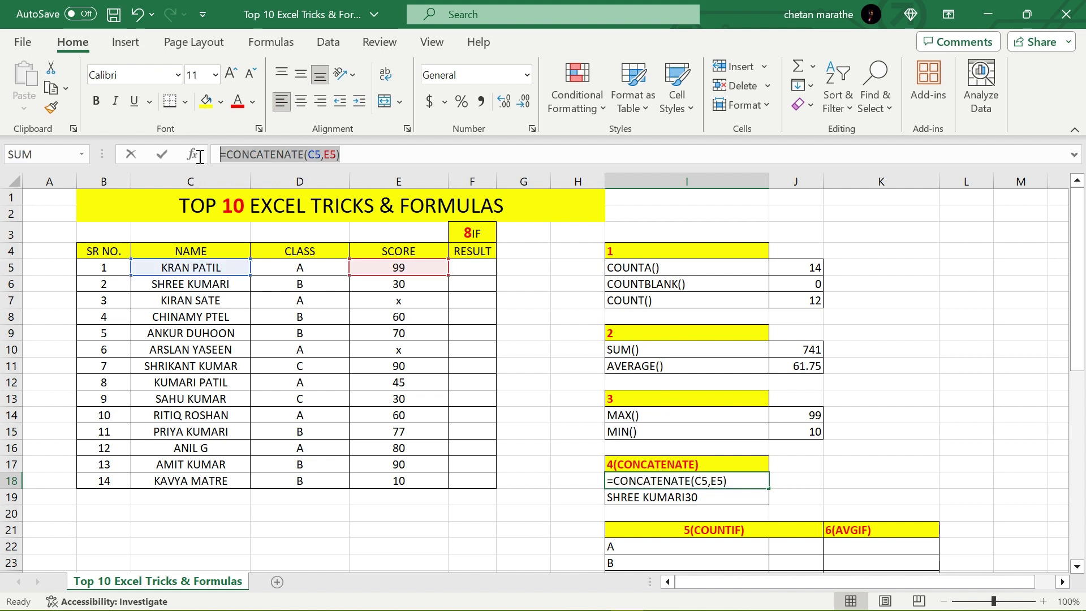
text(=)
click(736, 494)
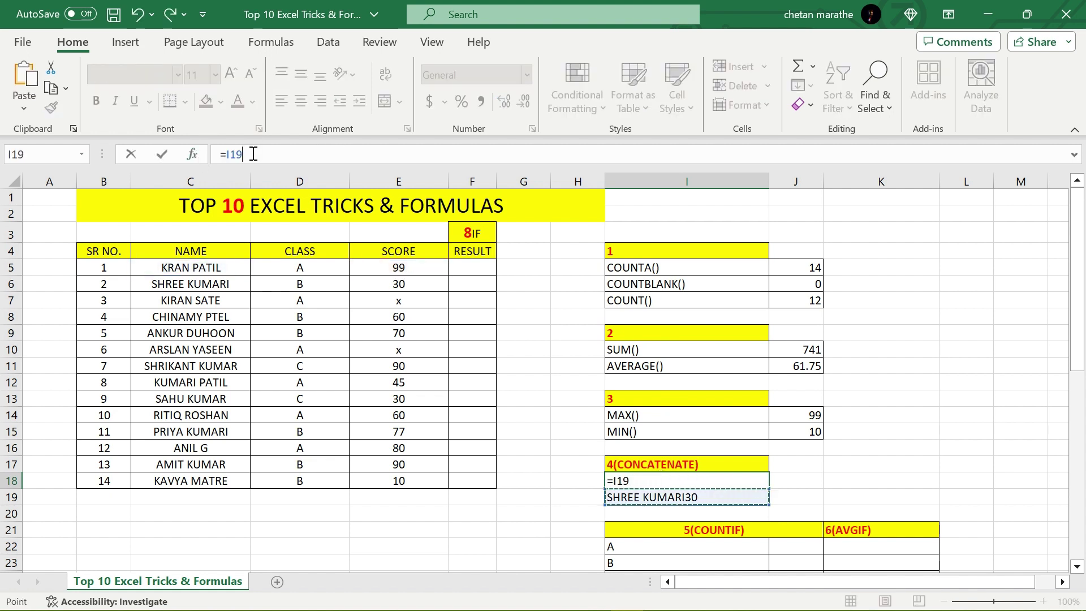
key(Escape)
click(687, 494)
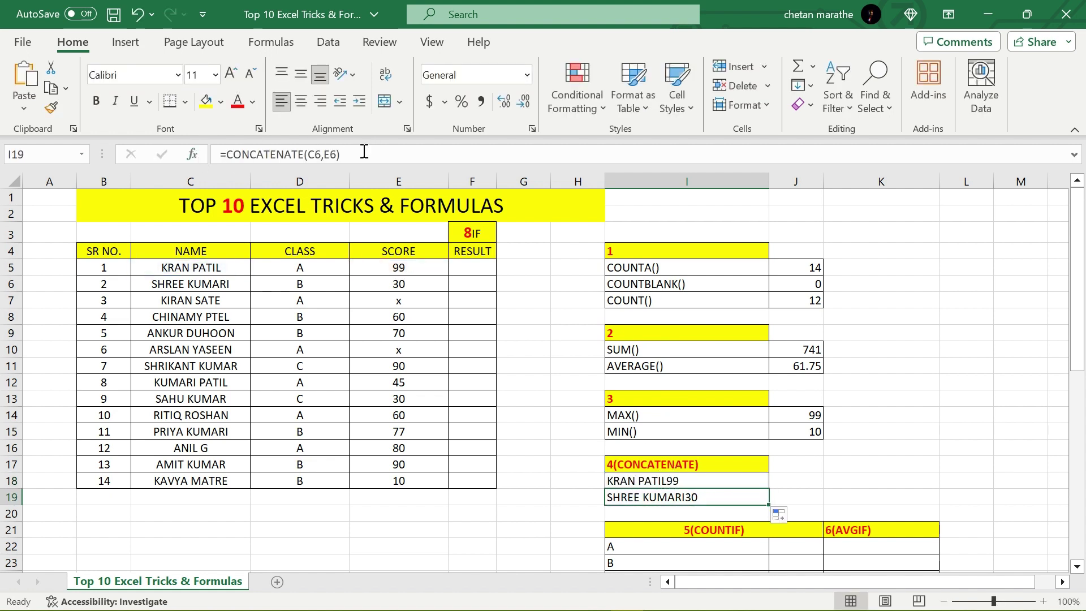
drag(362, 153, 208, 157)
key(ctrl+v)
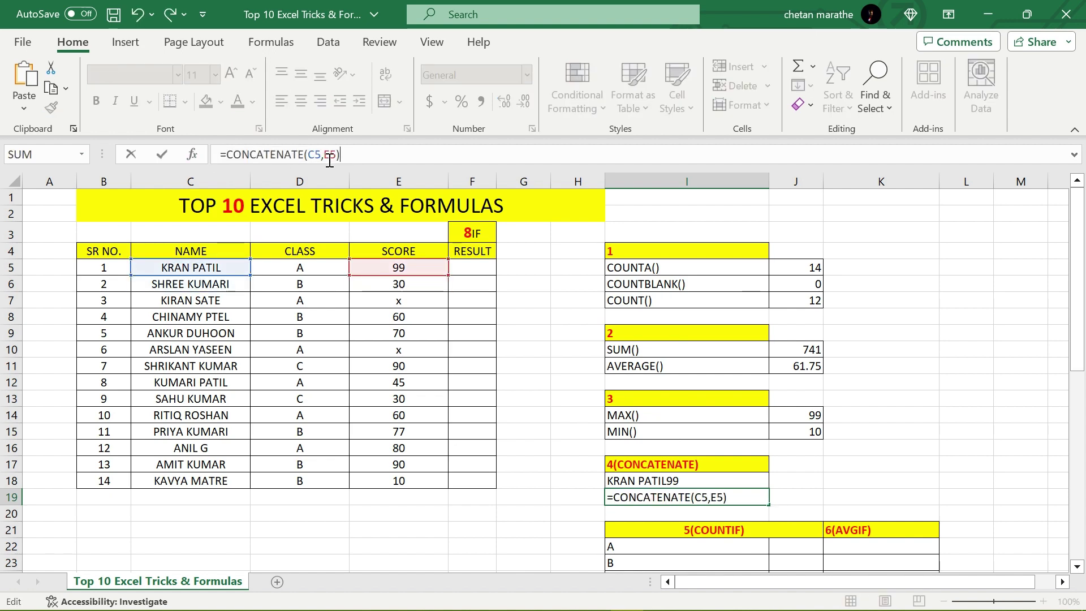
Insert a space argument between the references in I19 so the formula reads =CONCATENATE(C5," ",E5), and check the result
click(327, 154)
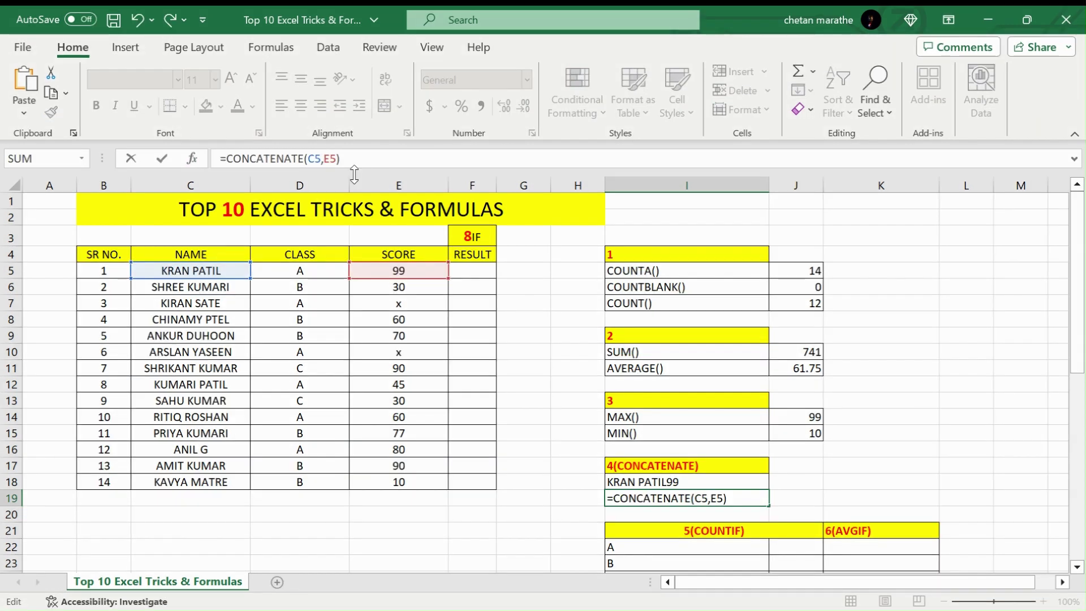
text(")
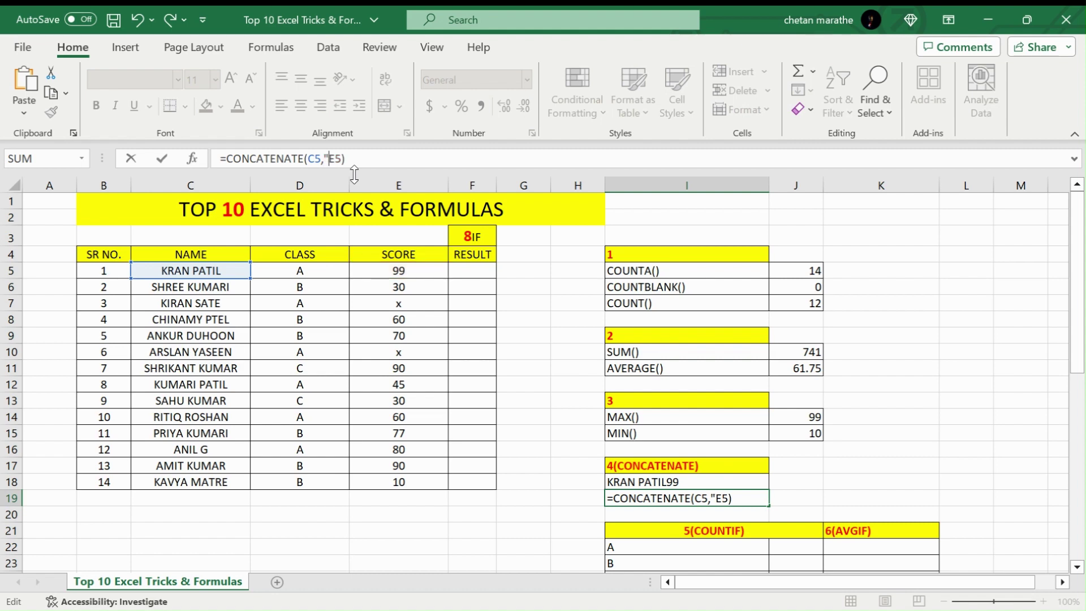
text( ",)
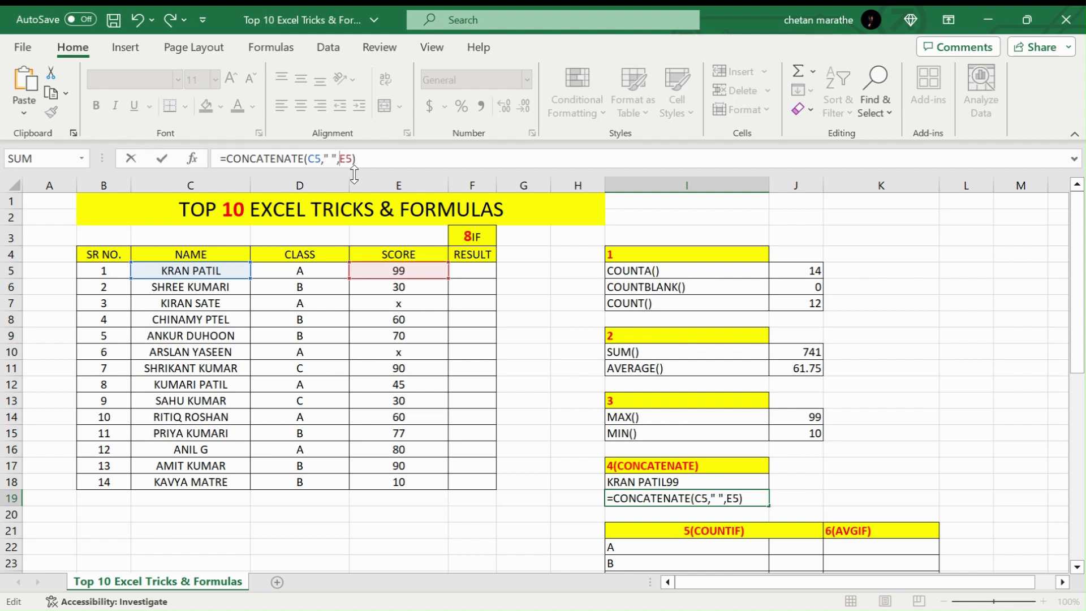
key(Return)
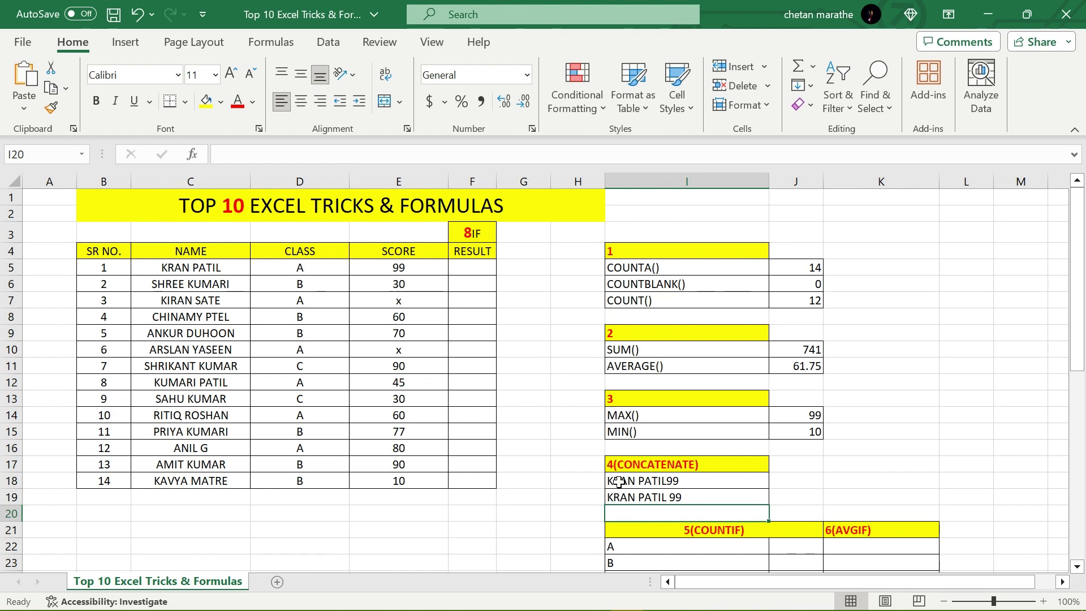
scroll(619, 477, down, 2)
click(674, 400)
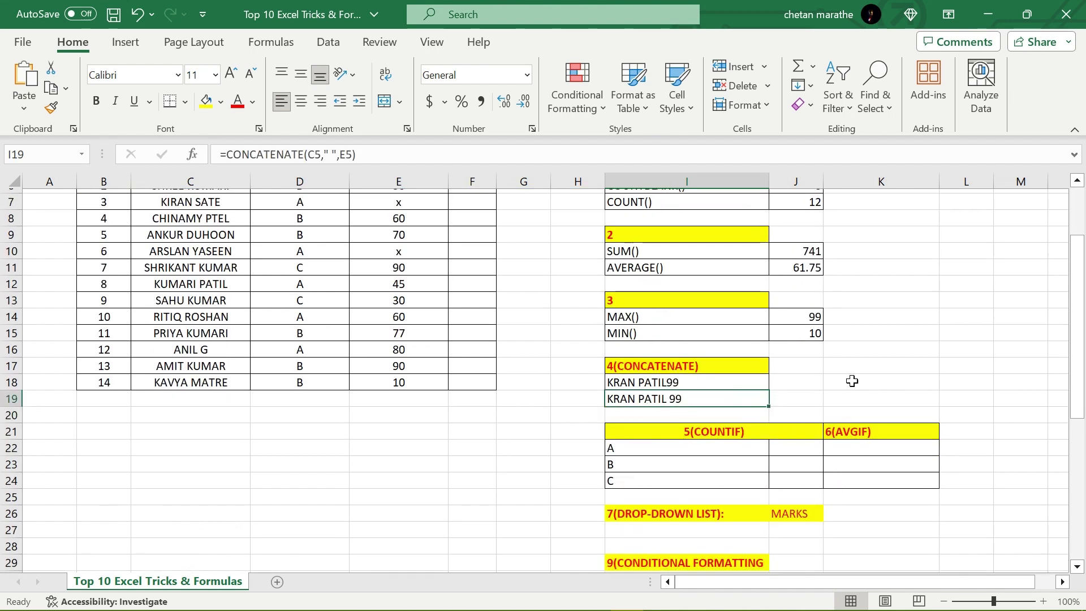
click(869, 384)
Examine the COUNTIF section's class labels A, B and C in I22:I24 and compare them with the CLASS column
scroll(701, 424, down, 1)
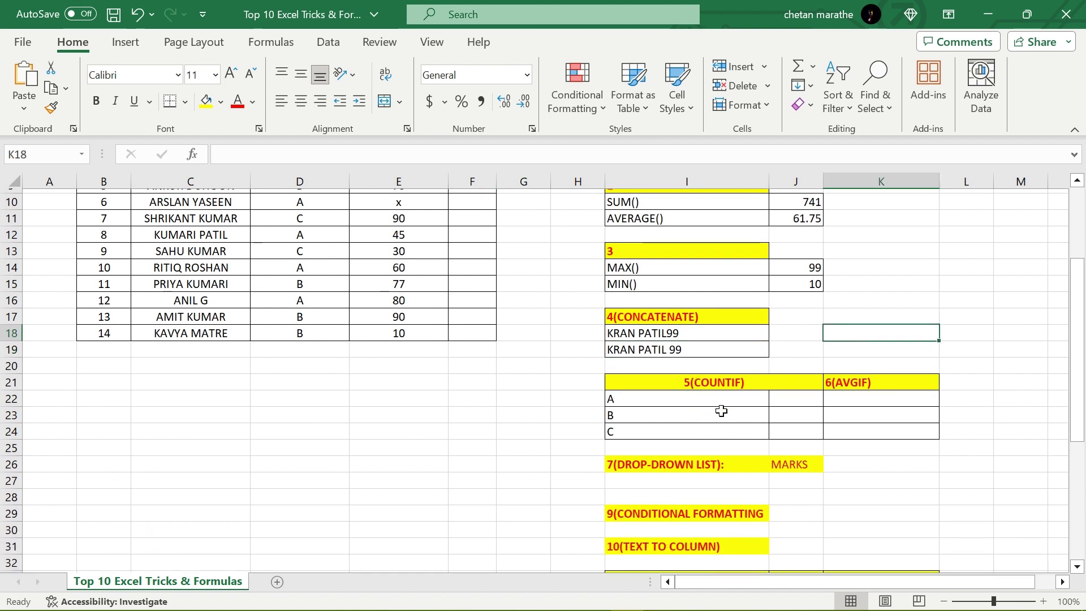
click(686, 400)
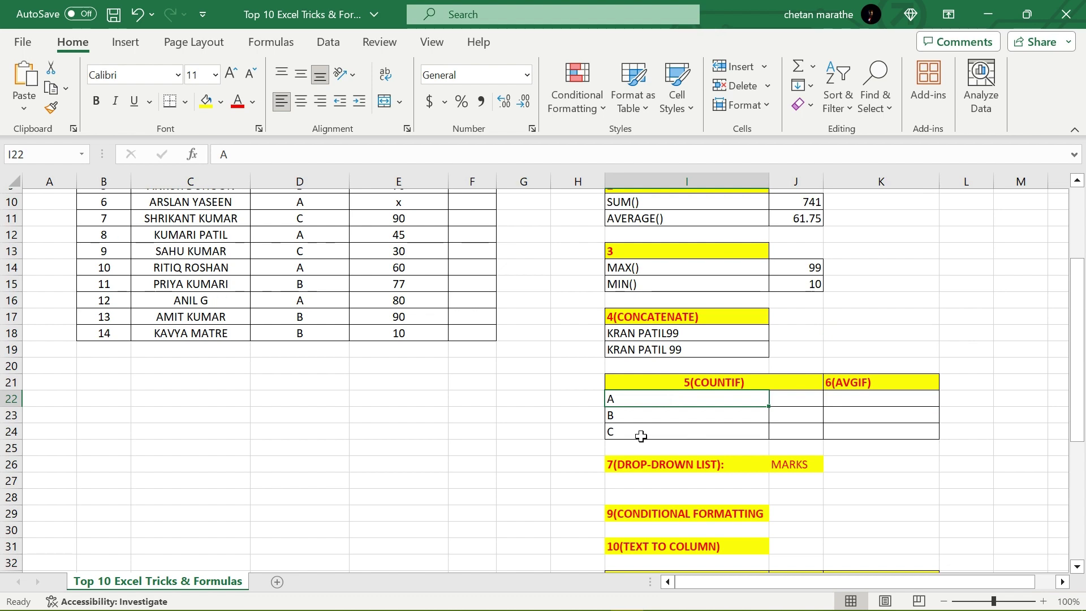
scroll(676, 453, up, 3)
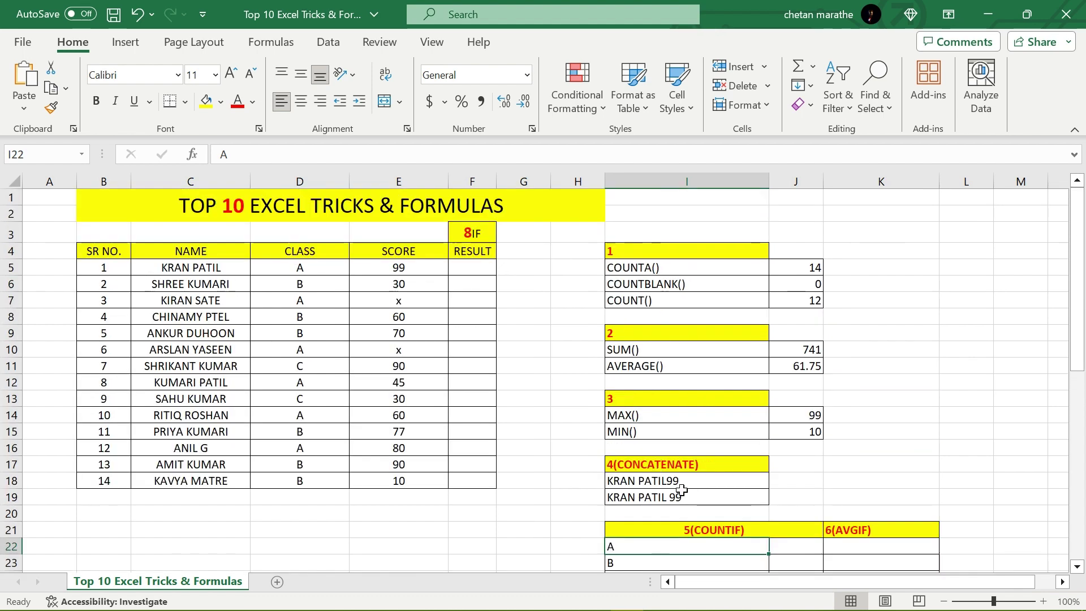
scroll(688, 493, down, 2)
scroll(673, 481, up, 1)
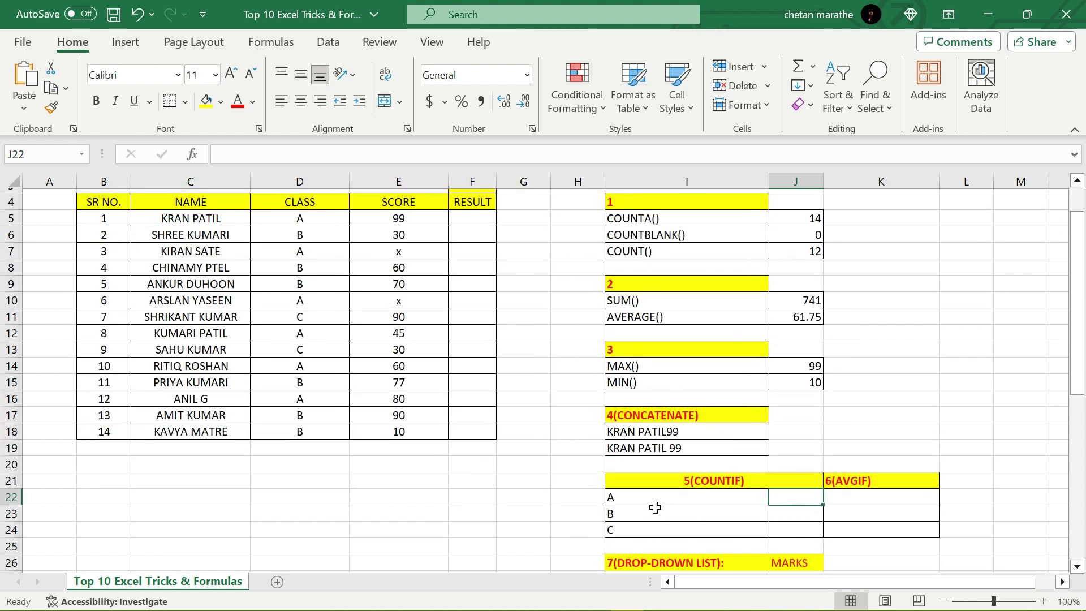
scroll(306, 335, up, 1)
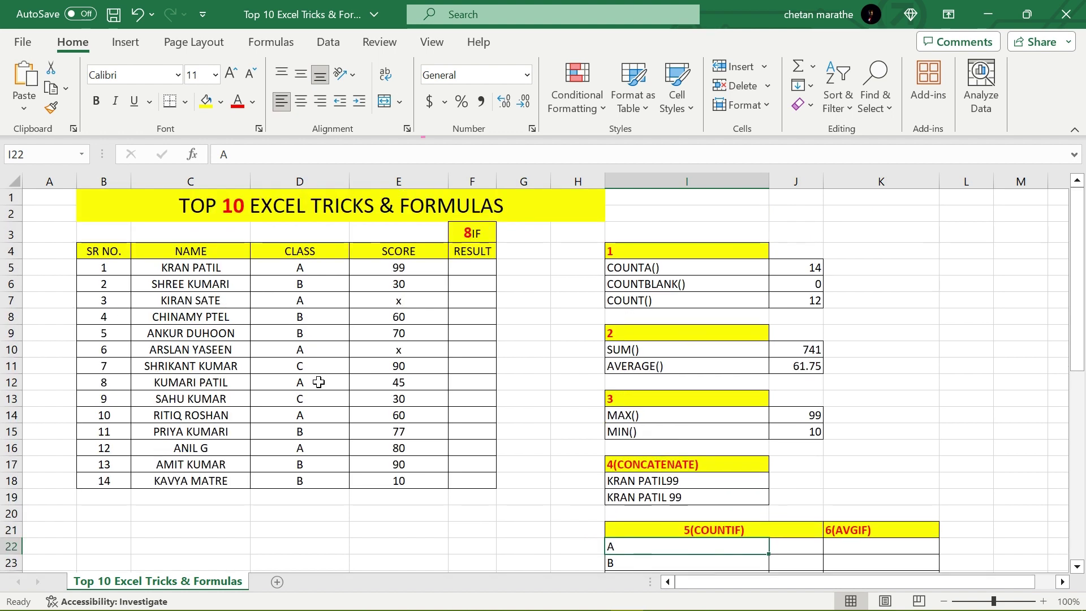
click(305, 270)
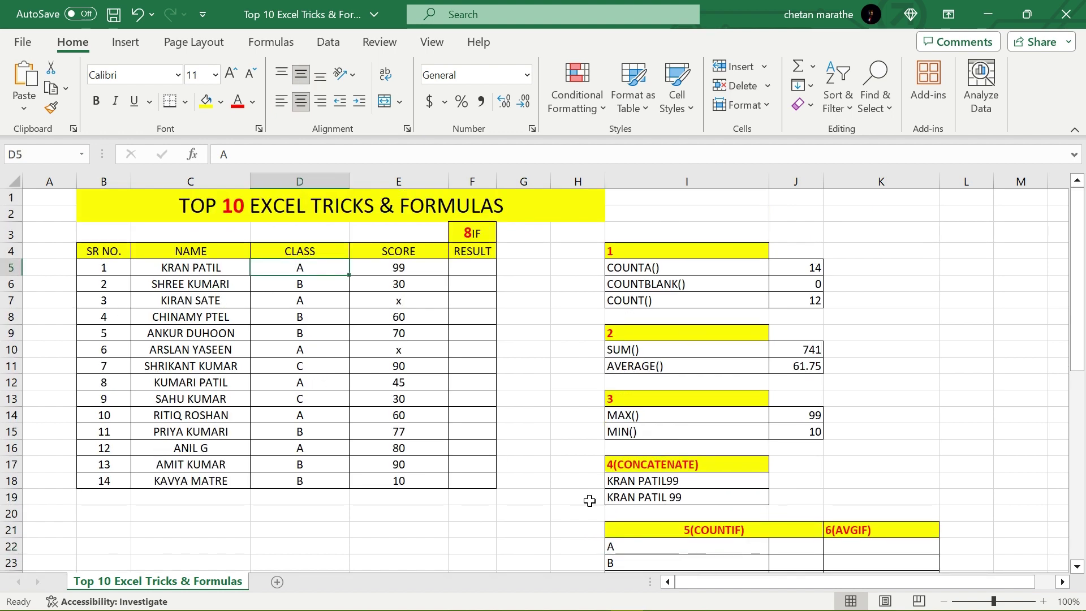
scroll(600, 506, down, 1)
click(616, 513)
click(638, 531)
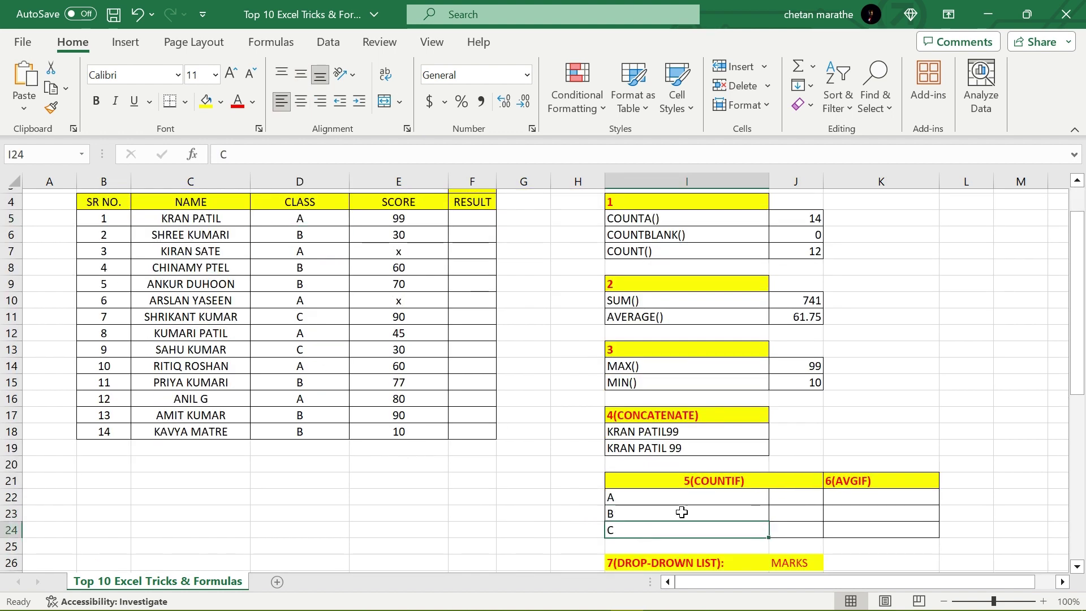
Enter a COUNTIF formula in J22 that counts class A students, using range D5:D18 and criterion I22
click(794, 497)
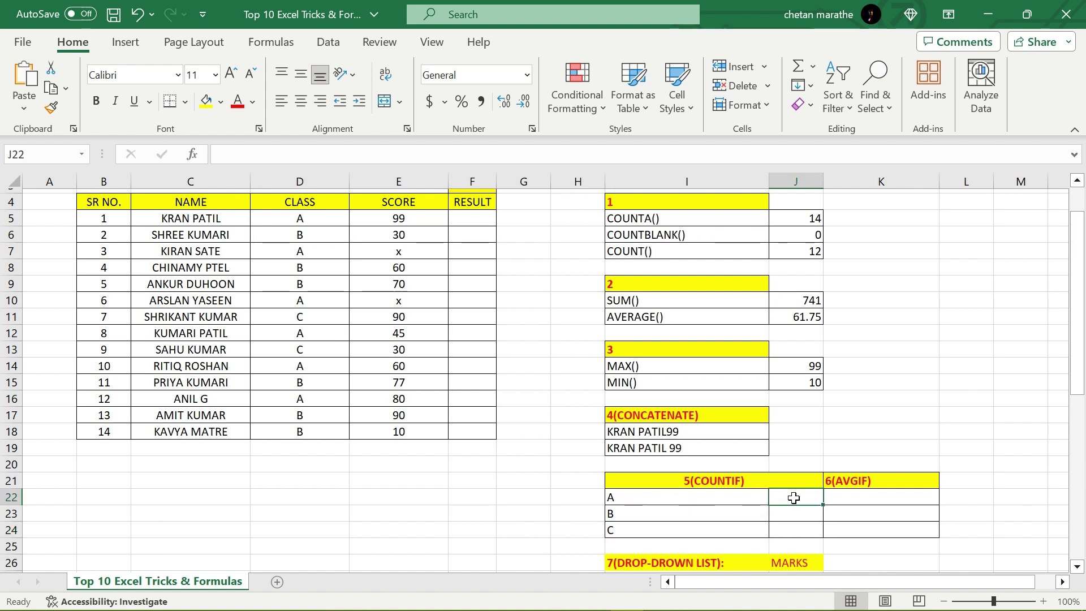
text(=)
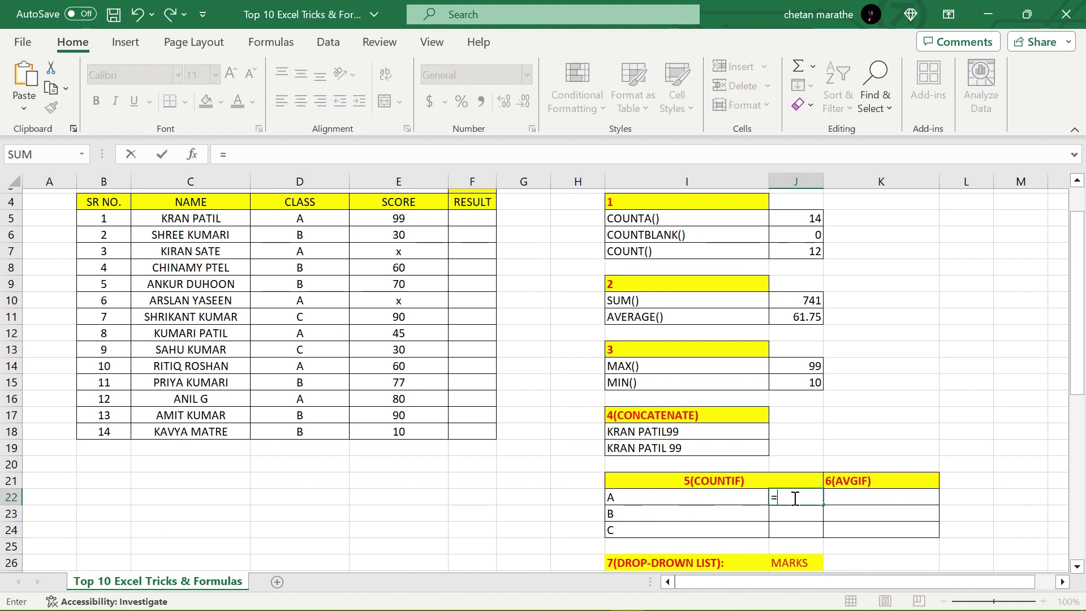
text(COUNT)
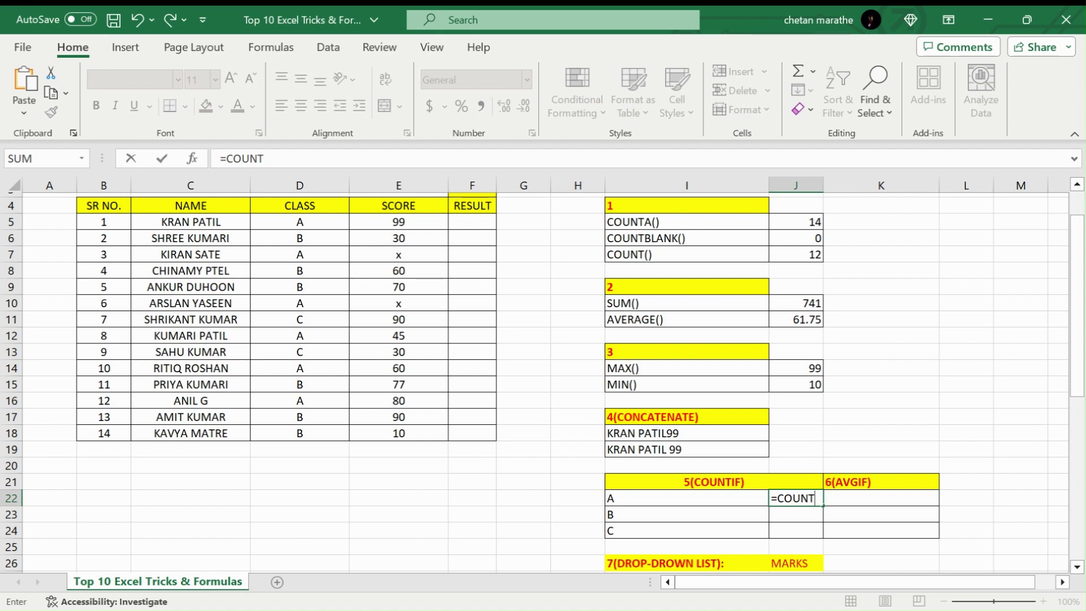
text(IF()
drag(392, 222, 392, 434)
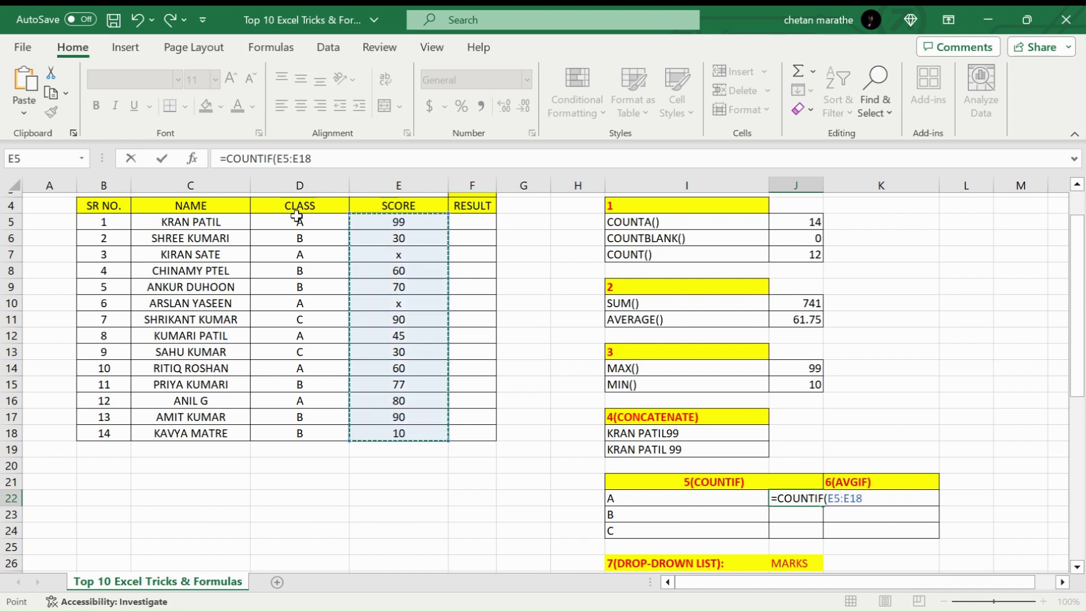
drag(298, 220, 299, 434)
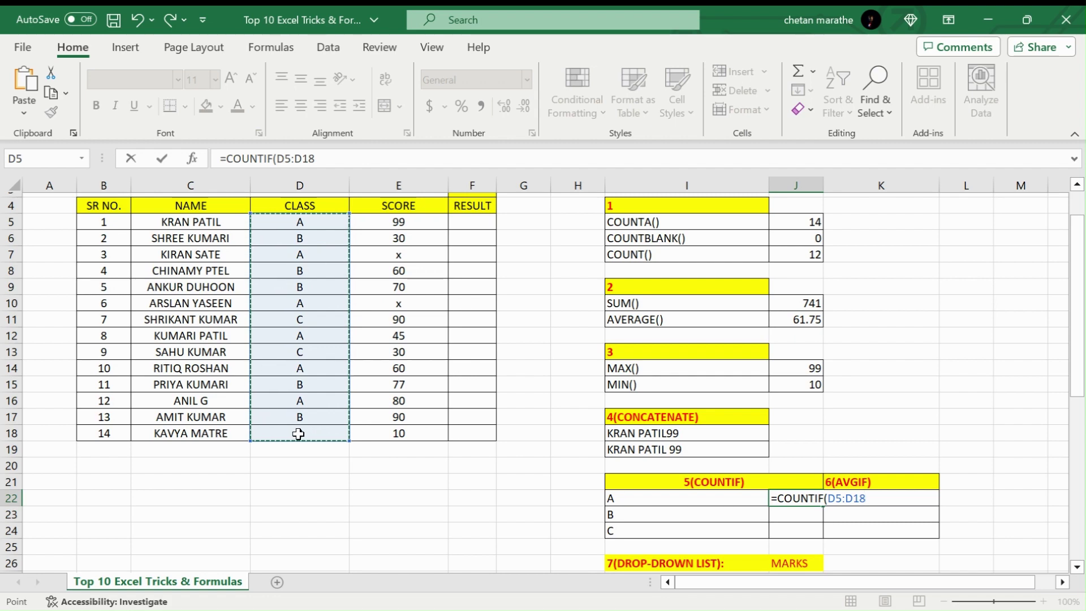
text(,)
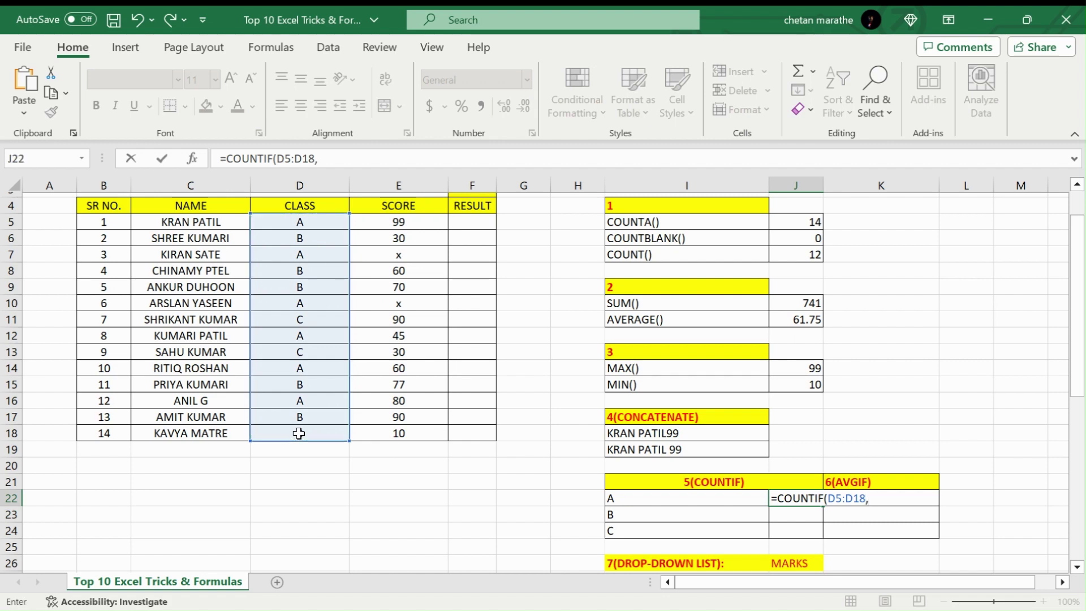
click(667, 502)
key(Return)
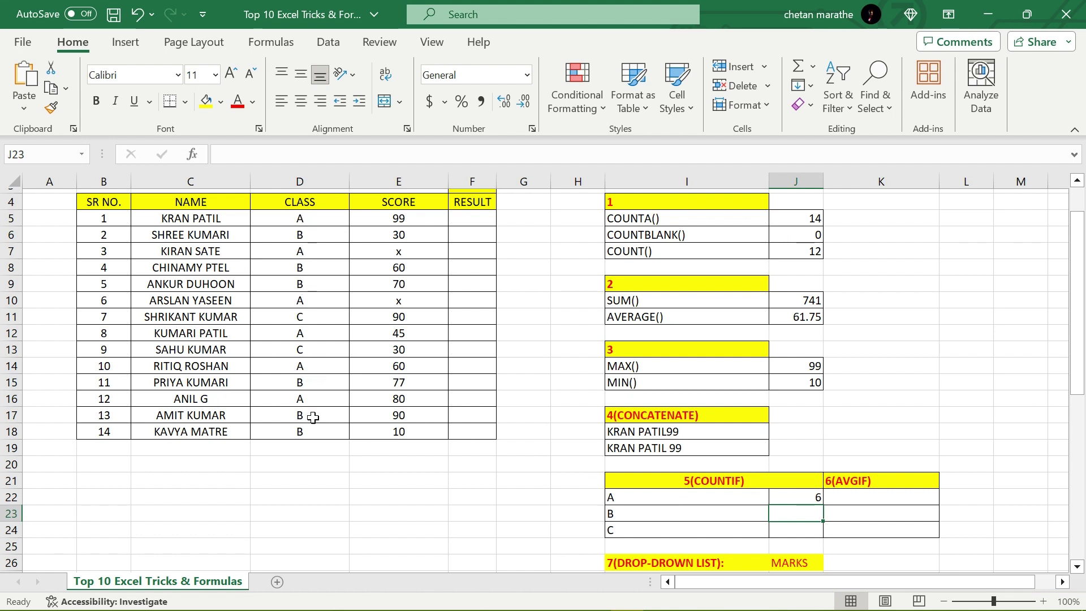
Fill the COUNTIF formula from J22 down to J24 for classes B and C
click(802, 499)
drag(824, 505, 752, 530)
click(991, 511)
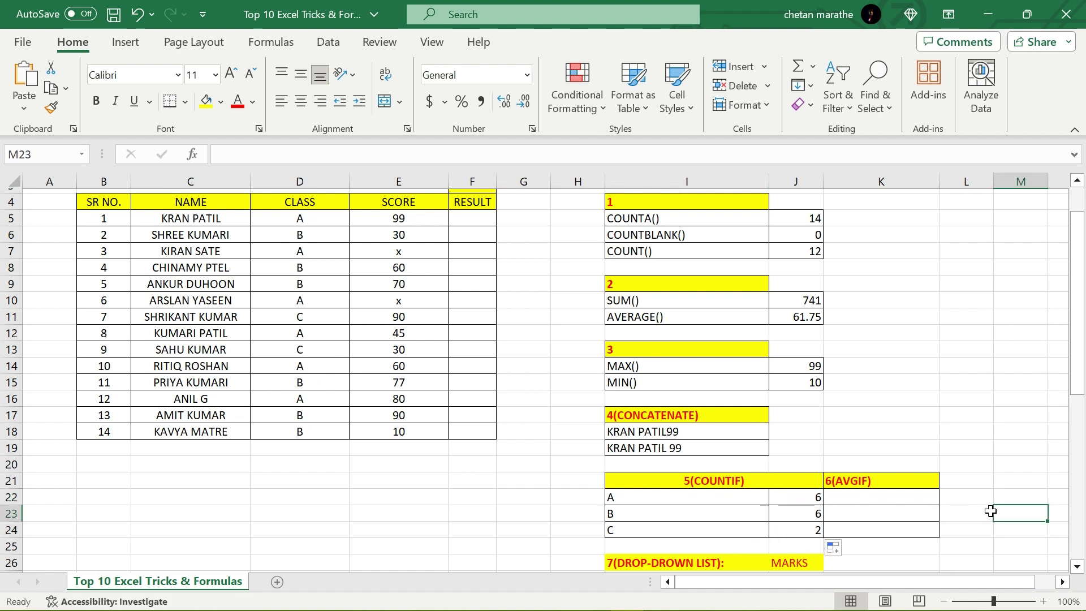
click(629, 532)
click(651, 511)
Enter =AVERAGEIF(D5:D18,I22,E5:E18) in K22 to average the scores of class A
click(872, 500)
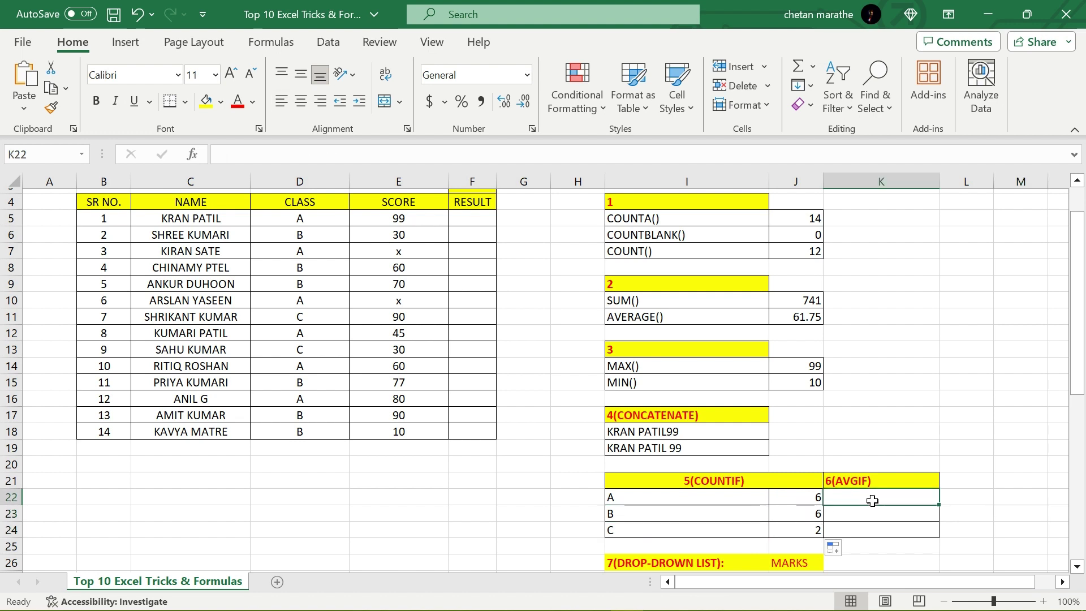
click(975, 527)
click(878, 497)
text(=)
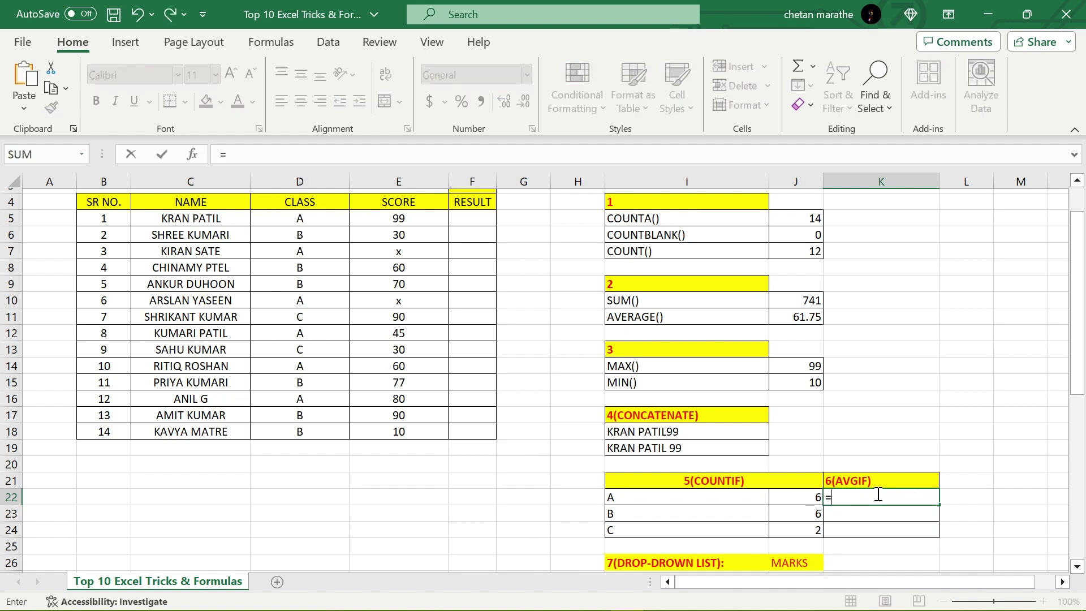
text(AV)
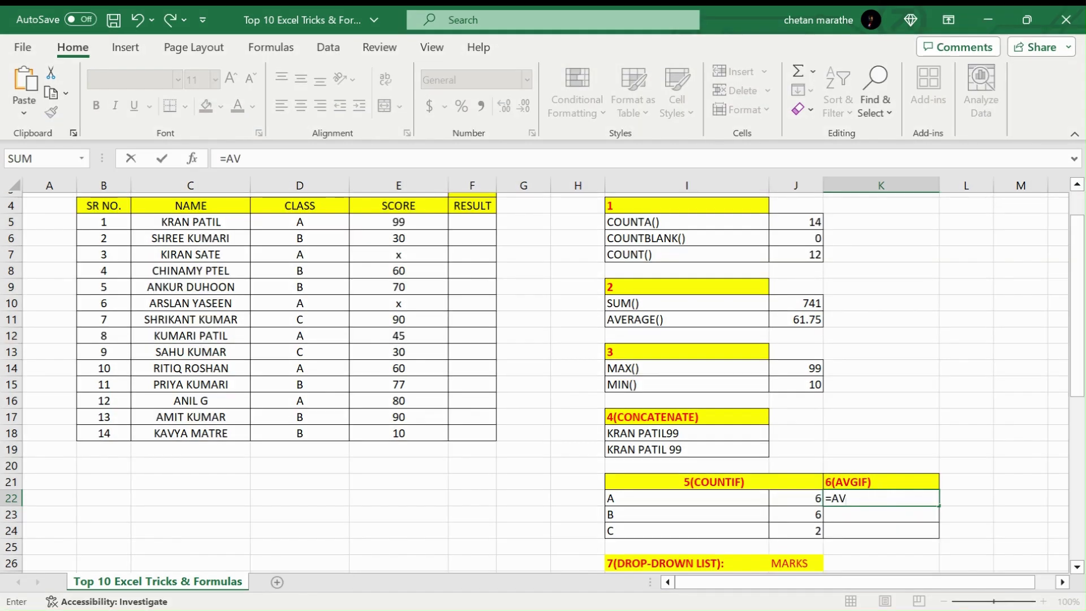
text(ERAGEIF()
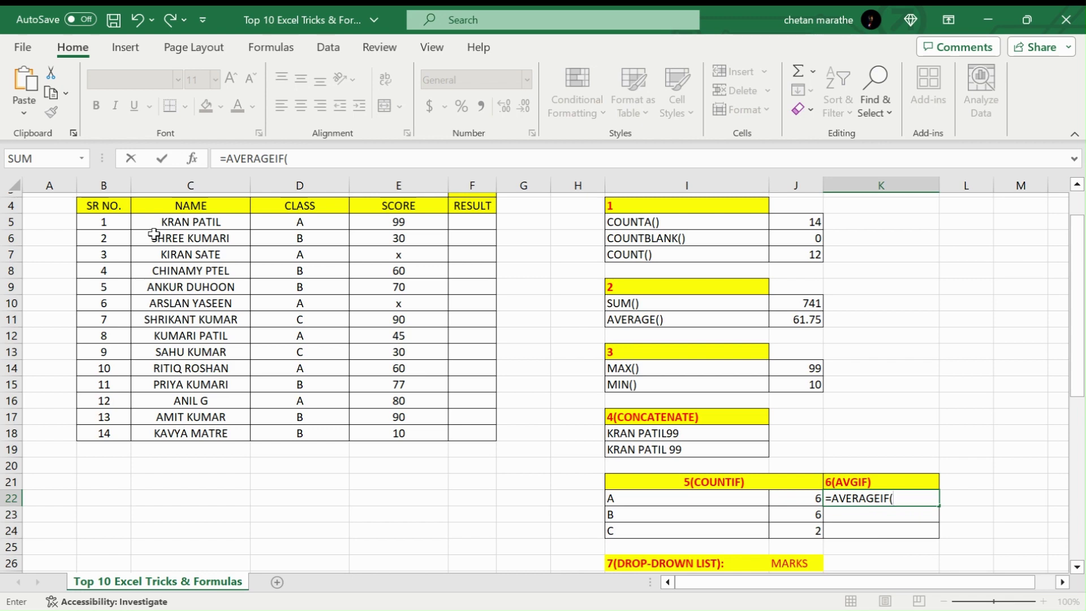
drag(314, 220, 317, 431)
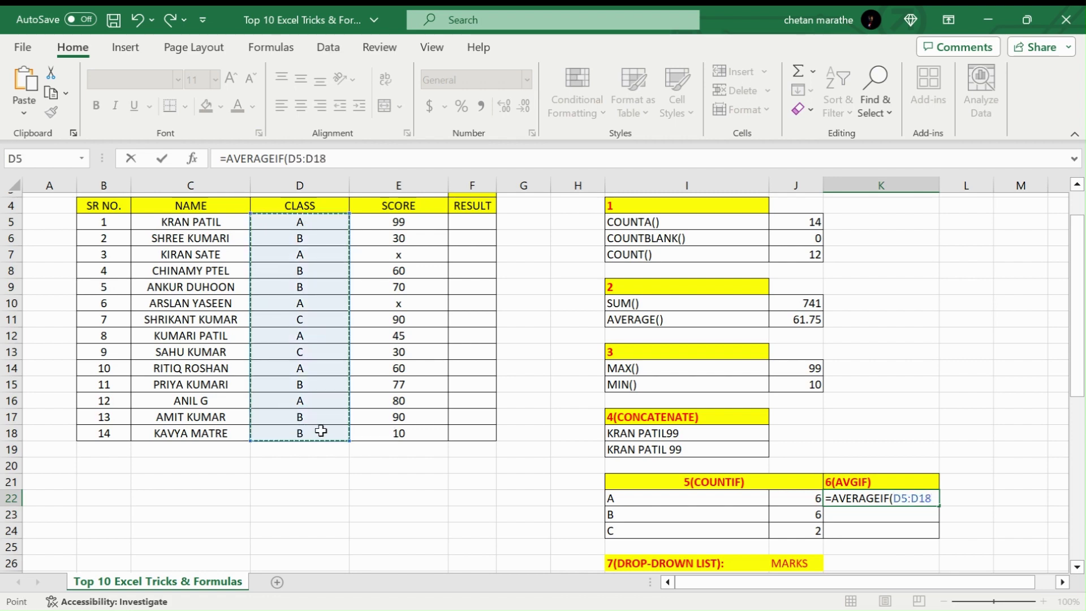
text(,)
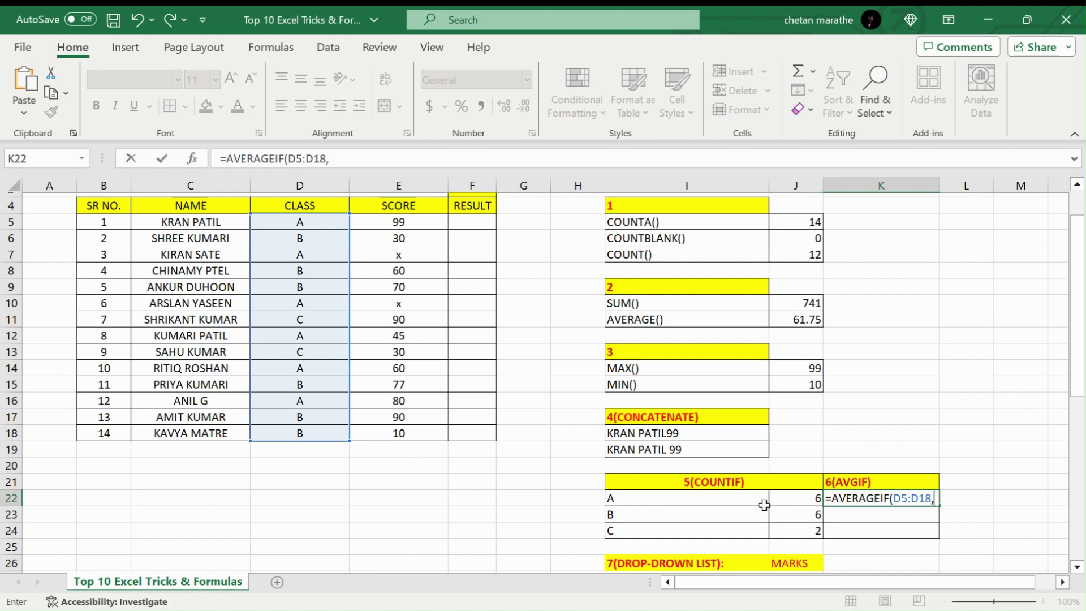
click(694, 499)
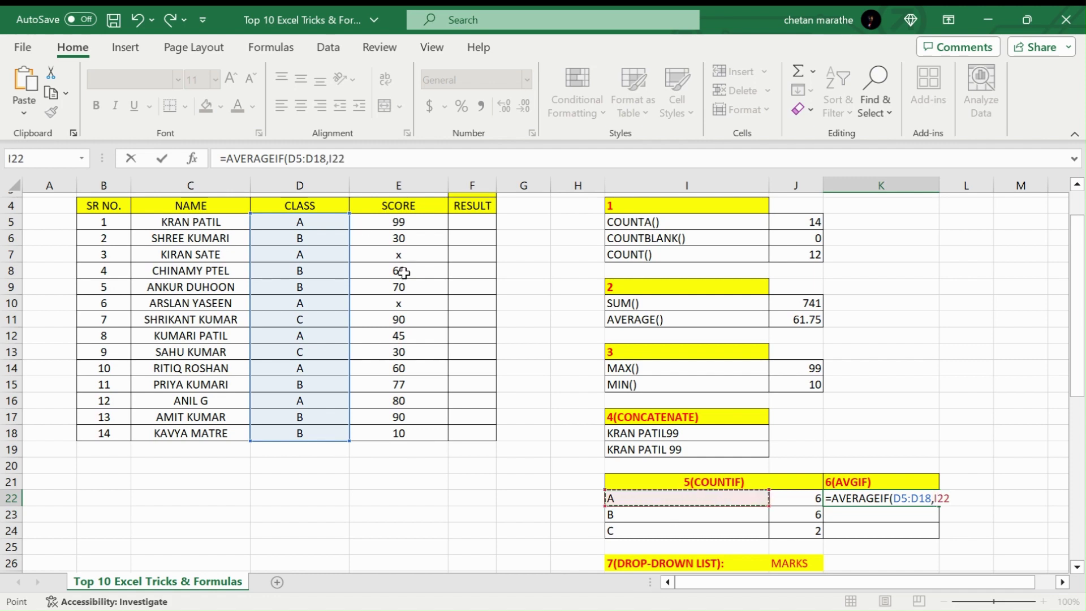
text(,)
drag(398, 222, 412, 436)
key(Return)
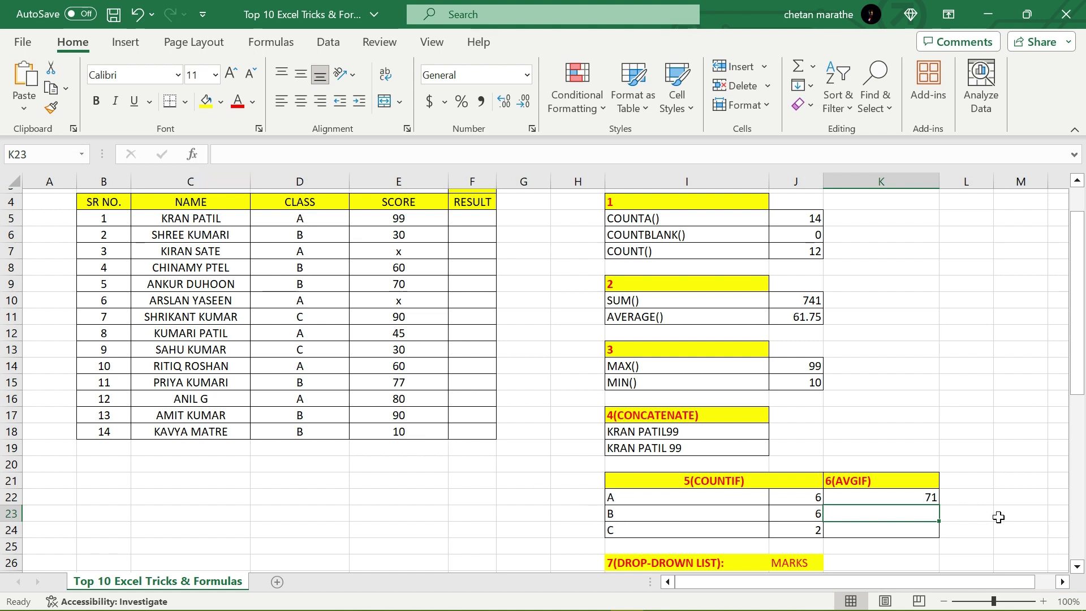
Fill the AVERAGEIF formula from K22 down to K24 and check the averages for each class
click(921, 497)
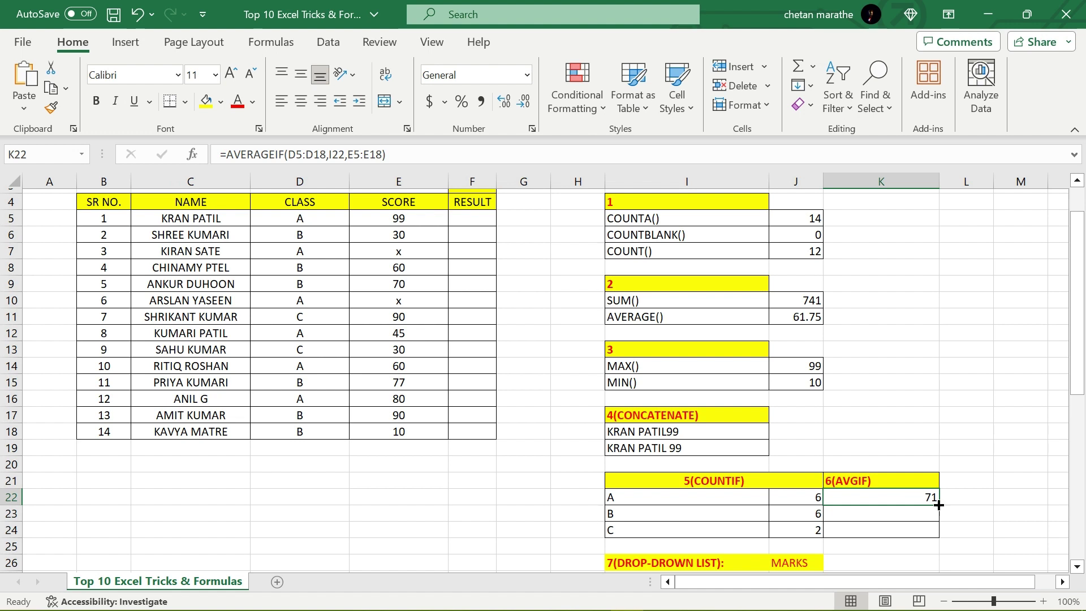
drag(940, 503, 941, 535)
click(968, 517)
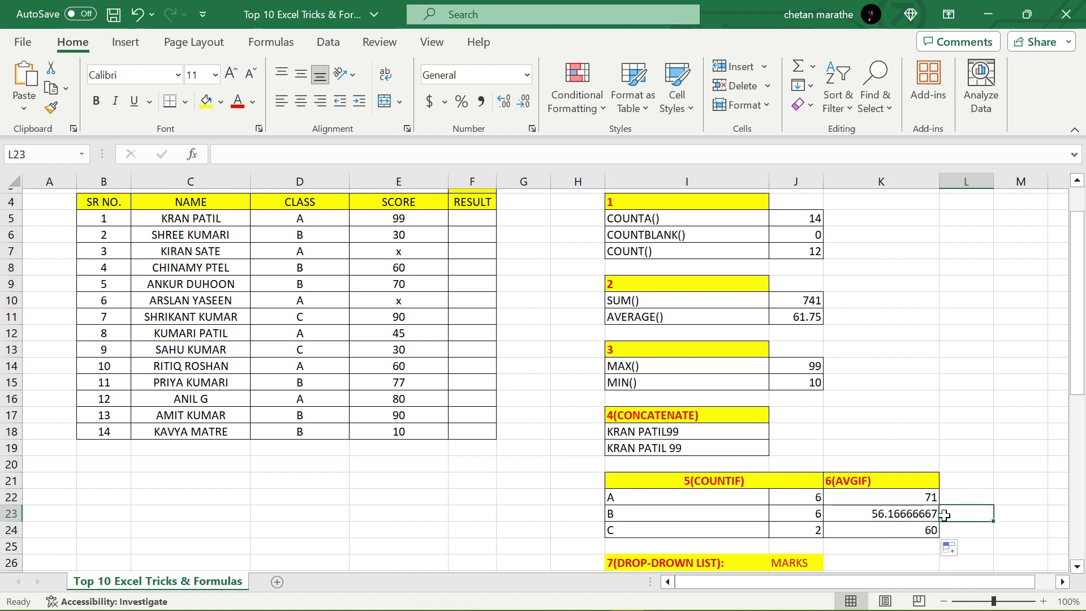
click(903, 515)
click(855, 534)
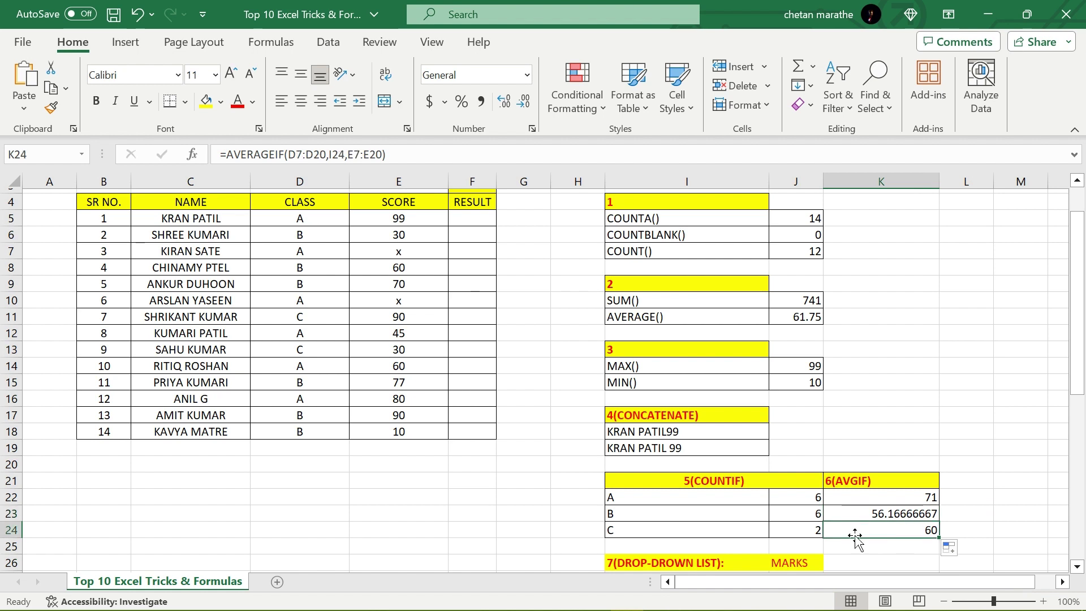
scroll(829, 525, down, 1)
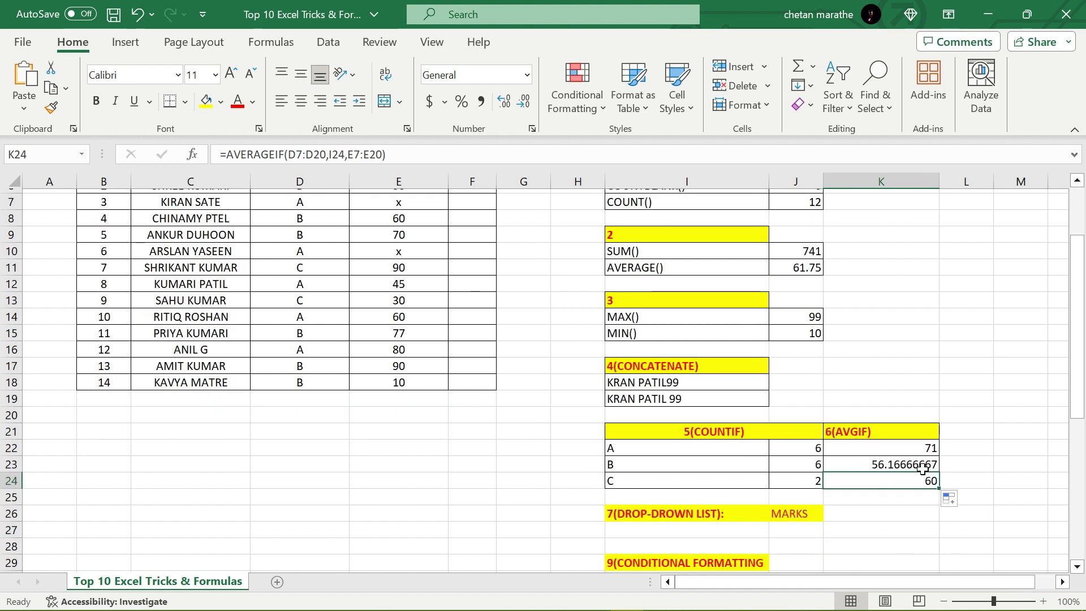
click(987, 484)
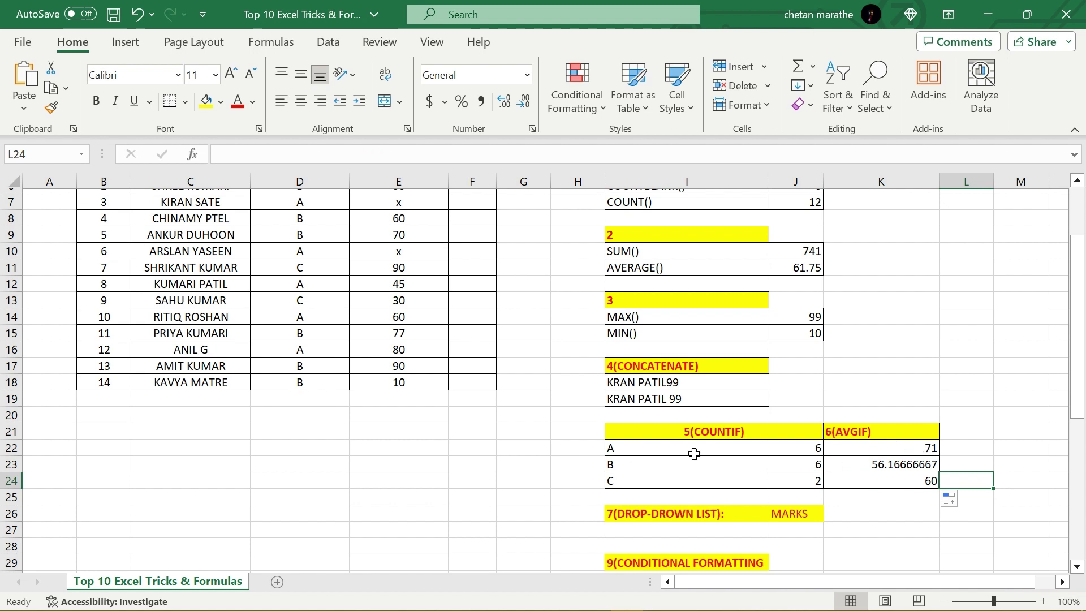
click(919, 449)
Review the drop-down list section at I26:J27 and the student names in C5:C18 as its source
scroll(655, 489, down, 2)
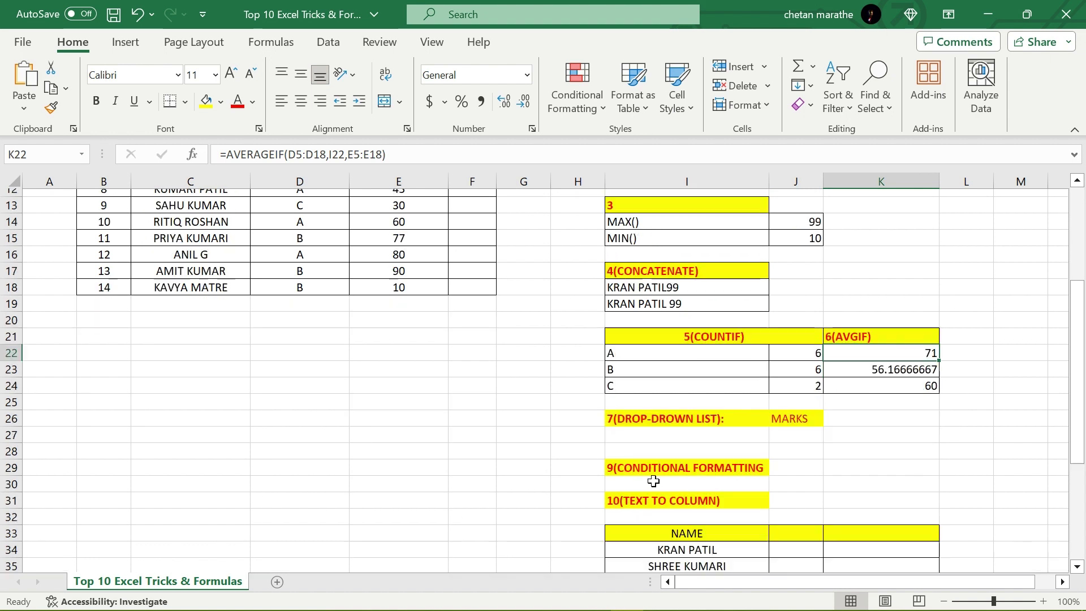
click(621, 432)
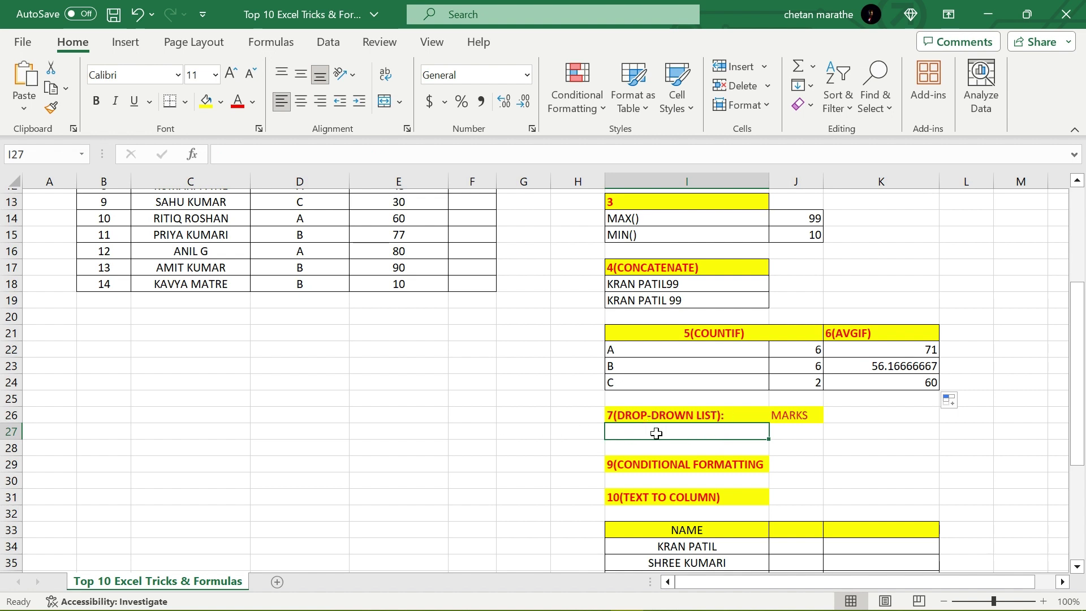
scroll(229, 339, up, 2)
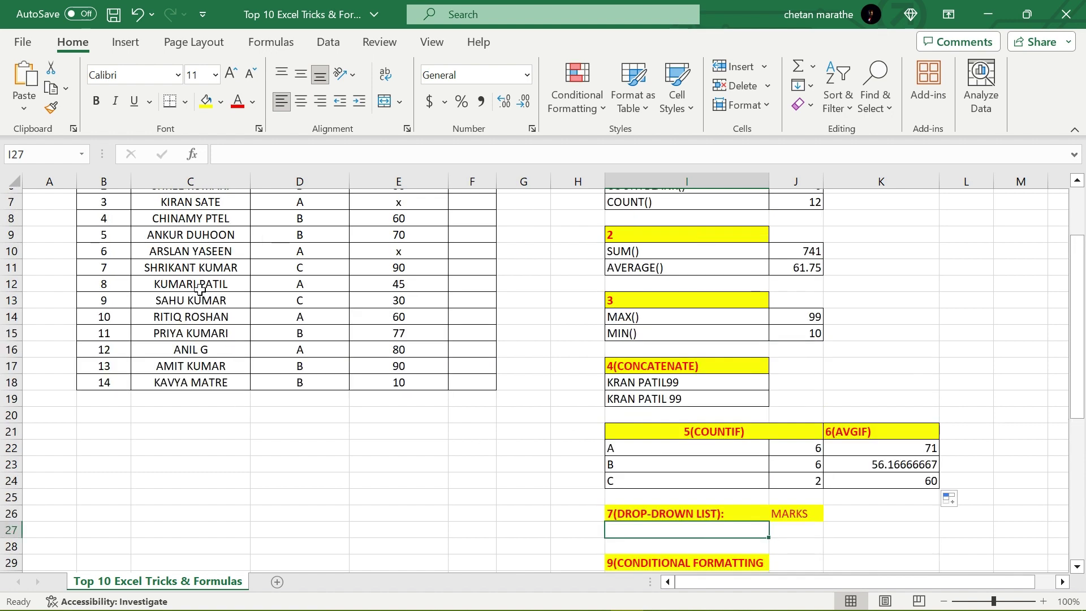
scroll(201, 290, up, 2)
drag(205, 267, 230, 480)
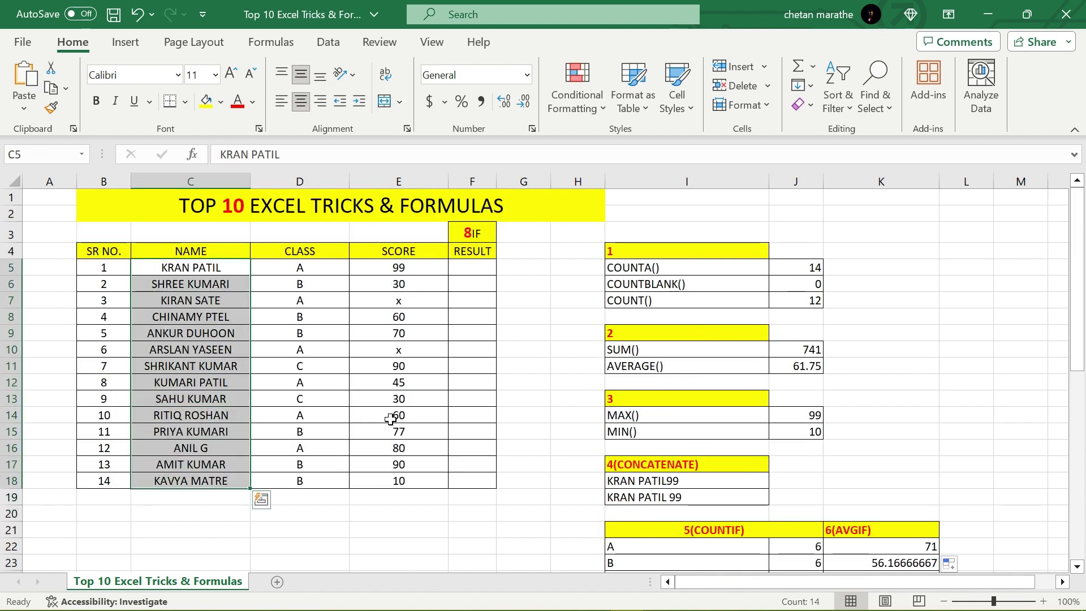
scroll(390, 416, down, 4)
Add a data validation drop-down list to I27 using the names in C5:C18, and choose a student from it
click(668, 433)
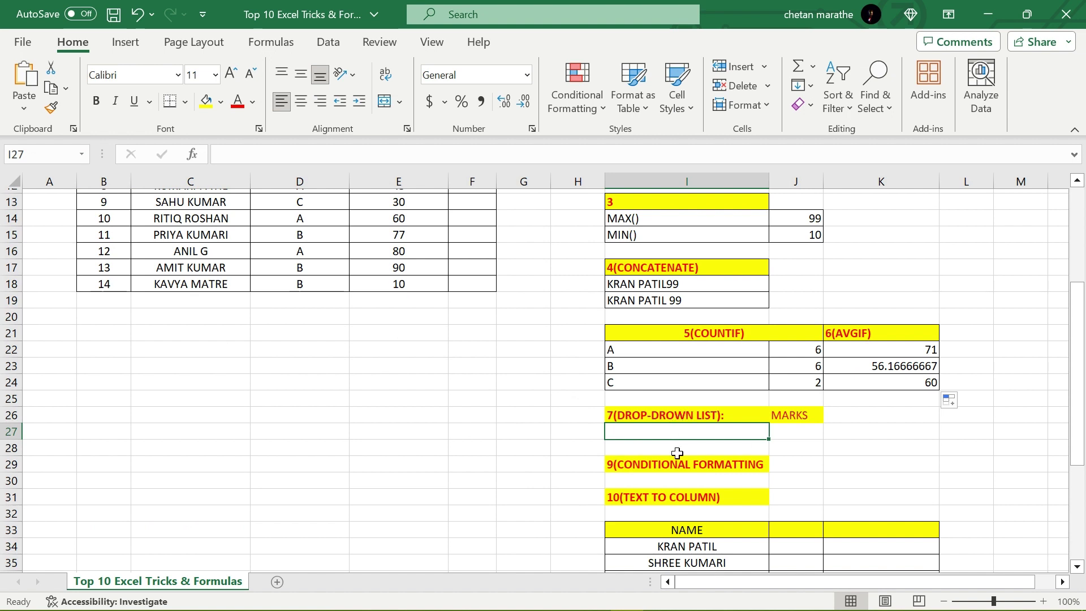
click(325, 48)
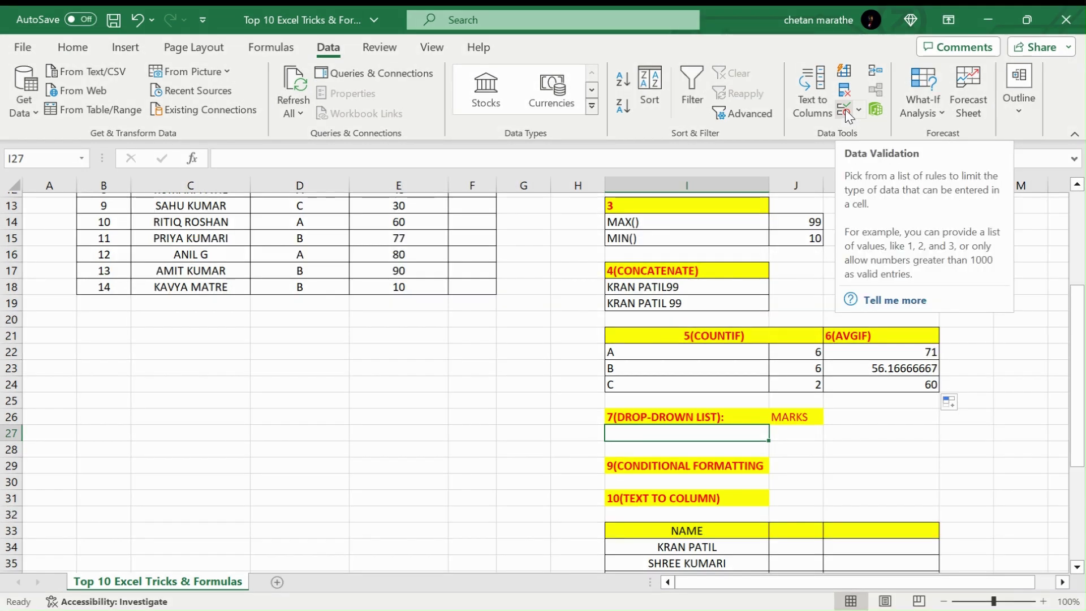
click(846, 115)
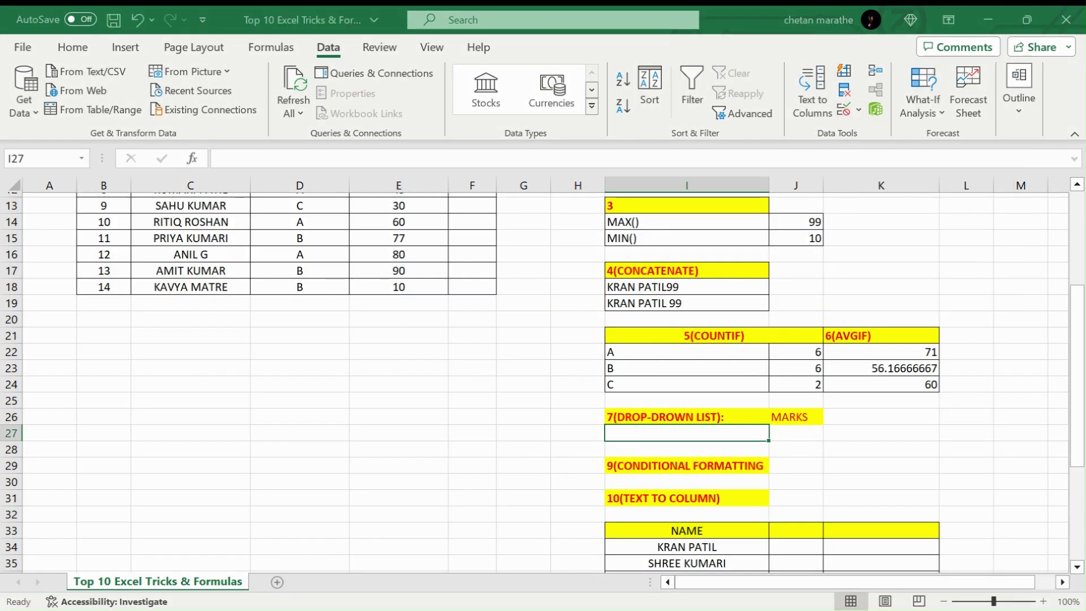
scroll(346, 359, up, 4)
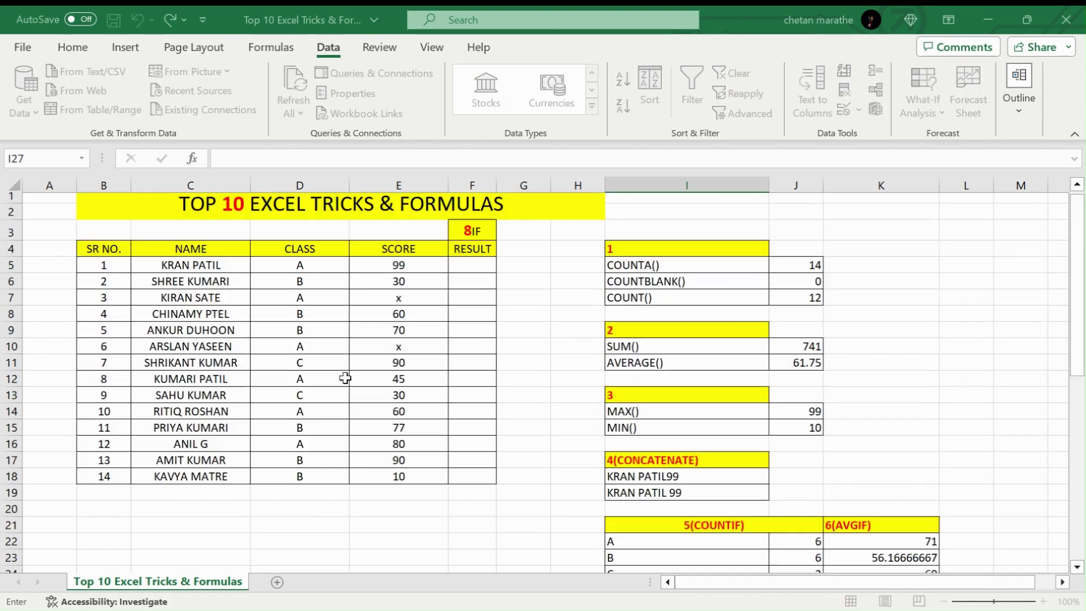
drag(209, 271, 215, 486)
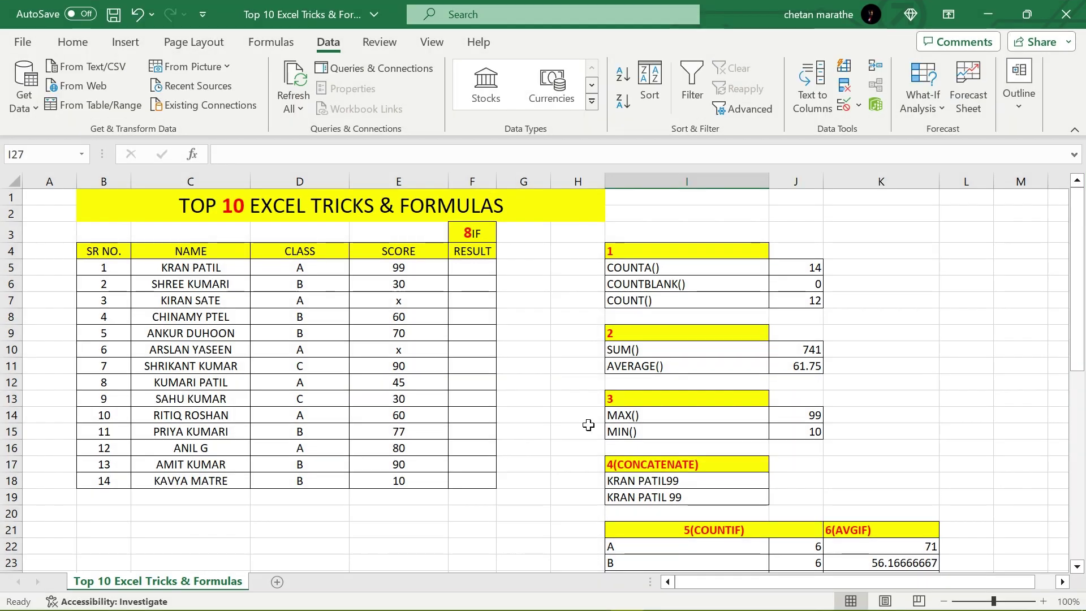
scroll(543, 429, down, 3)
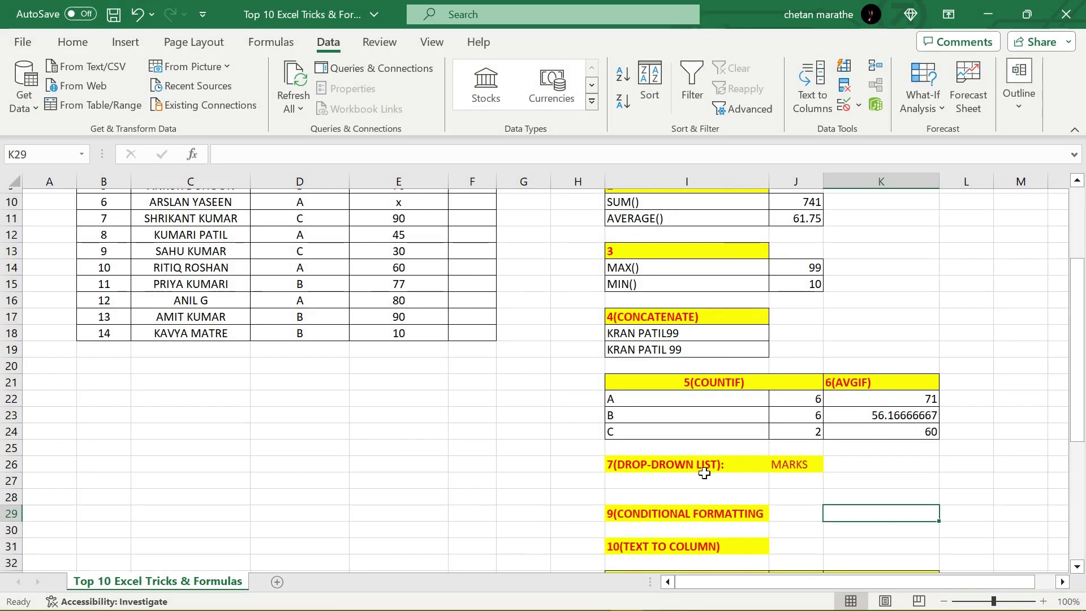
click(713, 481)
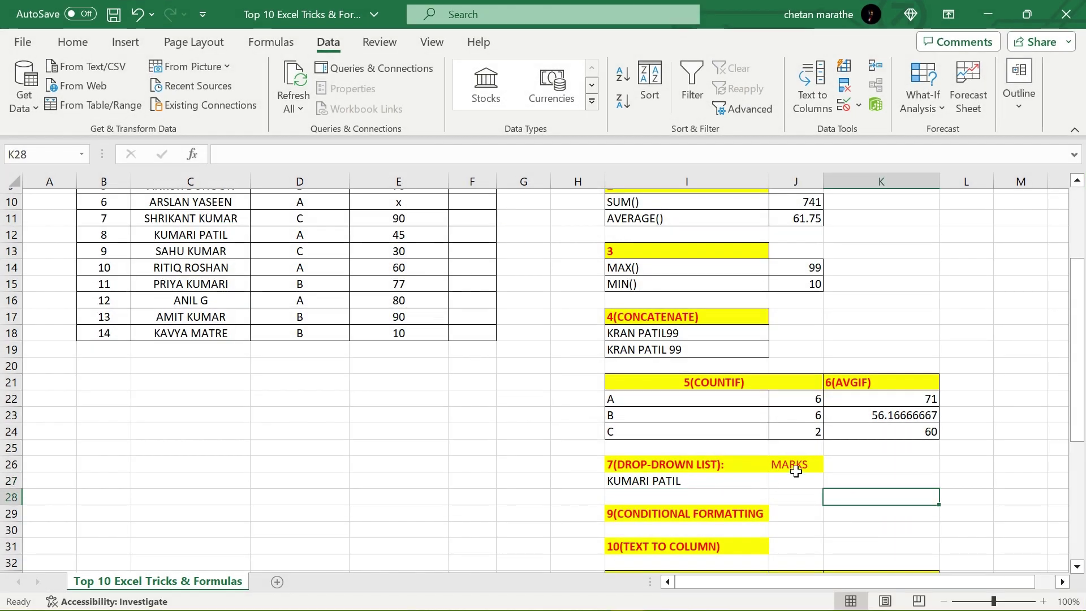
Start a VLOOKUP formula in J27 with the student name in I27 as the lookup value
click(796, 485)
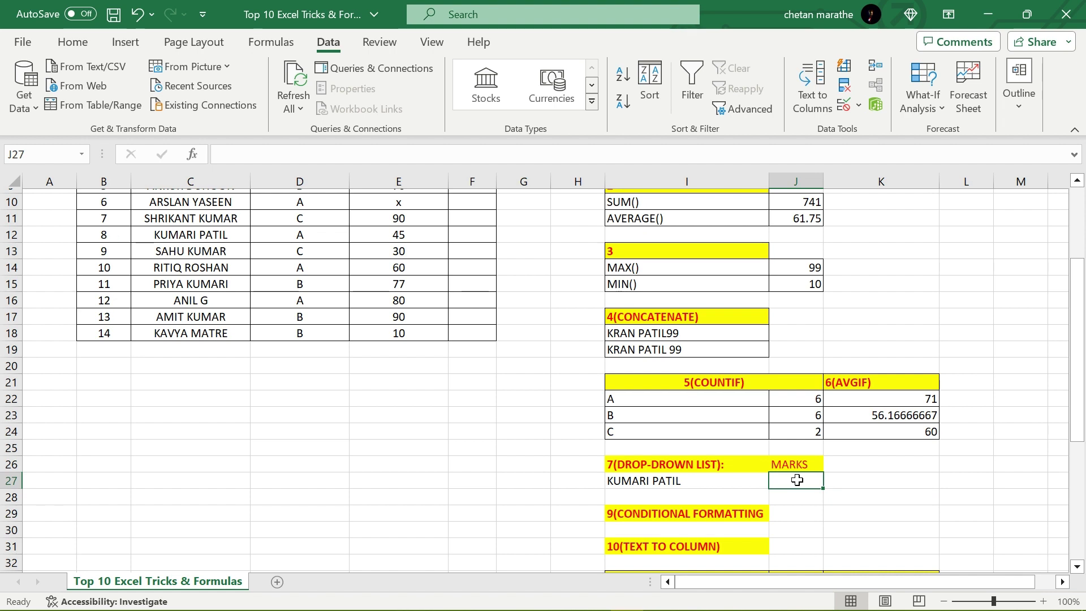
scroll(813, 431, down, 1)
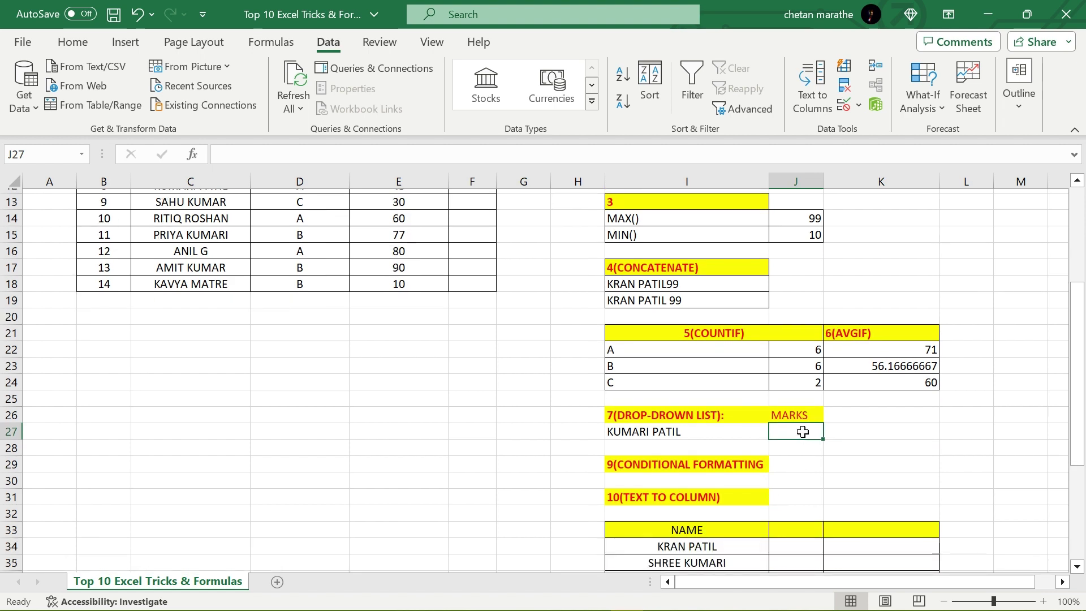
click(861, 431)
click(796, 436)
click(874, 441)
click(782, 430)
text(=)
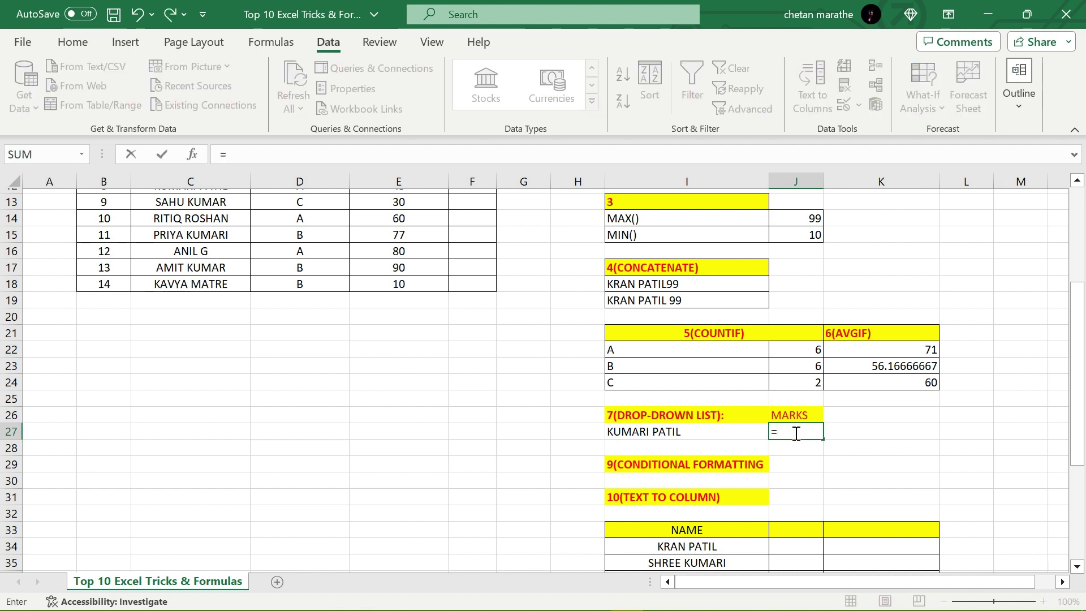
text(V)
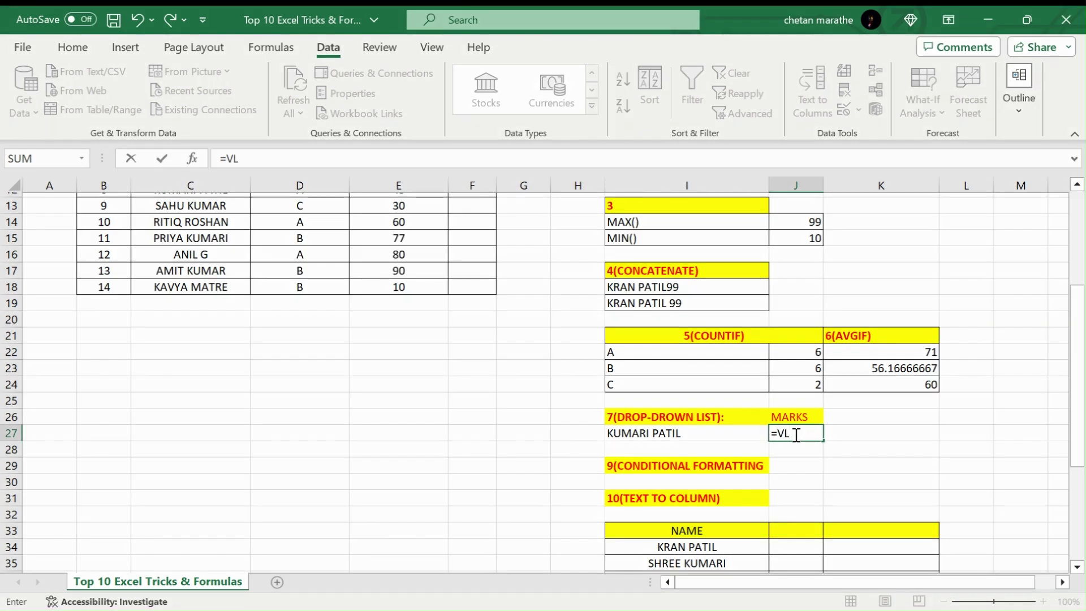
text(L)
key(Tab)
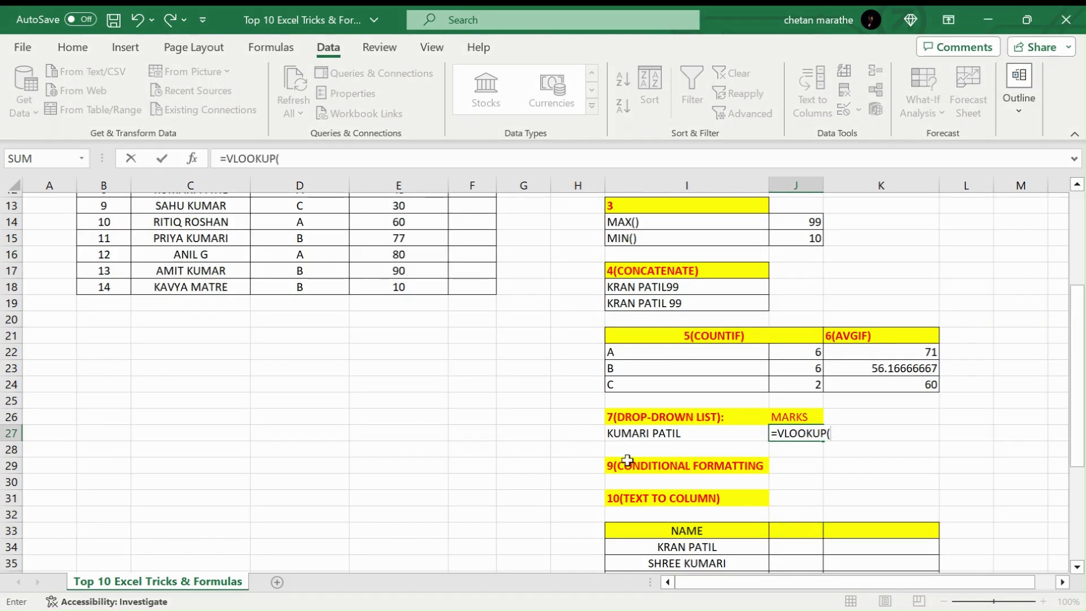
click(663, 432)
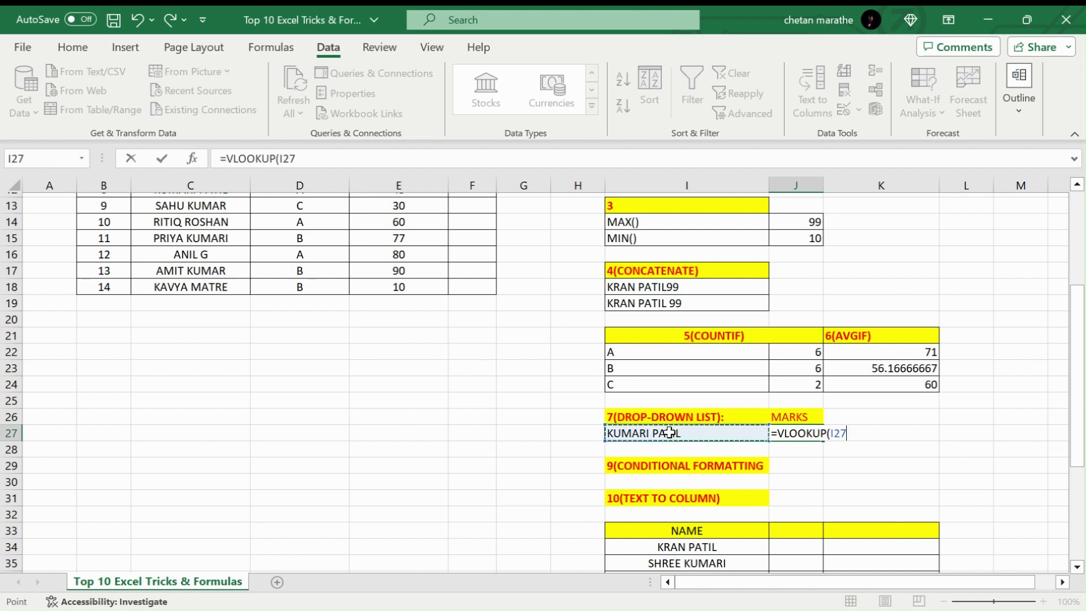
scroll(501, 449, up, 3)
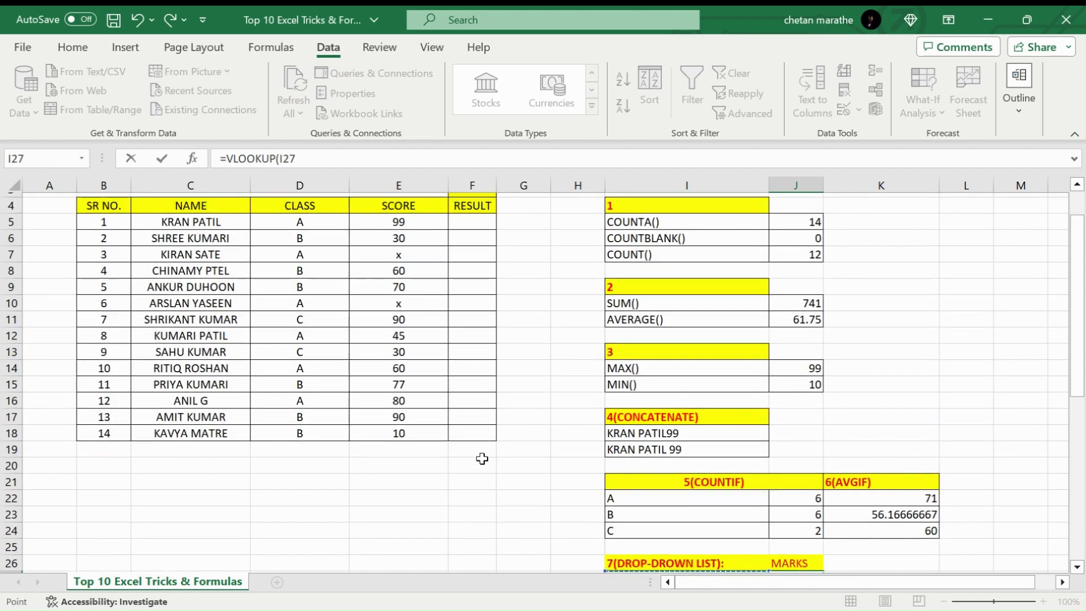
scroll(566, 461, down, 3)
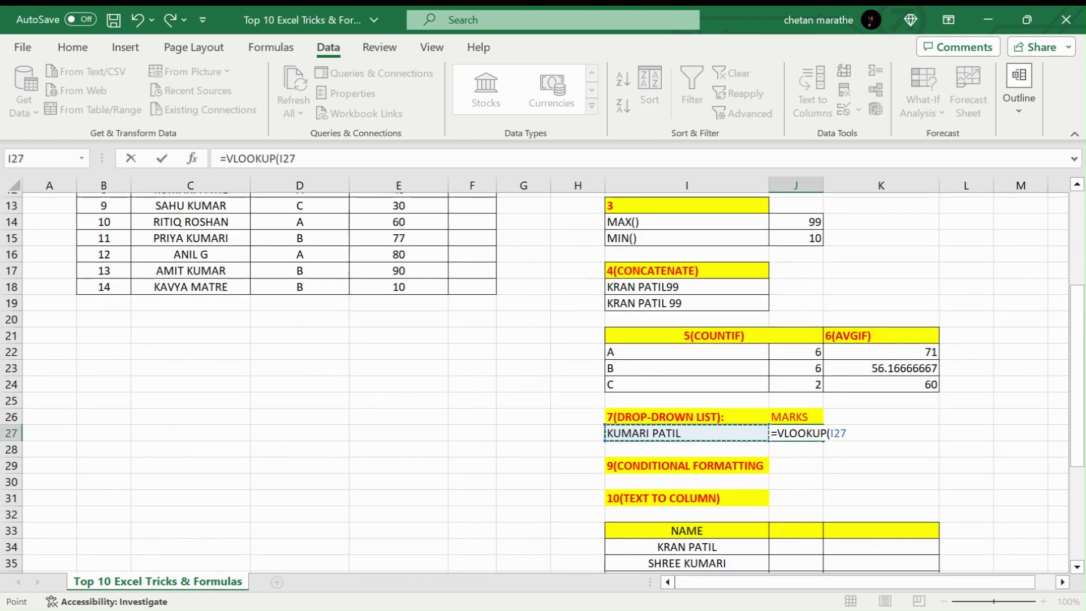
click(308, 158)
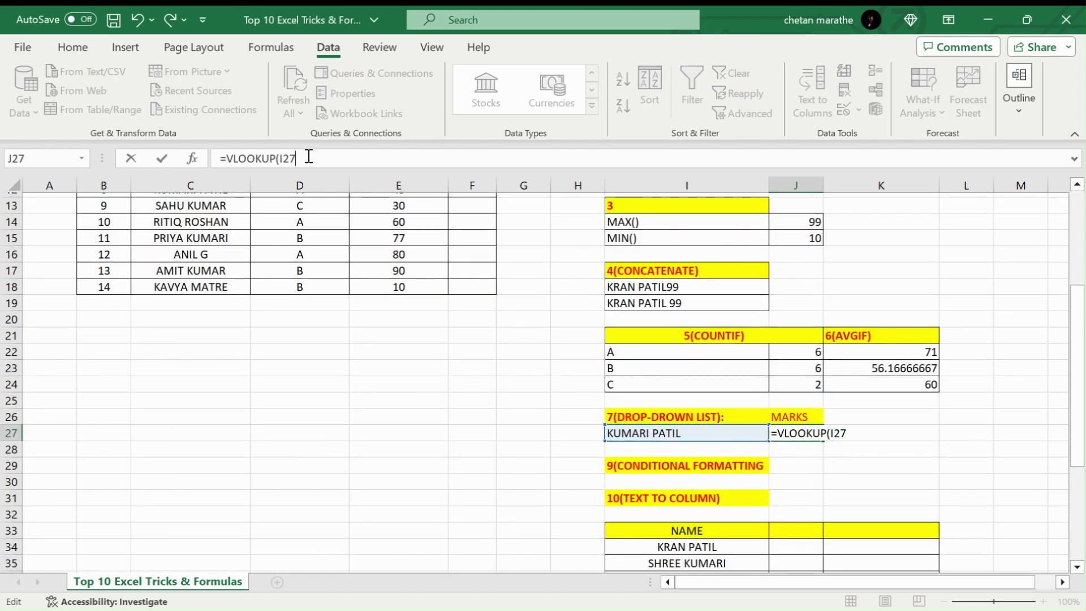
text(,)
Complete the J27 formula with table range C5:E18, column index 2 and FALSE for an exact match
scroll(244, 337, up, 4)
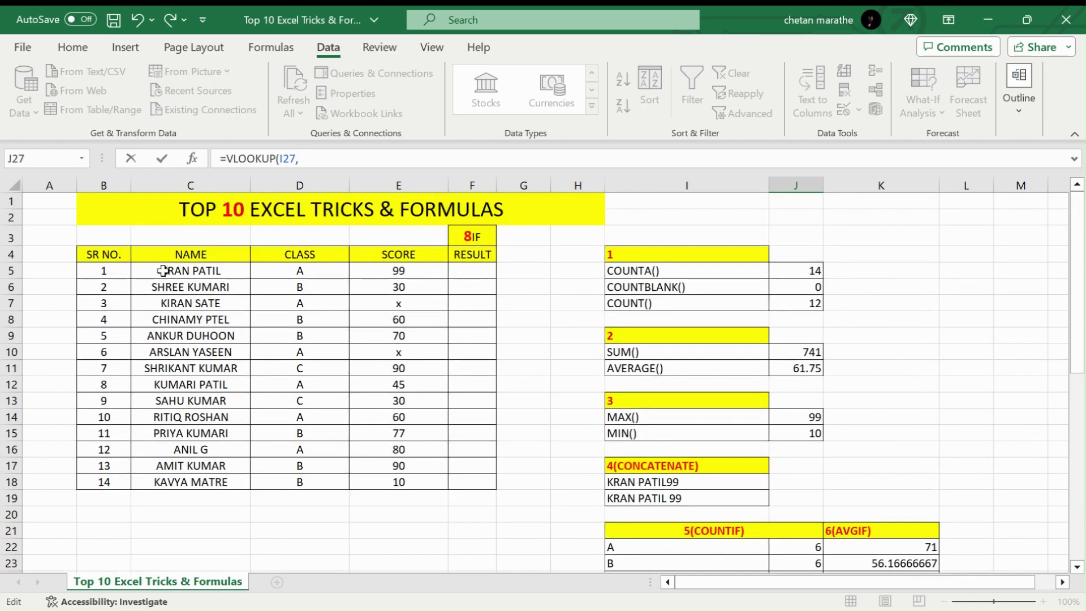
drag(164, 271, 410, 481)
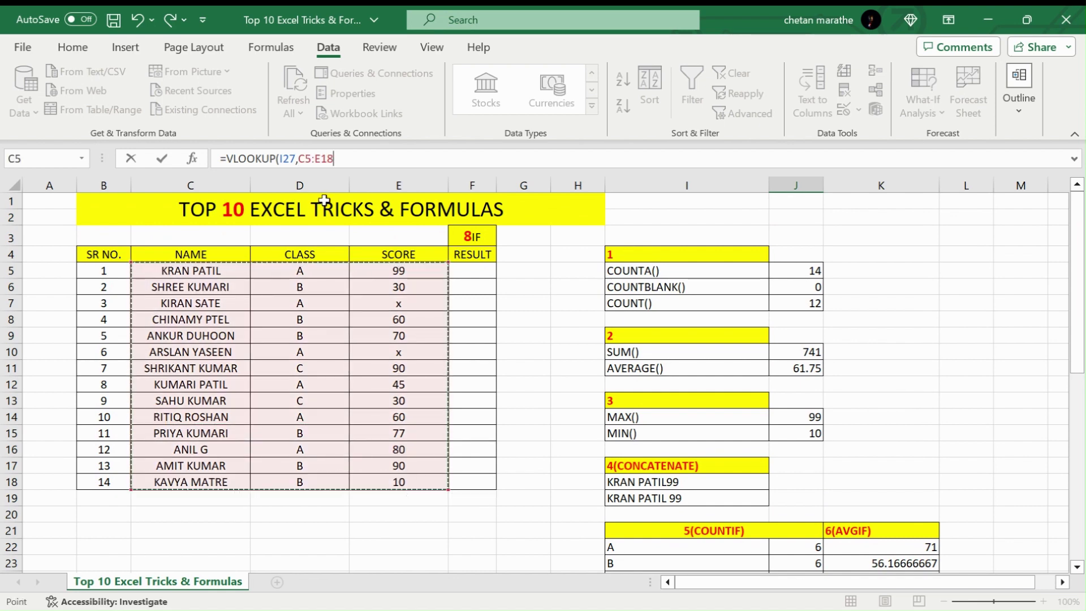
text(,2,)
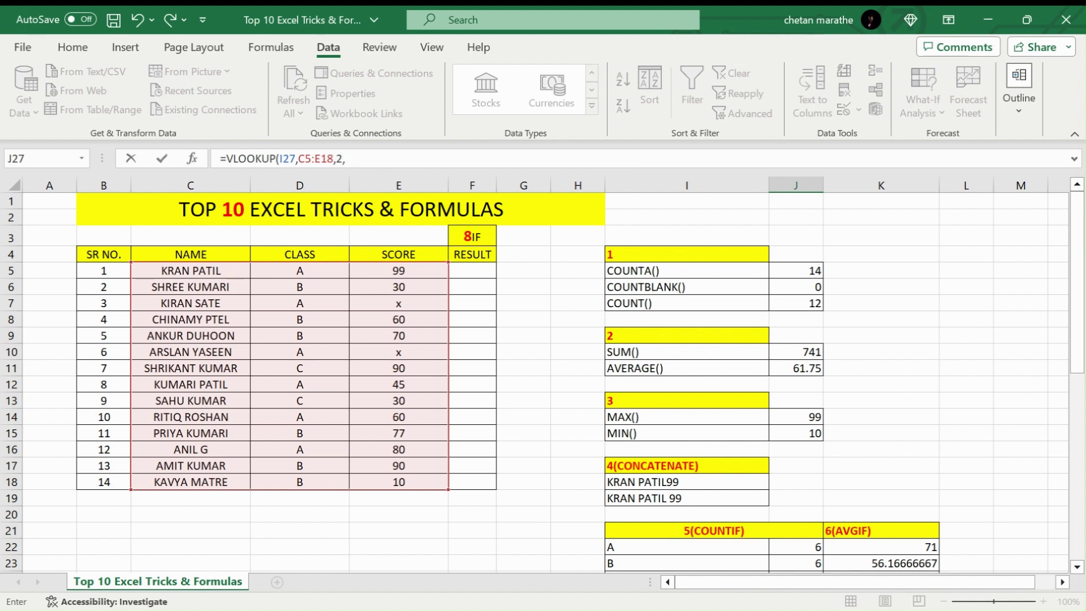
text(FALSE)
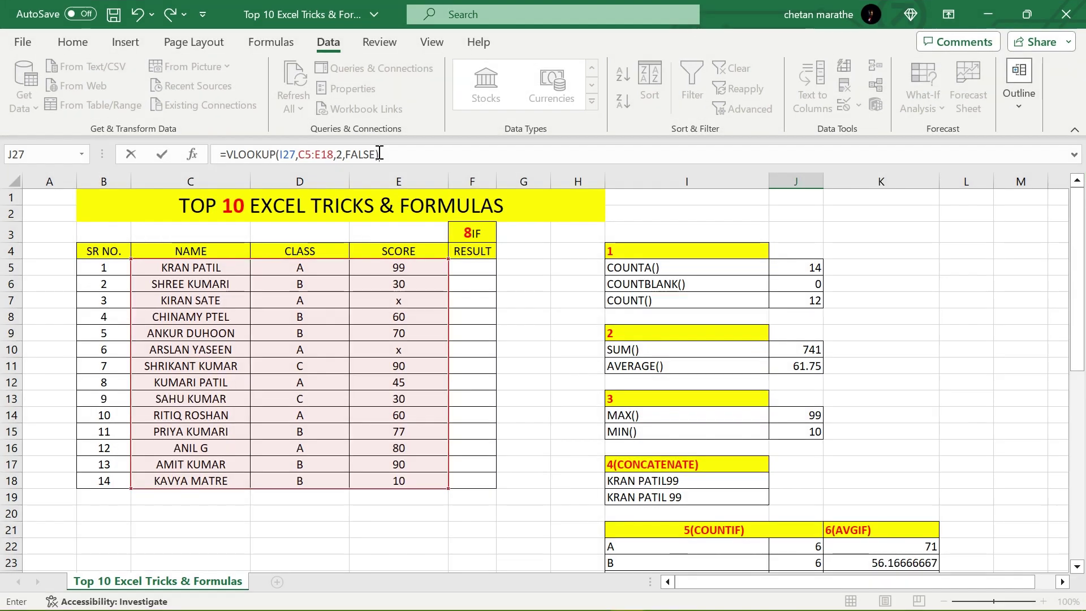
key(Return)
scroll(565, 290, down, 3)
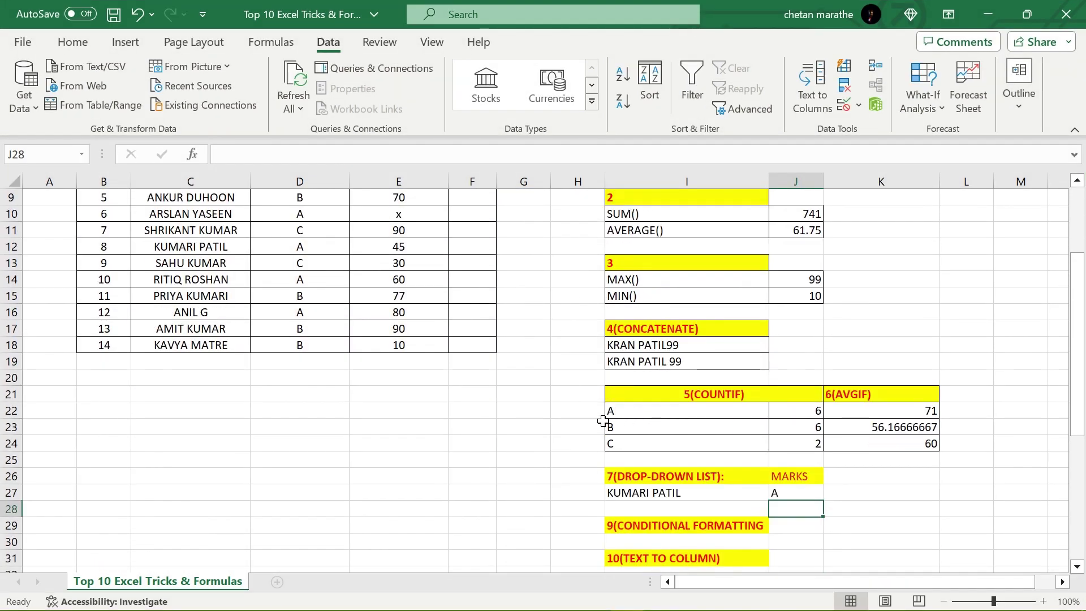
scroll(591, 427, down, 1)
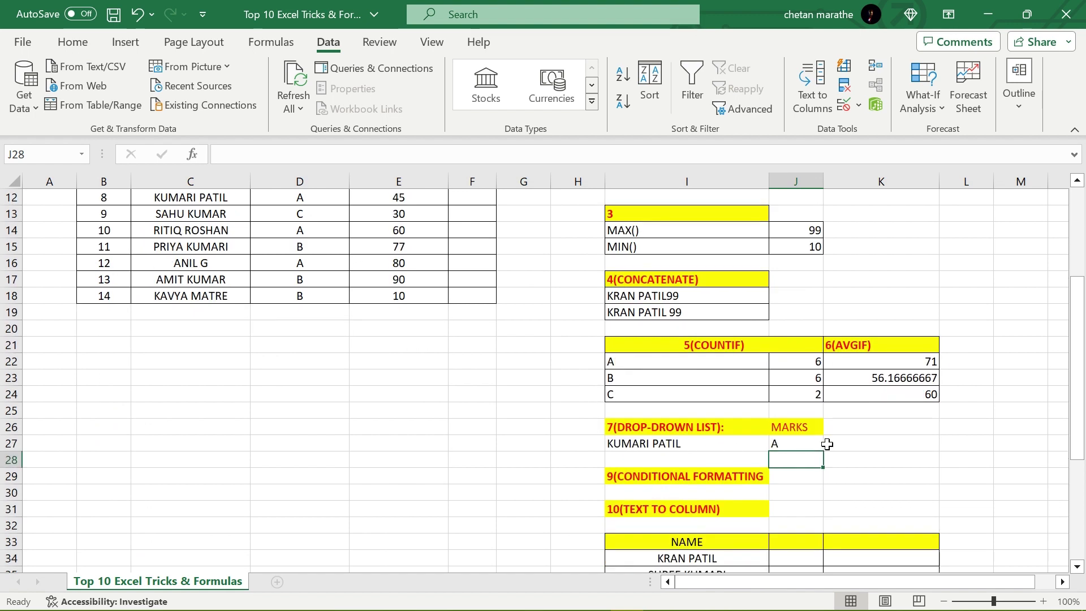
Change the column index of the VLOOKUP in J27 to 3 so it returns the score
click(685, 443)
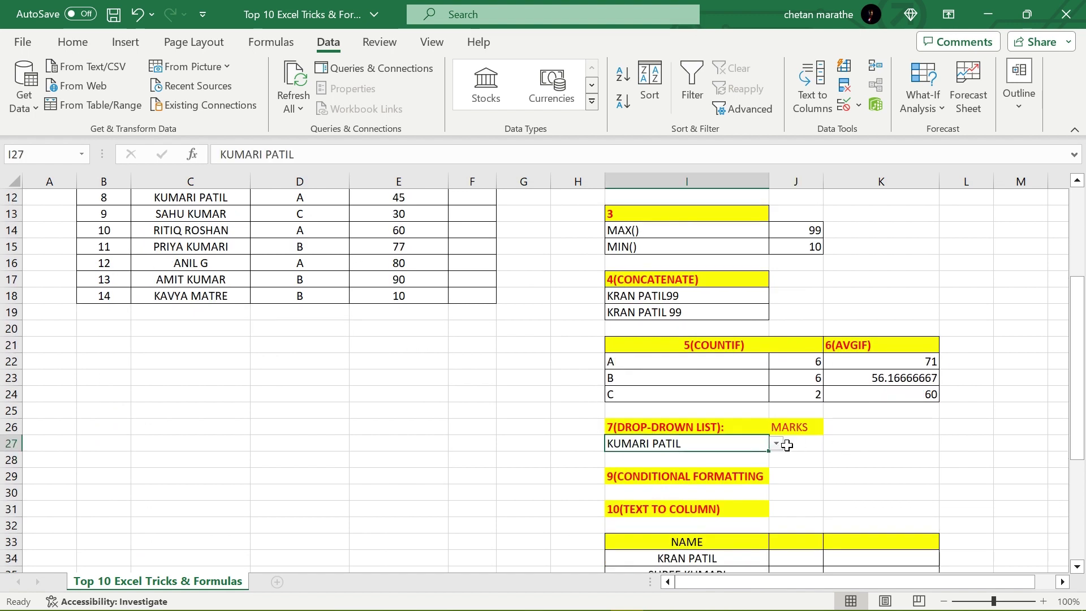
click(848, 446)
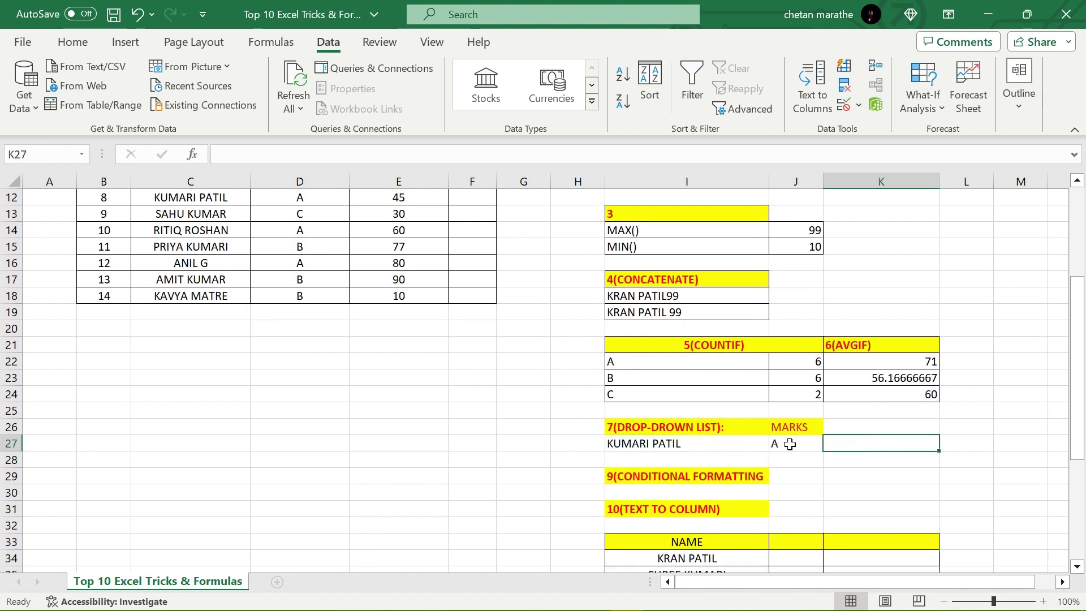
click(791, 443)
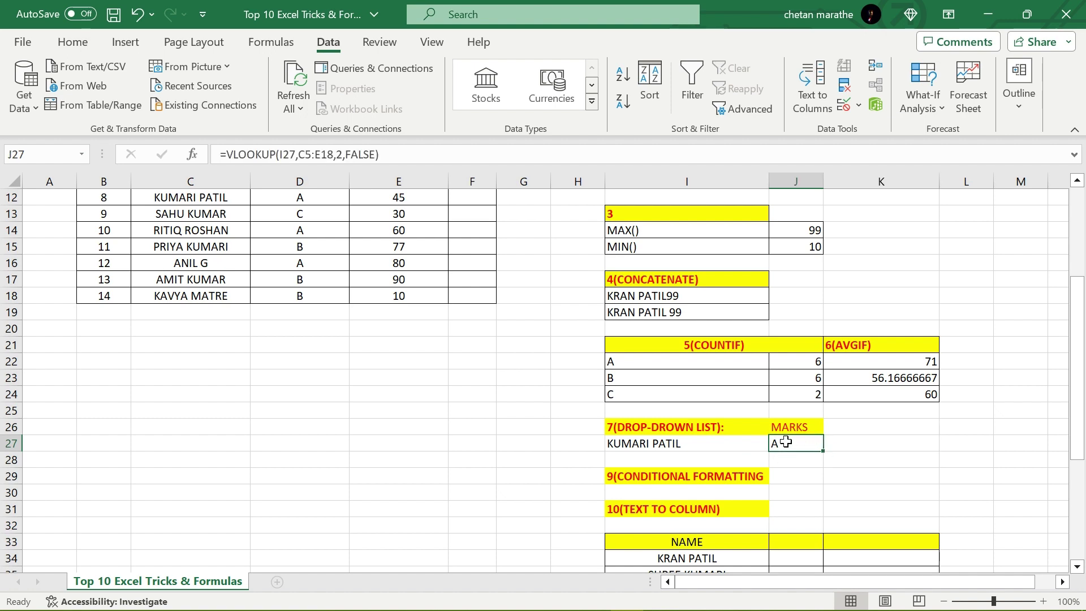
double_click(779, 450)
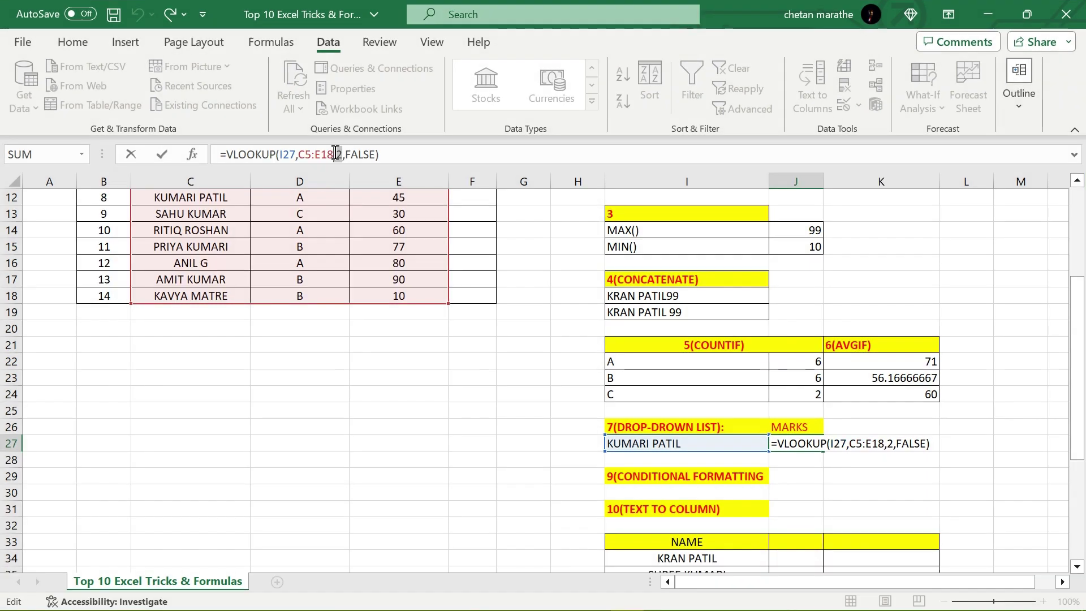
double_click(340, 158)
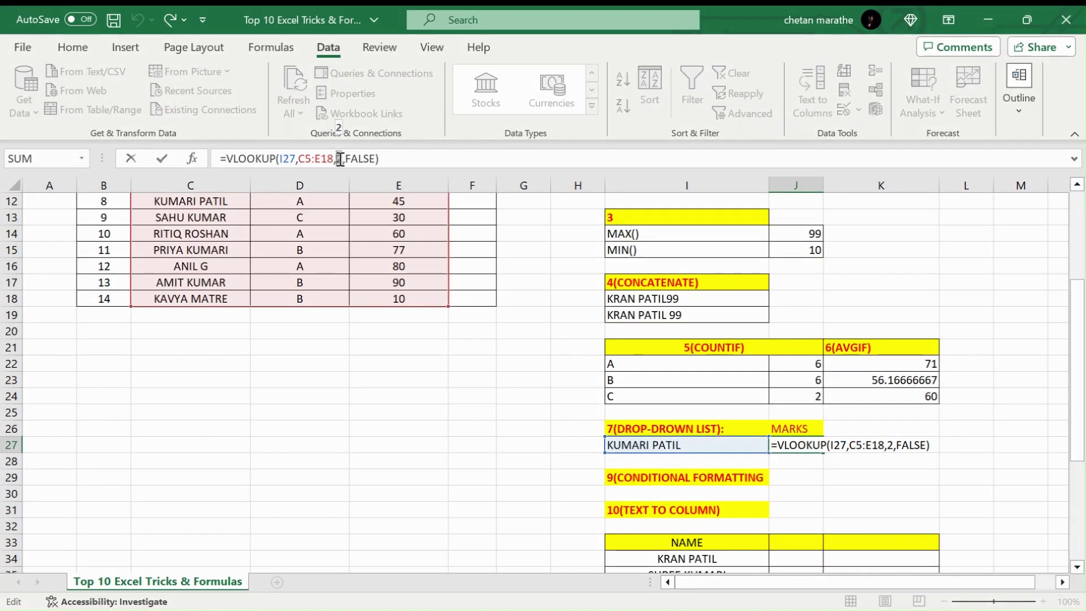
text(3)
key(Return)
click(889, 461)
click(671, 444)
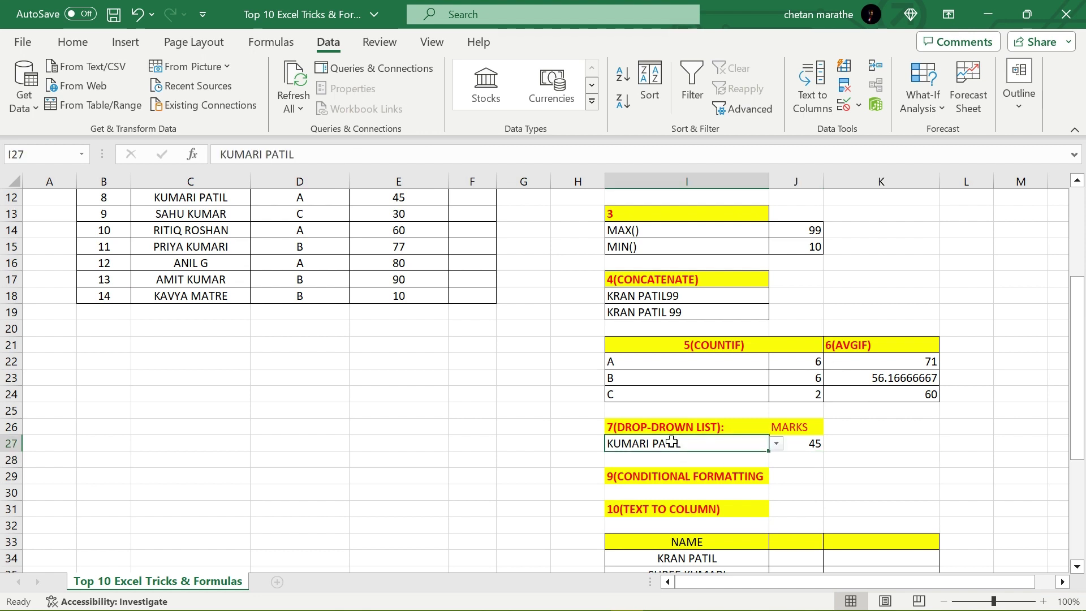
click(806, 447)
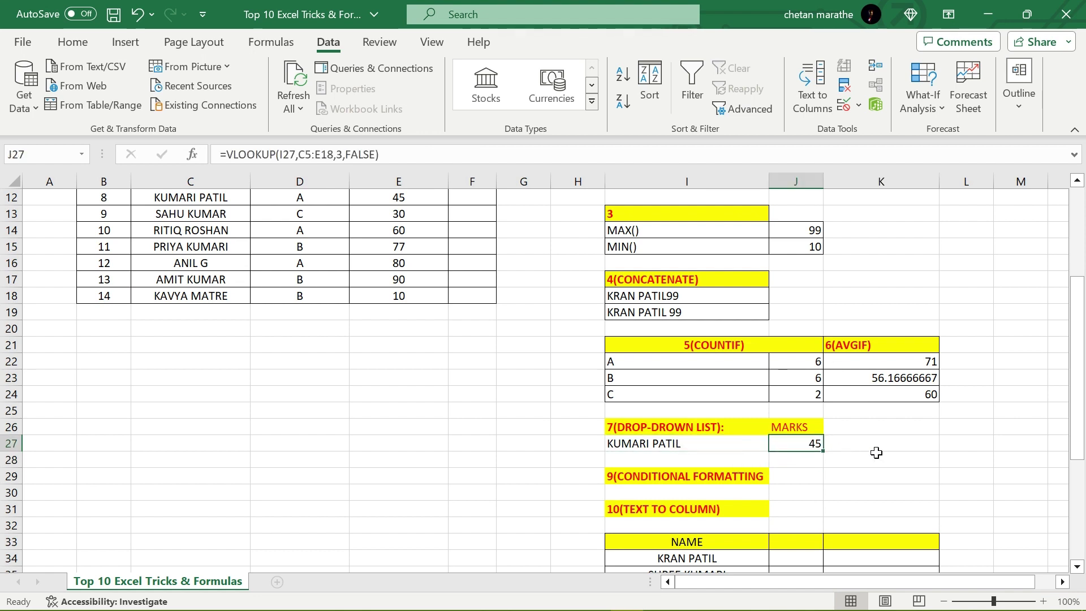
Choose two other students in turn from the I27 drop-down list to test the marks lookup
click(876, 453)
scroll(790, 458, down, 1)
click(850, 443)
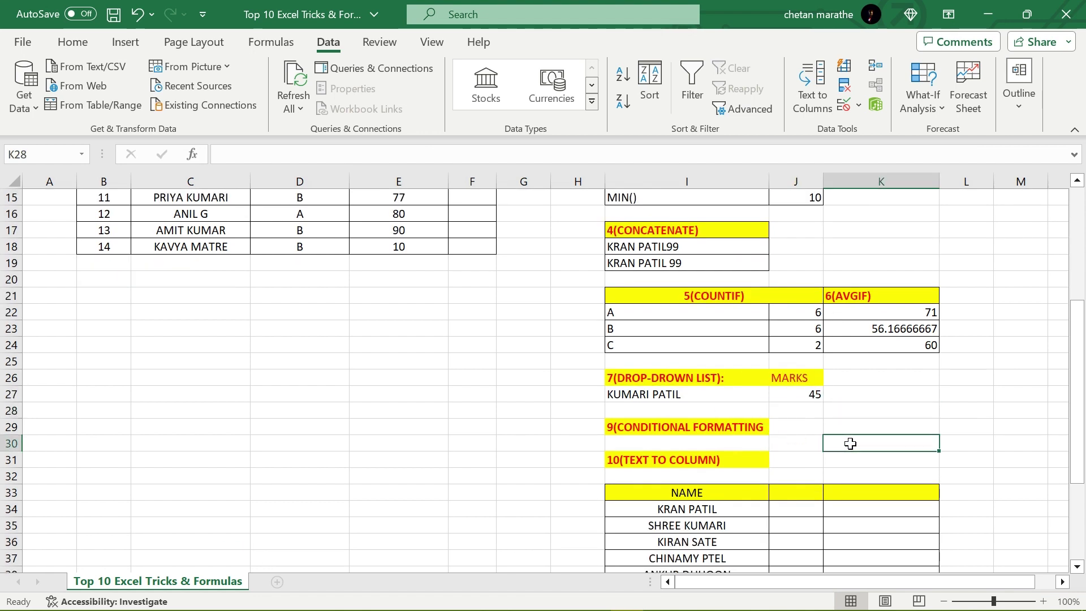
scroll(636, 448, up, 5)
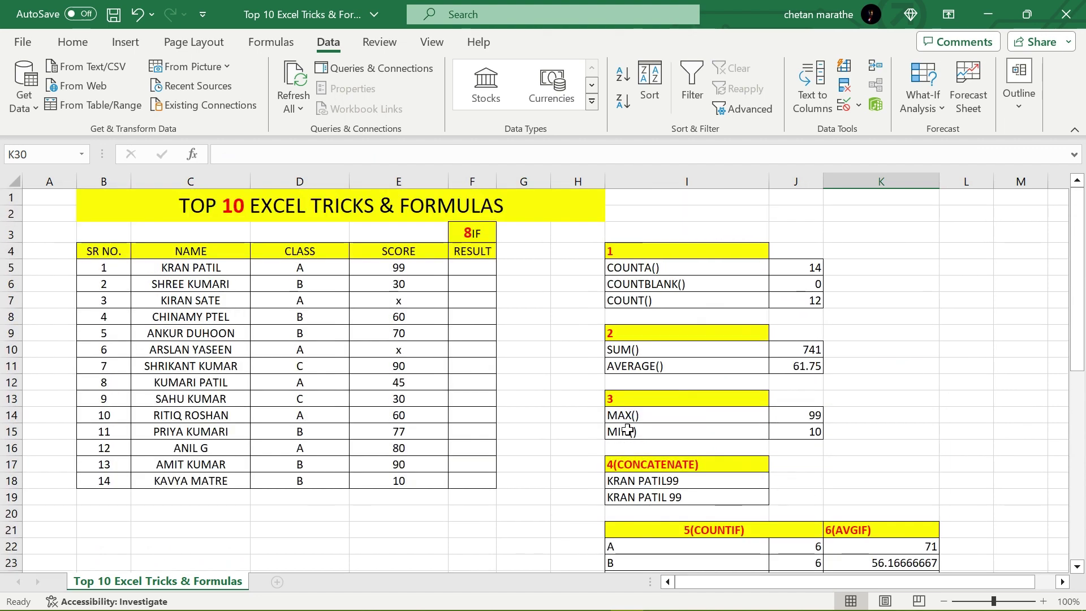
scroll(627, 431, down, 4)
click(695, 431)
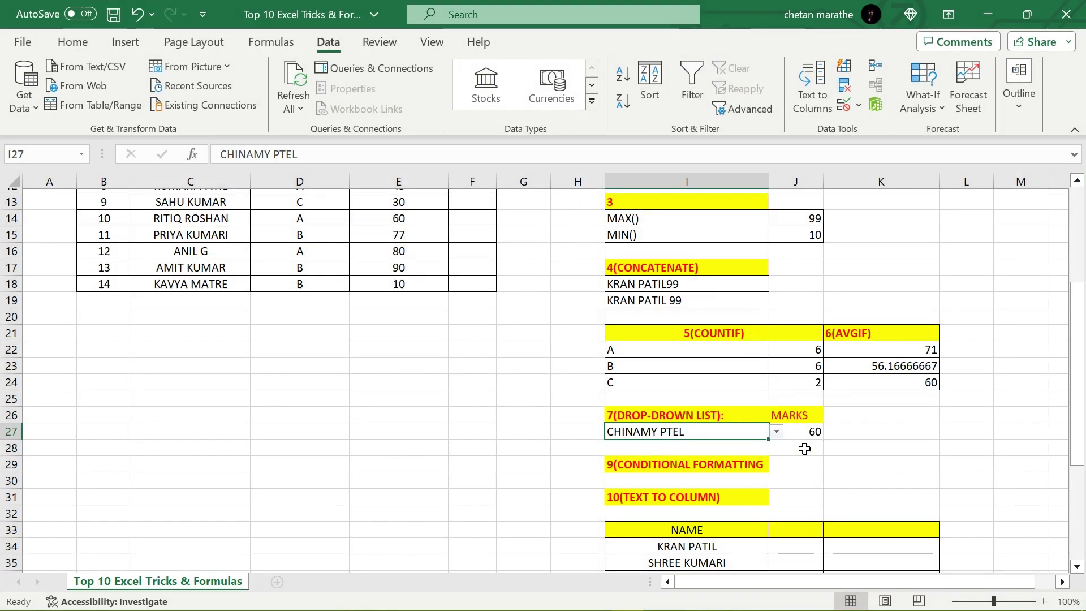
click(804, 448)
click(762, 431)
click(813, 433)
click(761, 429)
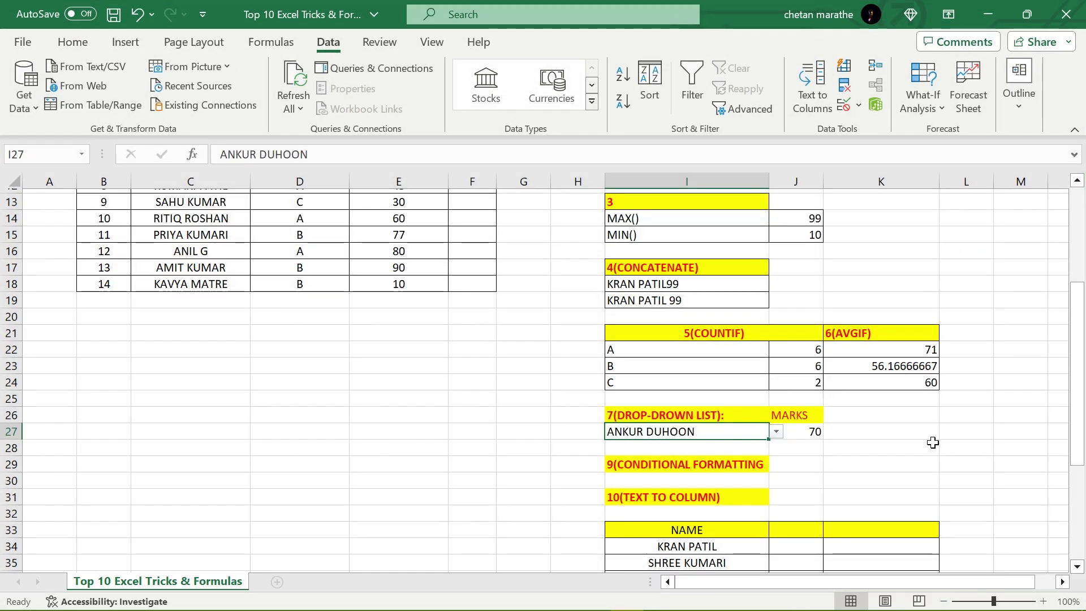
click(932, 443)
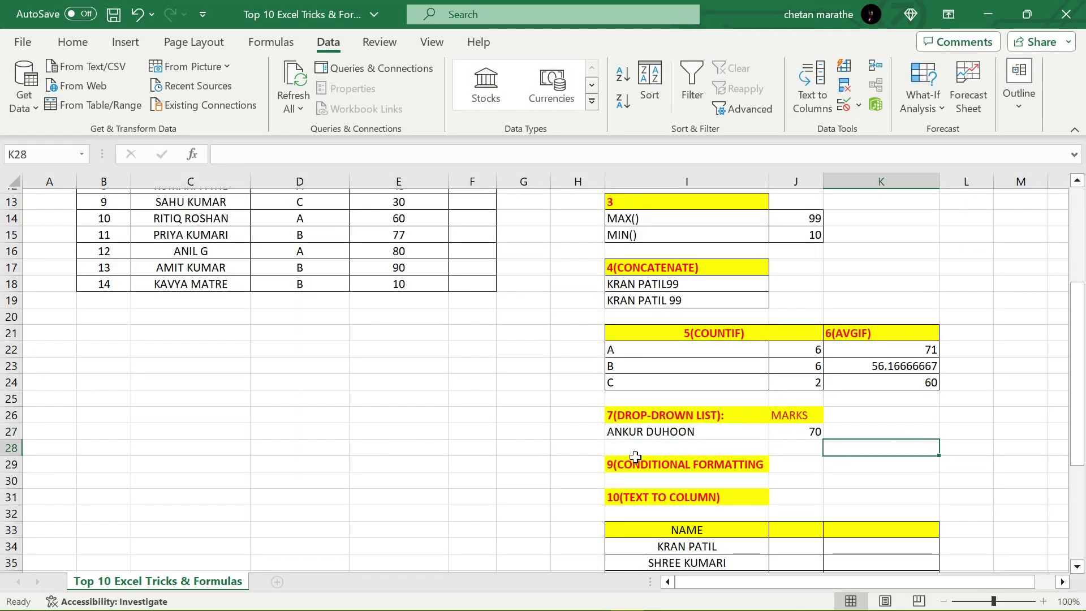
Apply a Greater Than conditional formatting rule with green fill and dark green text to the scores in E5:E18
scroll(659, 459, down, 1)
scroll(622, 425, down, 1)
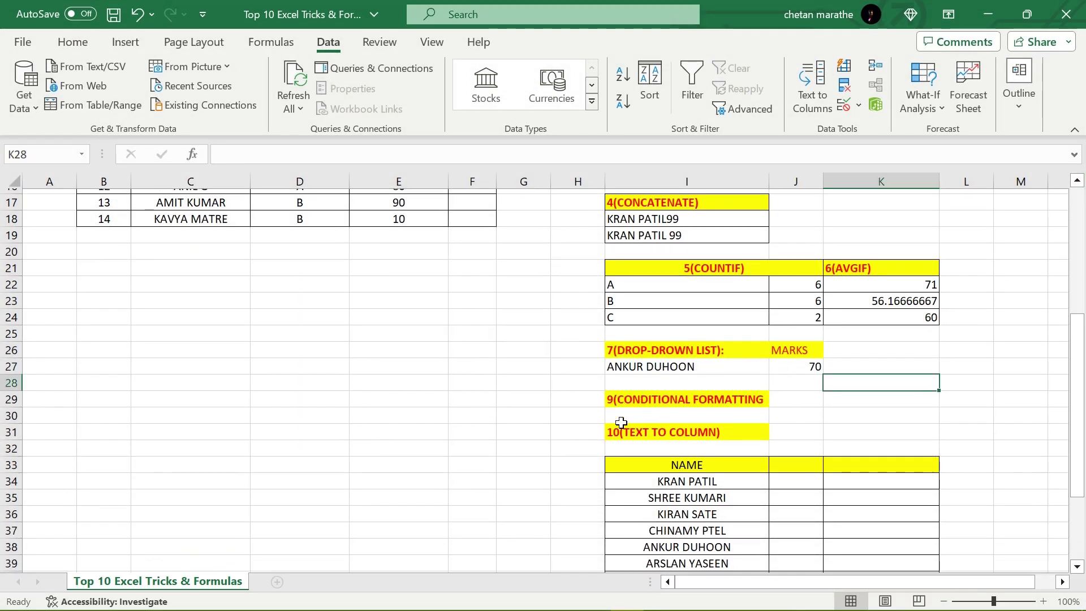
scroll(566, 422, up, 6)
click(527, 319)
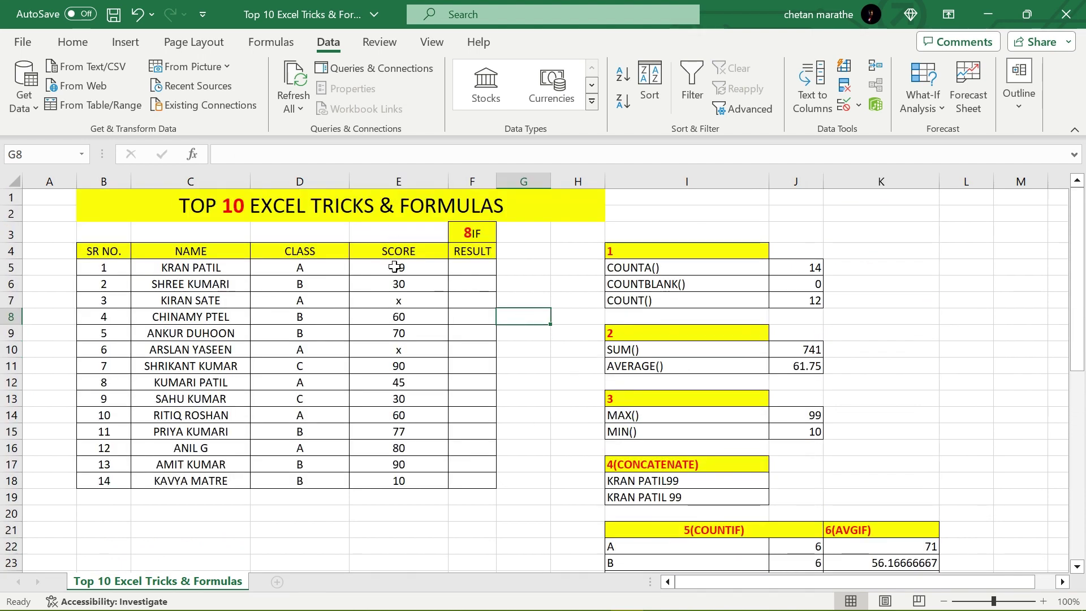
drag(395, 267, 371, 482)
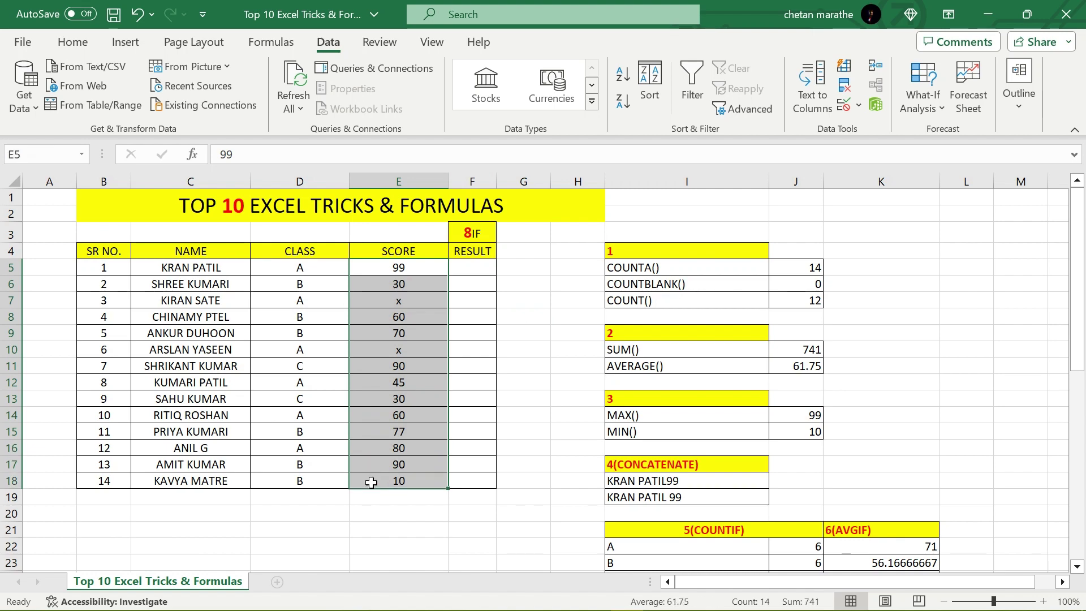
click(75, 43)
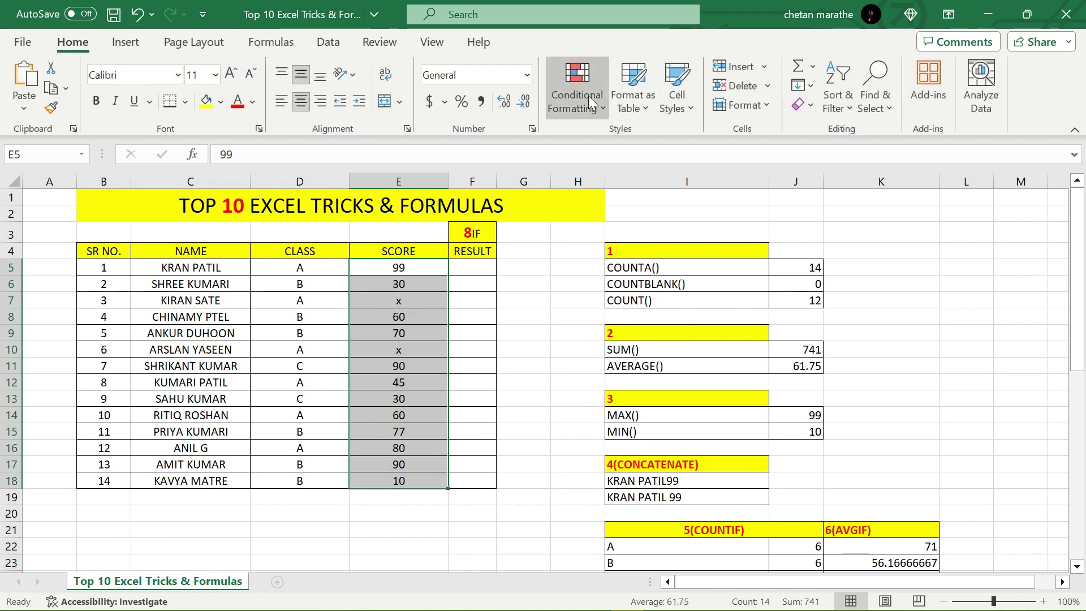
click(600, 110)
mouse_move(628, 138)
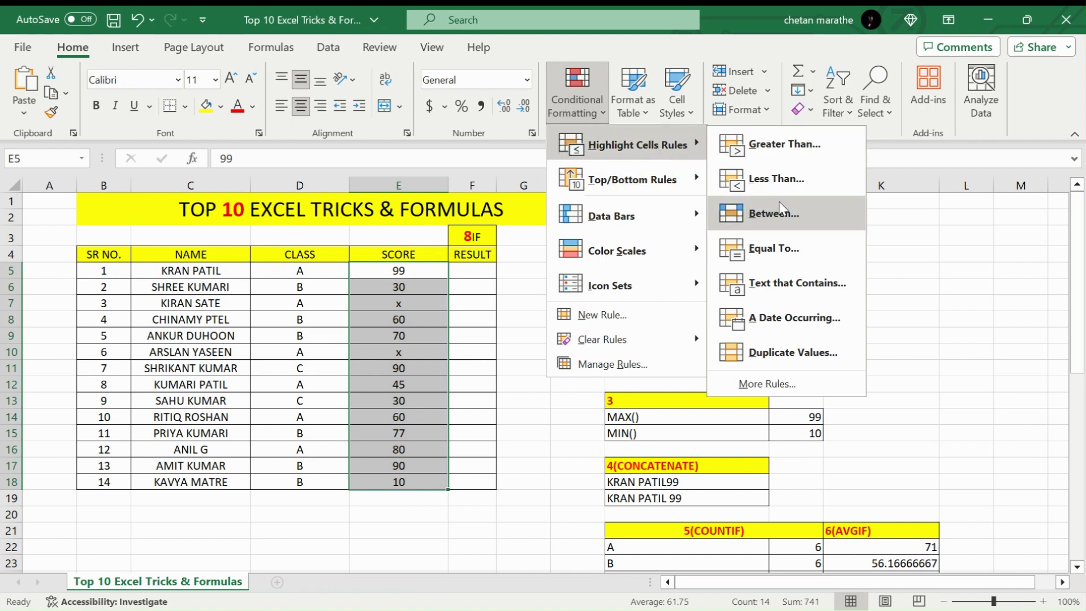
click(816, 152)
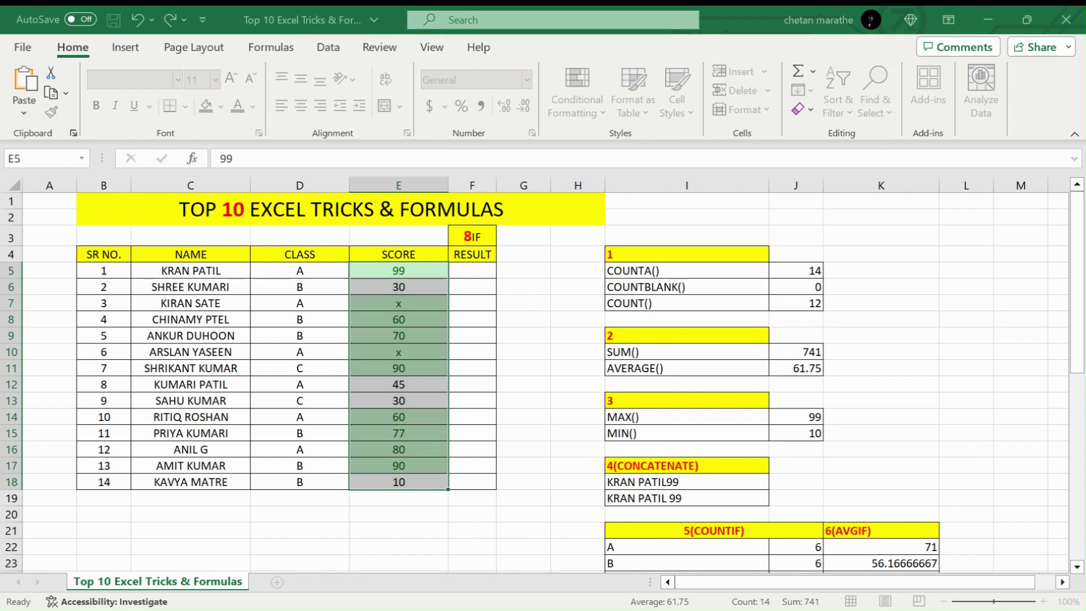
click(926, 329)
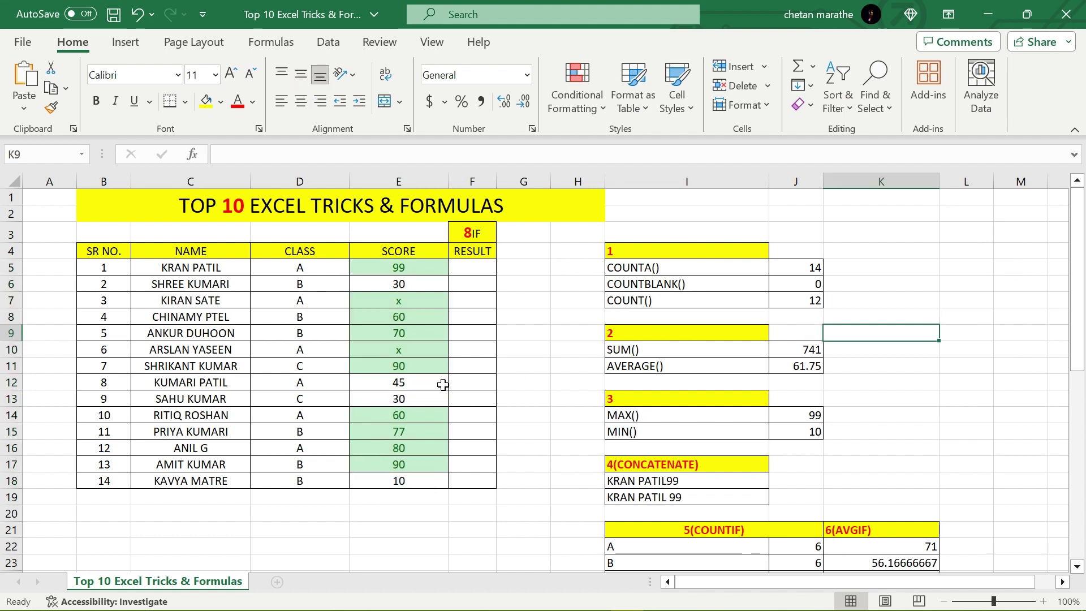
Clear the x entry from score cell E7
click(406, 302)
key(Delete)
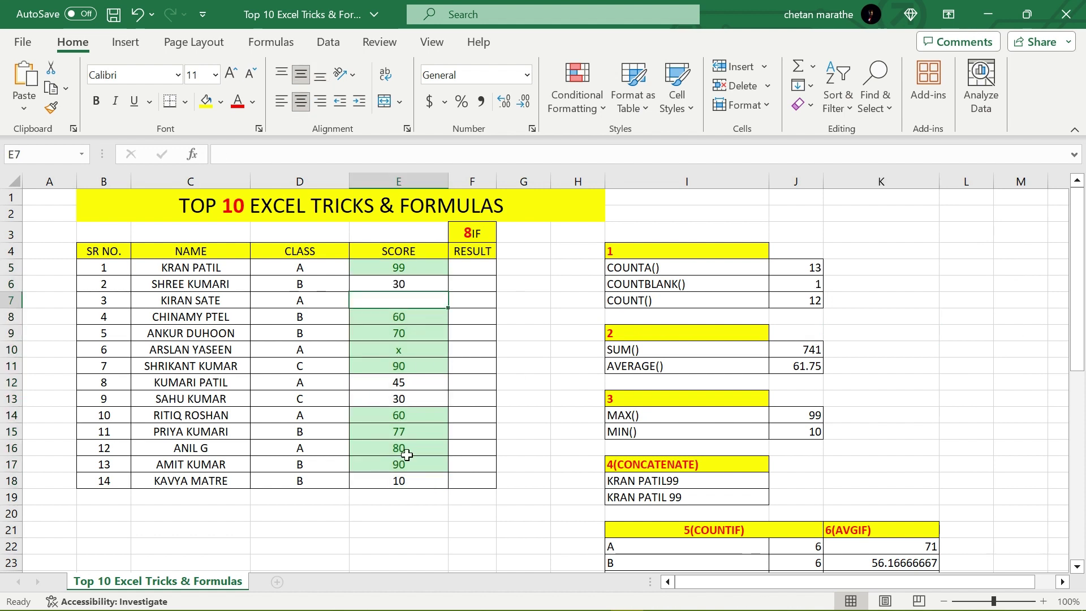
Replace the x in score cell E10 with 30 and enter 45 in the empty score cell E7
click(407, 346)
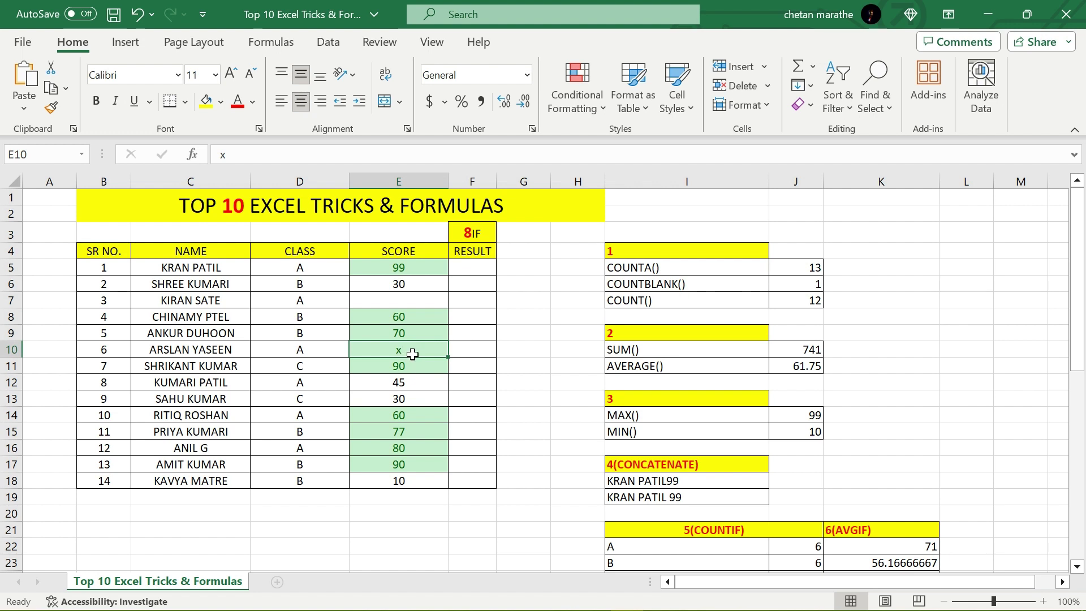
key(Delete)
click(404, 295)
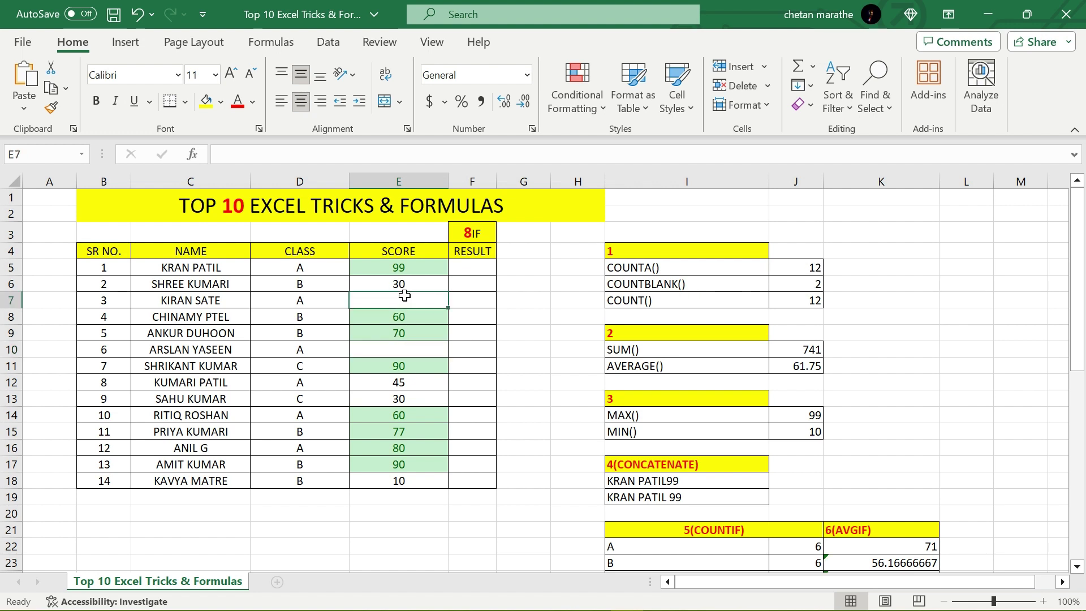
text(45)
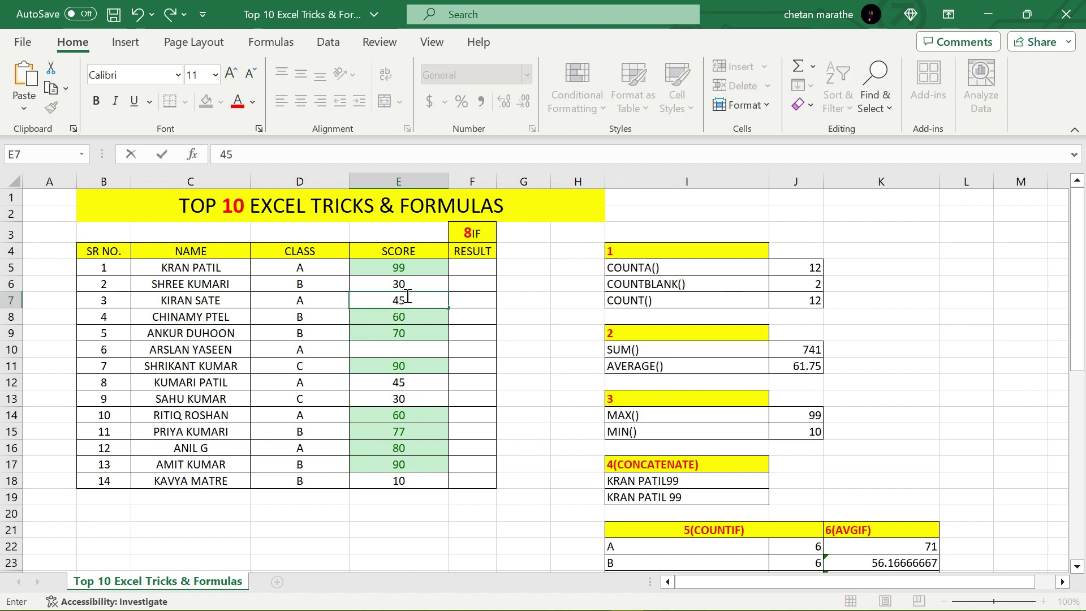
click(403, 346)
text(30)
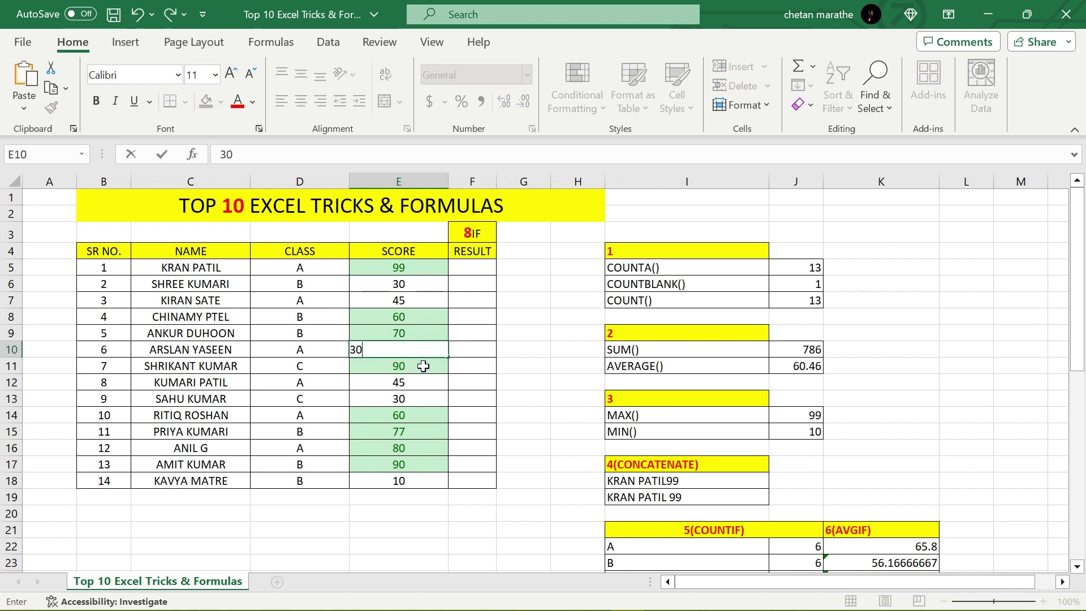
click(423, 540)
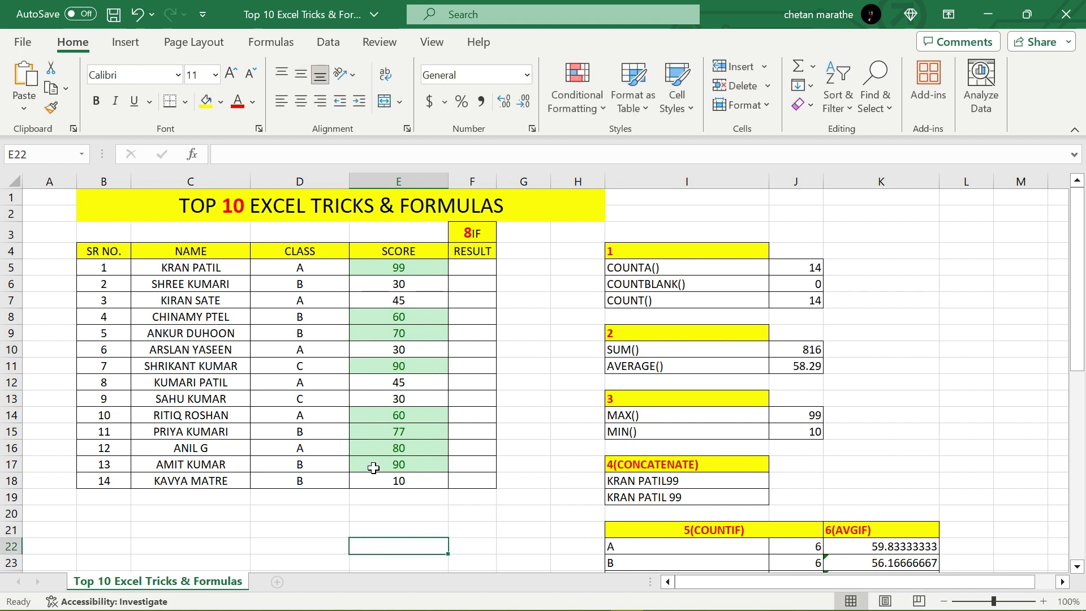
click(546, 346)
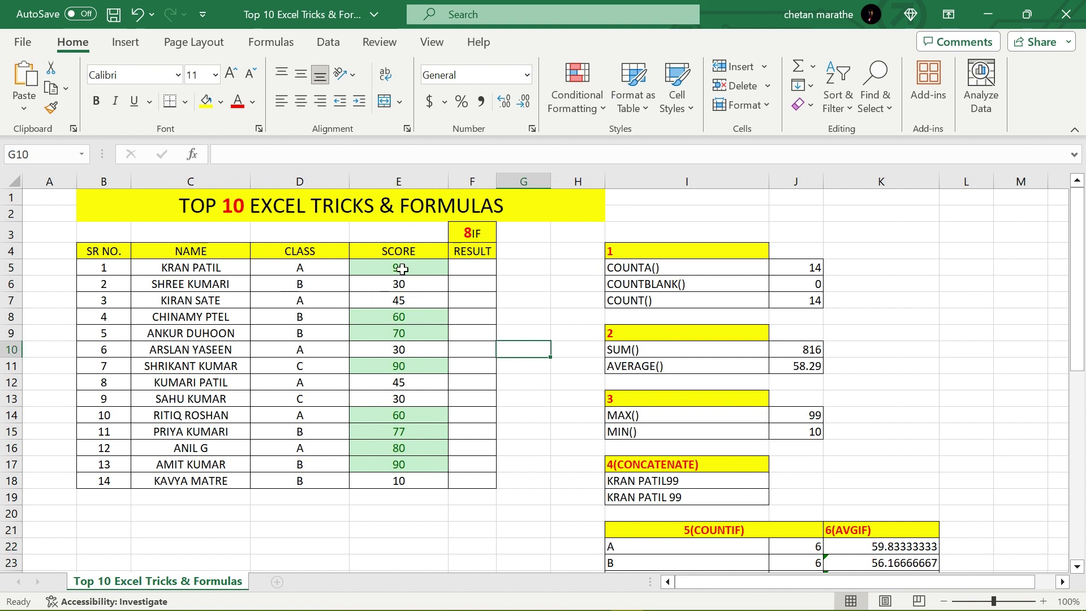
Examine which scores in E5:E18 are highlighted green by the Greater Than rule
drag(402, 267, 407, 480)
click(398, 530)
click(404, 268)
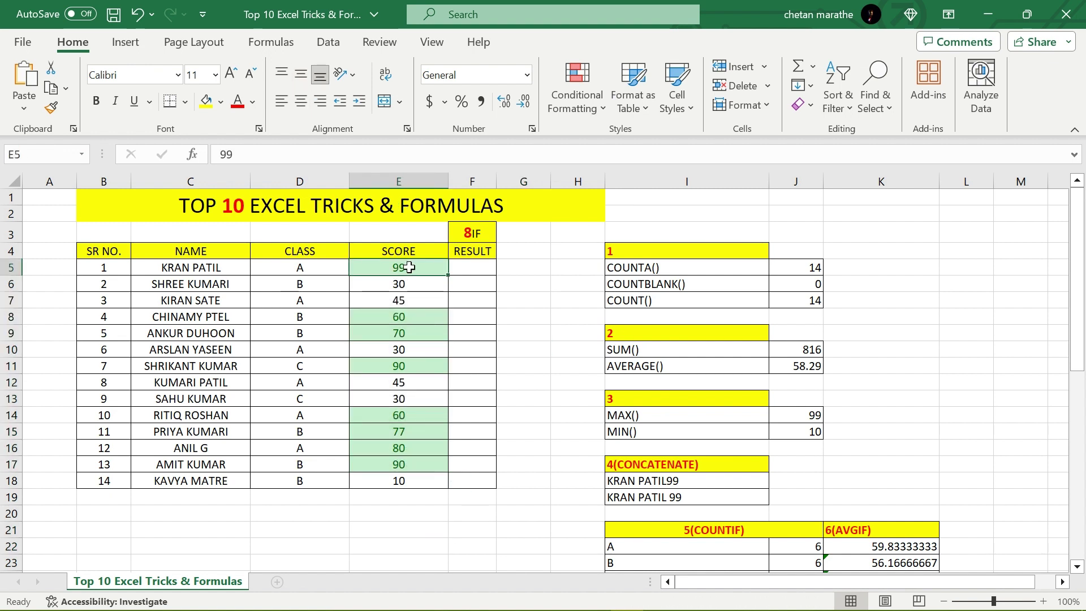
click(411, 316)
click(411, 333)
click(413, 366)
click(412, 416)
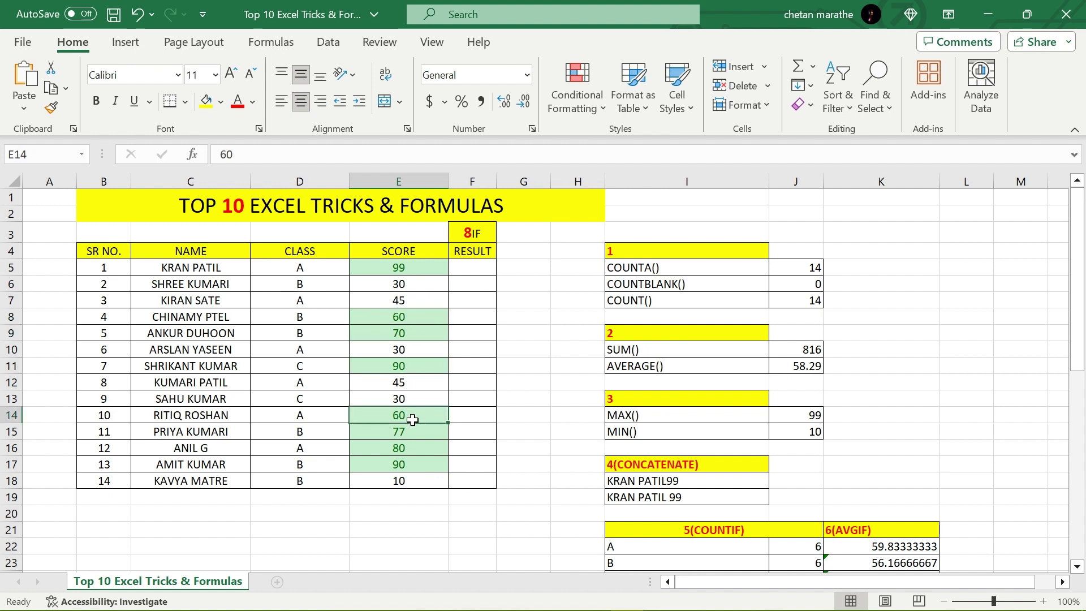
click(413, 431)
click(420, 449)
click(420, 464)
click(417, 498)
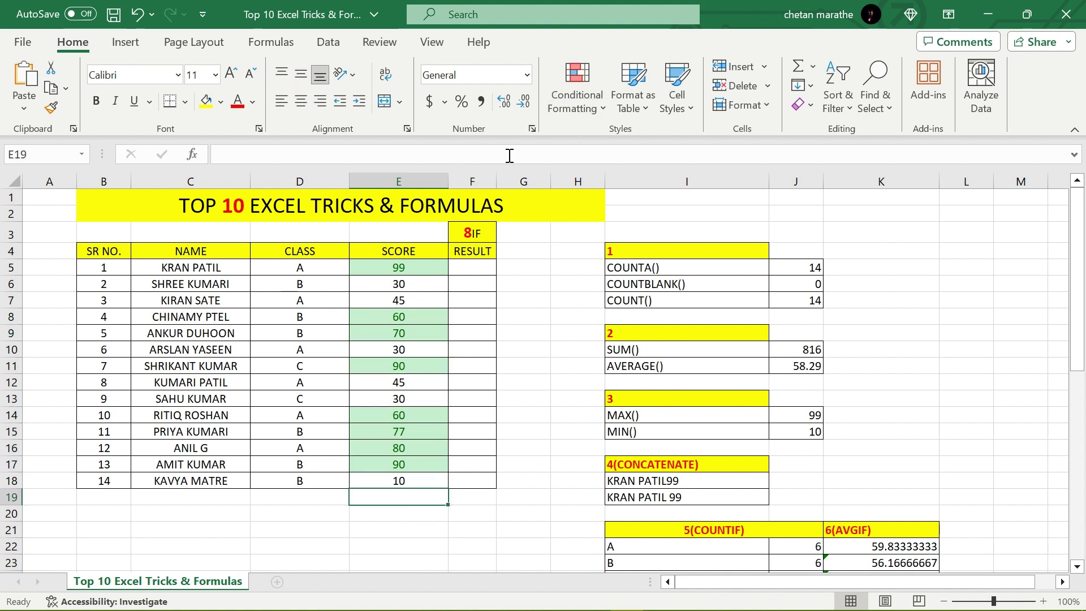
click(583, 106)
mouse_move(663, 144)
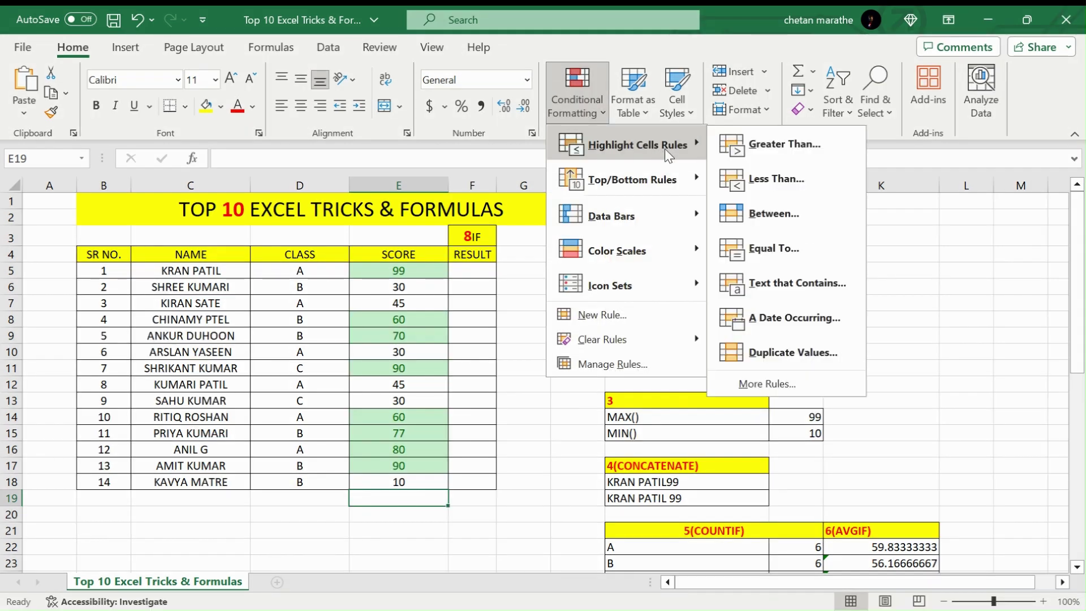
click(788, 180)
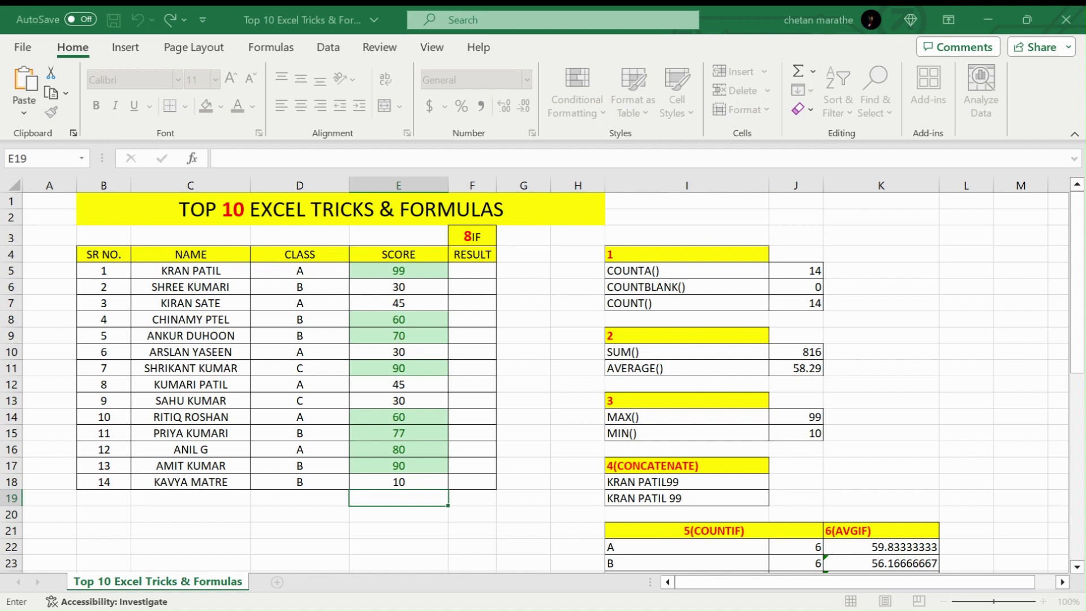
text(50)
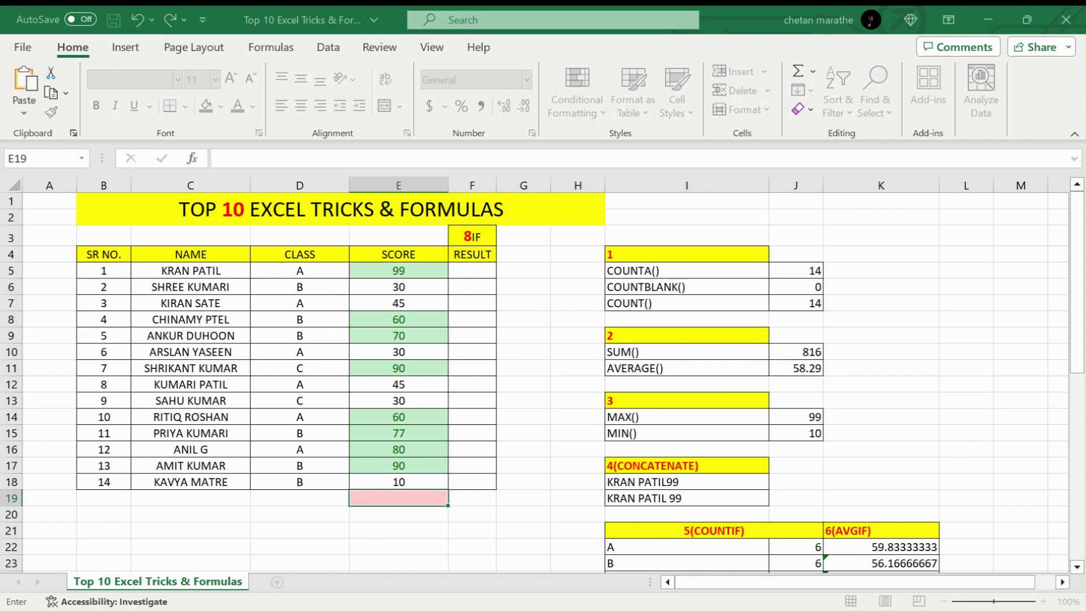
key(Escape)
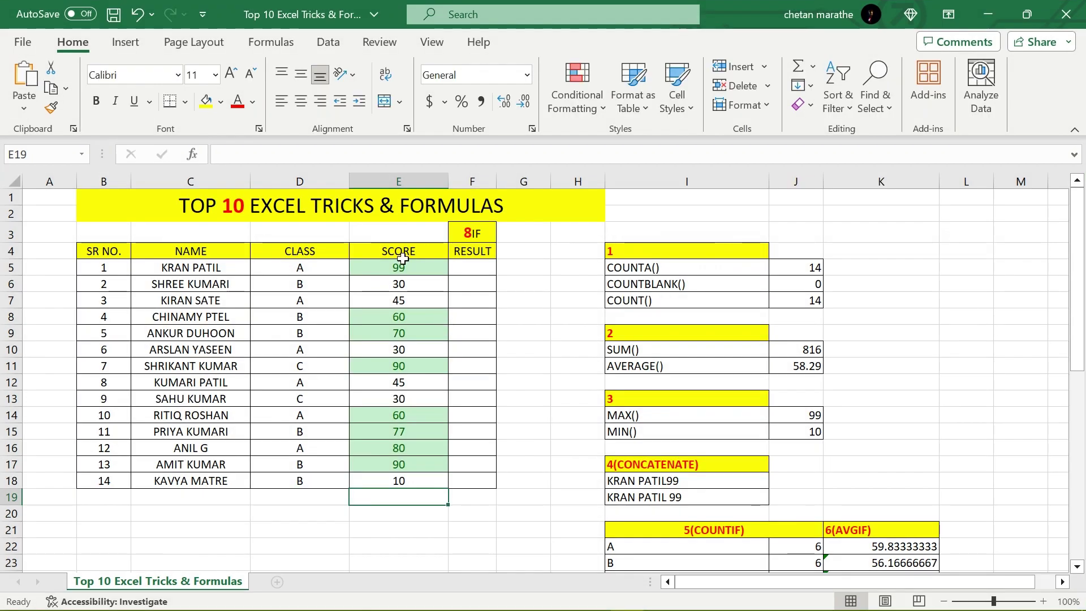
Apply a Less Than conditional formatting rule with light red fill and dark red text to the scores in E5:E18
drag(401, 261, 402, 481)
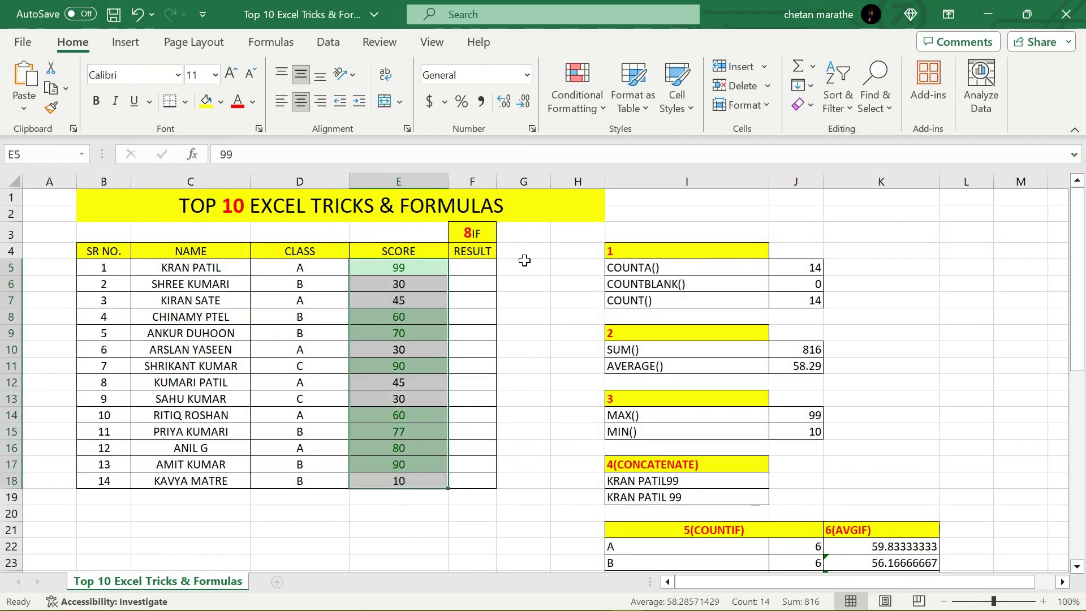
click(581, 103)
mouse_move(660, 146)
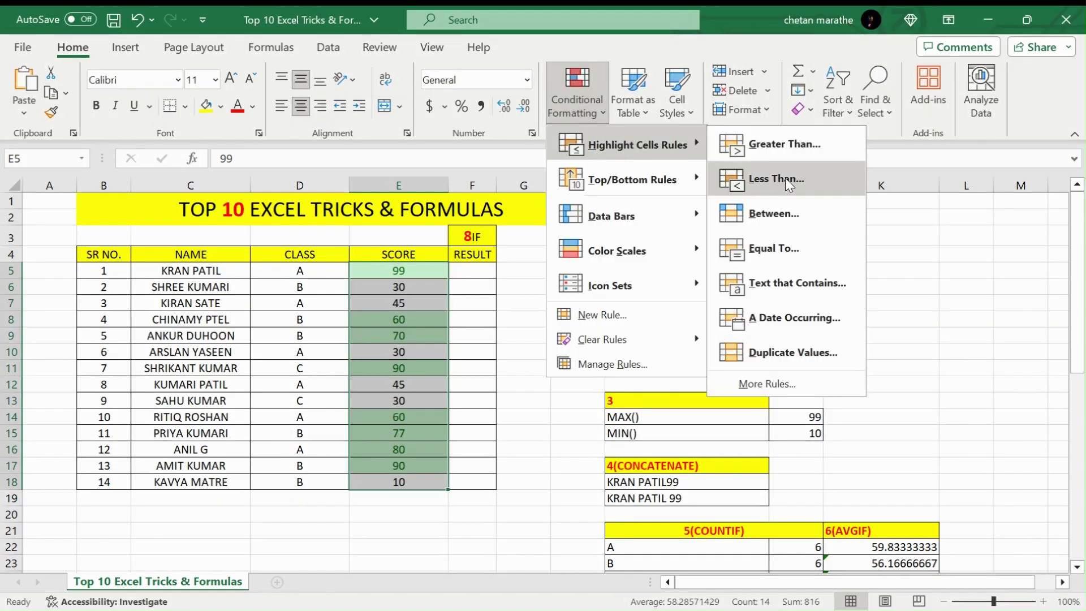
click(810, 178)
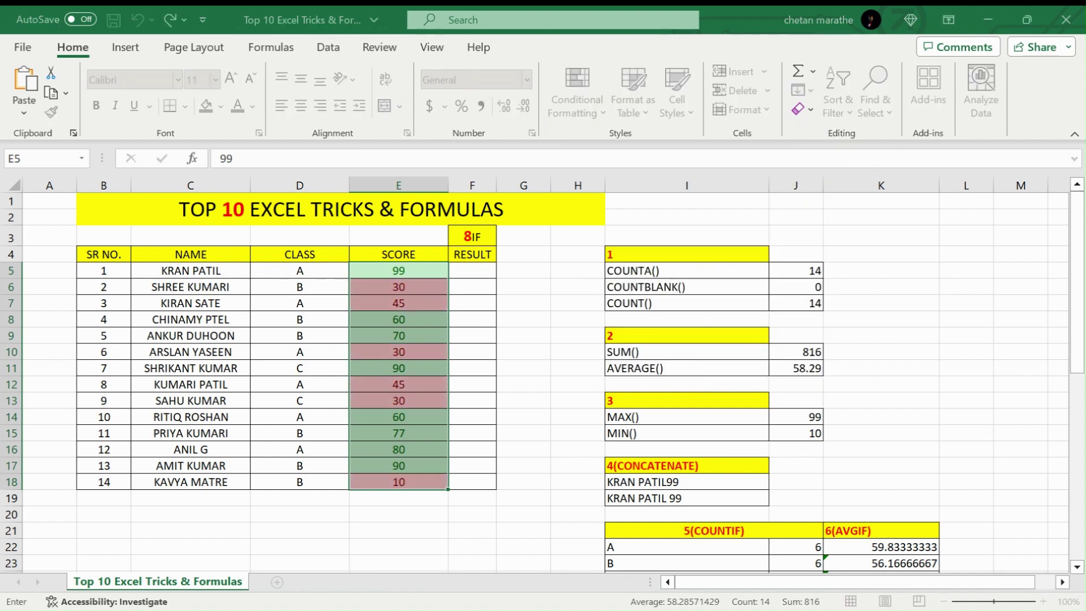
text(35)
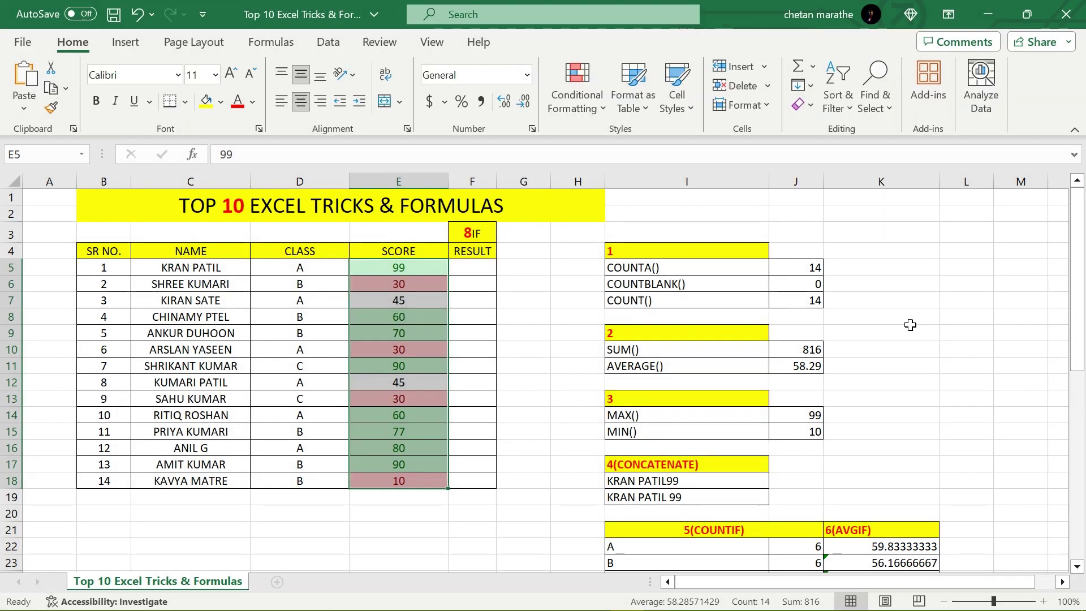
click(557, 365)
Change the scores in E7 and E12 to 44
click(403, 301)
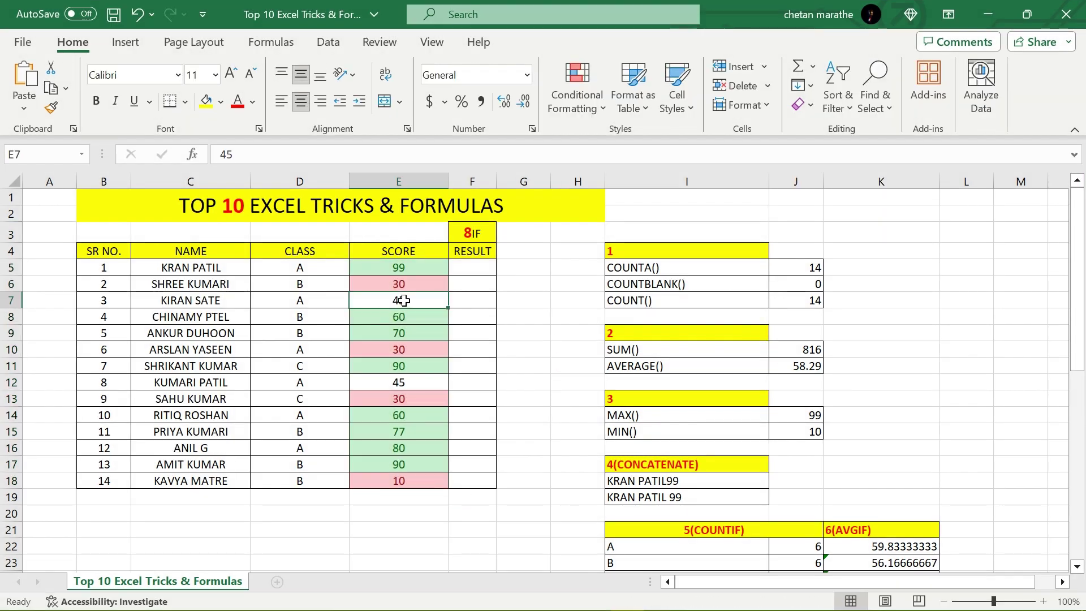
text(44)
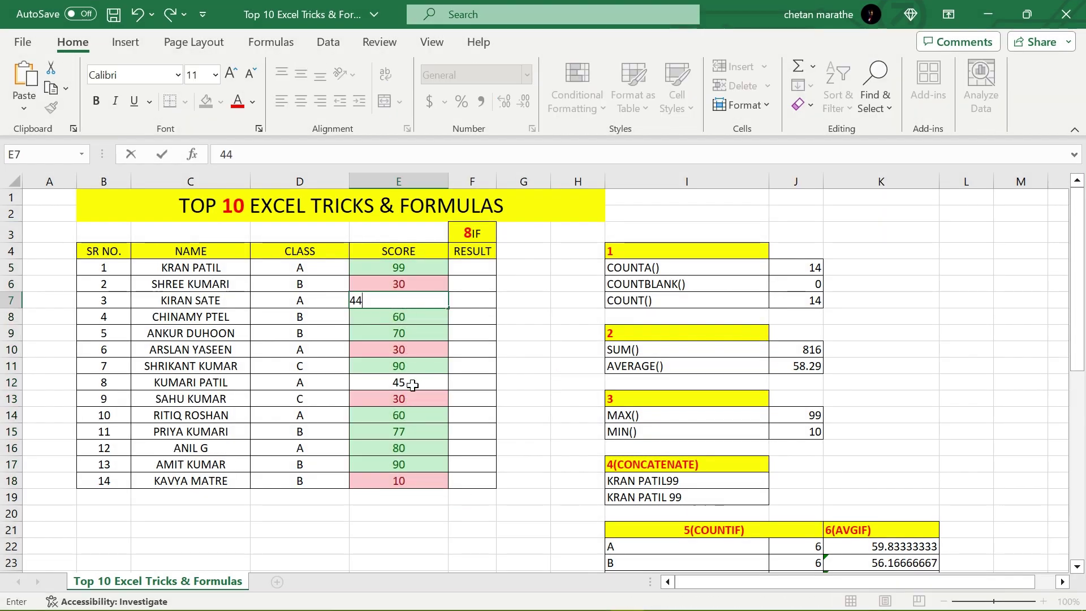
click(417, 381)
text(44)
click(509, 433)
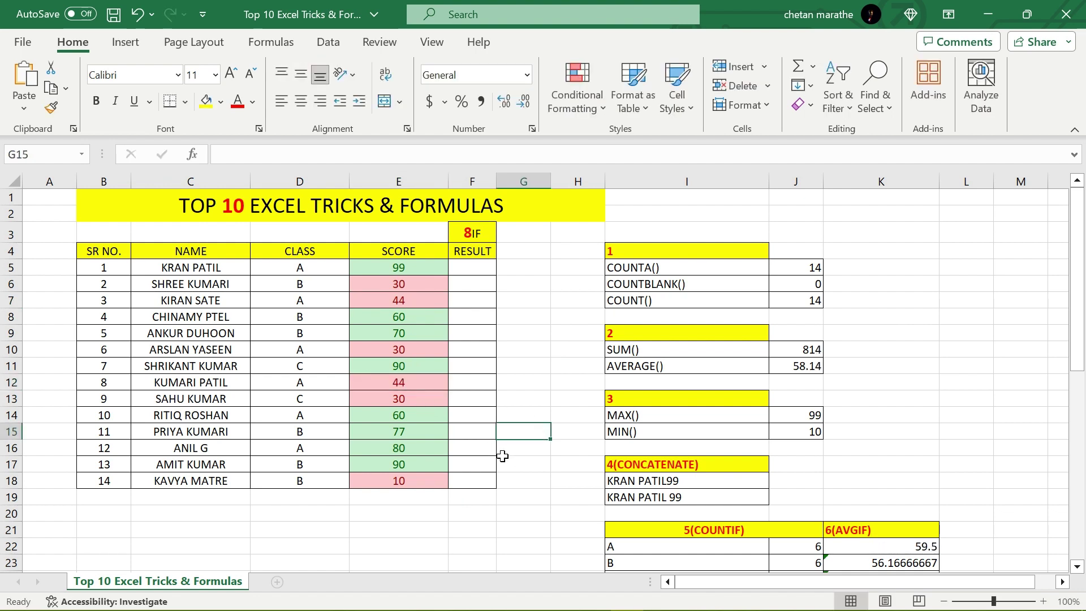
Examine which scores in column E are highlighted red by the Less Than rule
drag(417, 281, 424, 304)
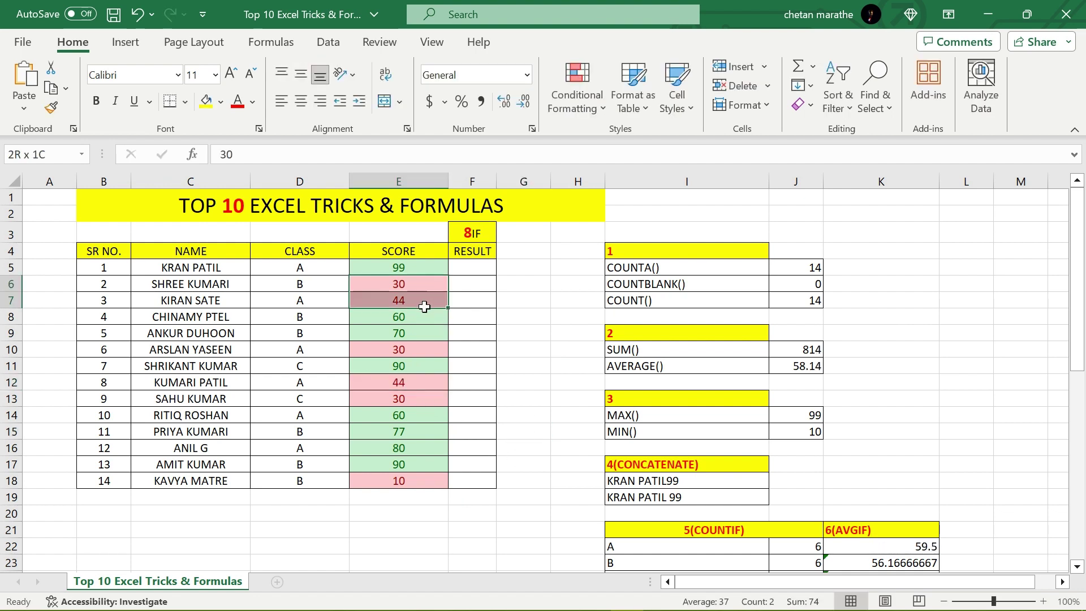
click(416, 351)
drag(416, 383, 422, 410)
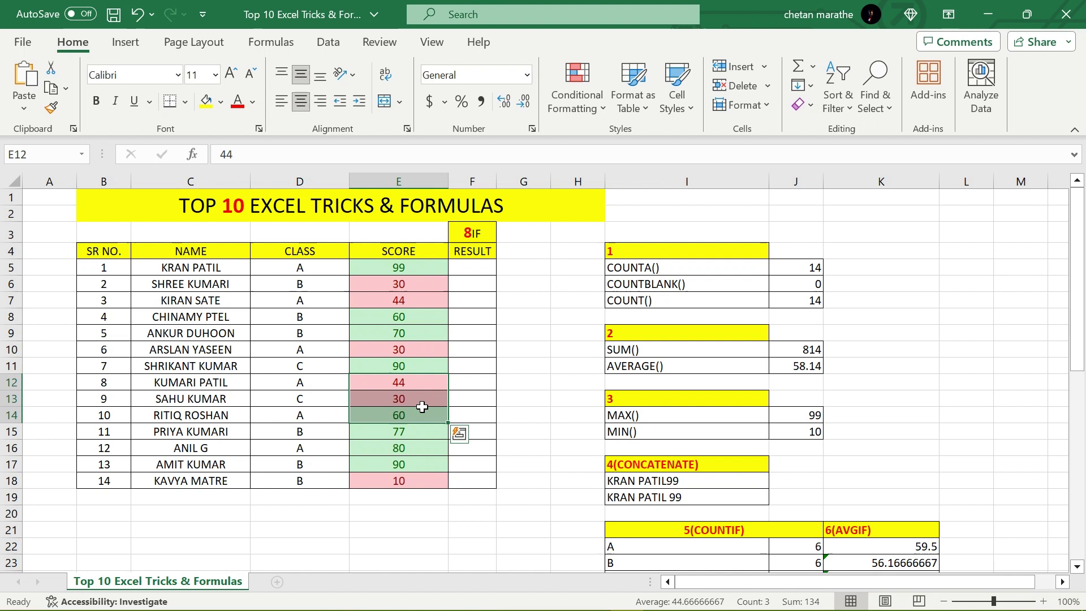
click(409, 481)
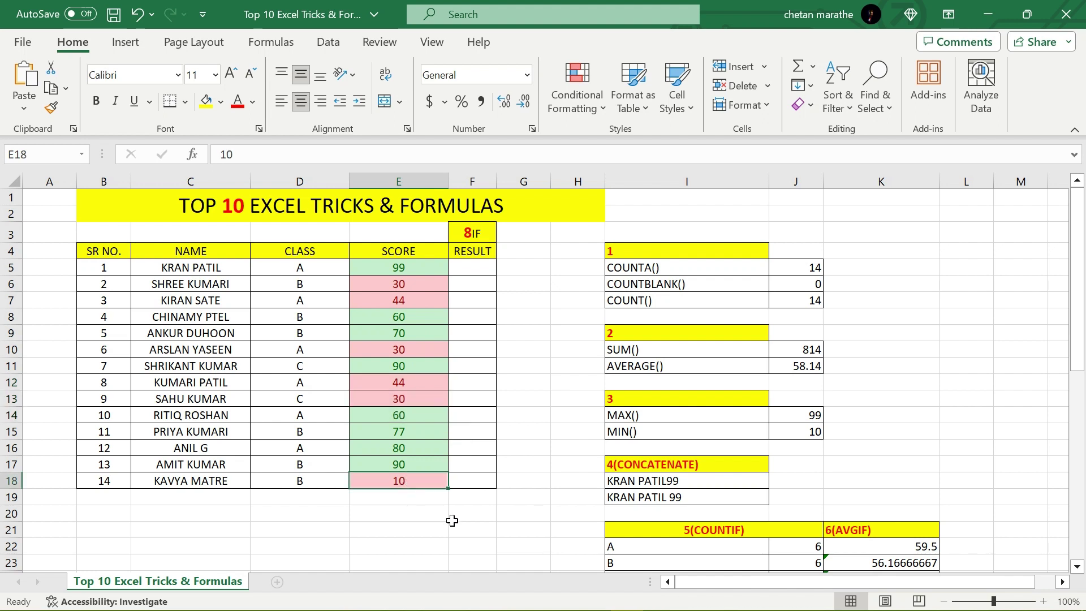
click(539, 446)
scroll(520, 494, down, 3)
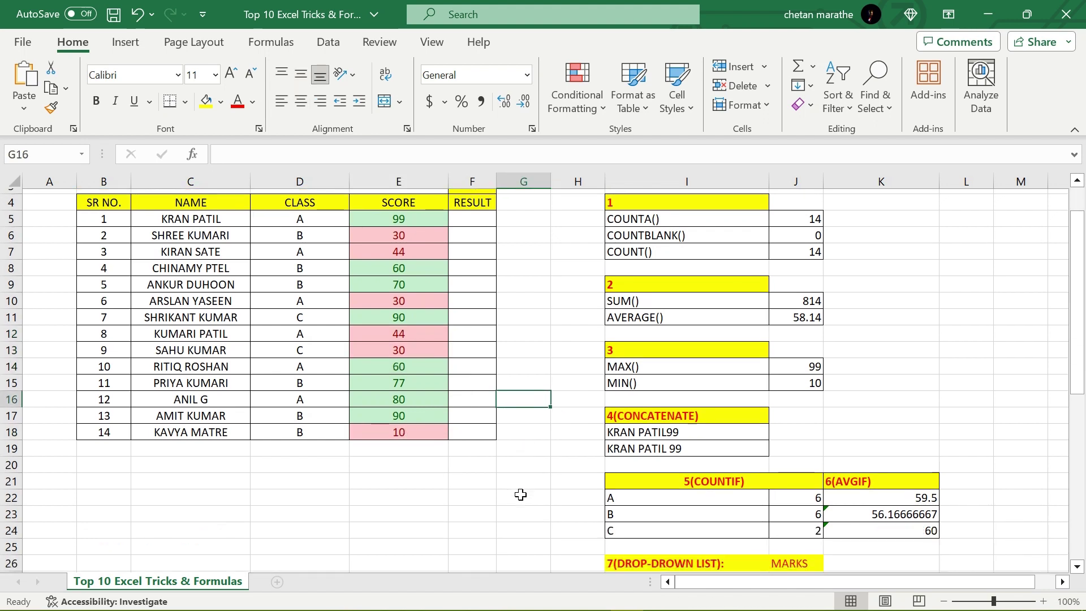
scroll(521, 494, up, 3)
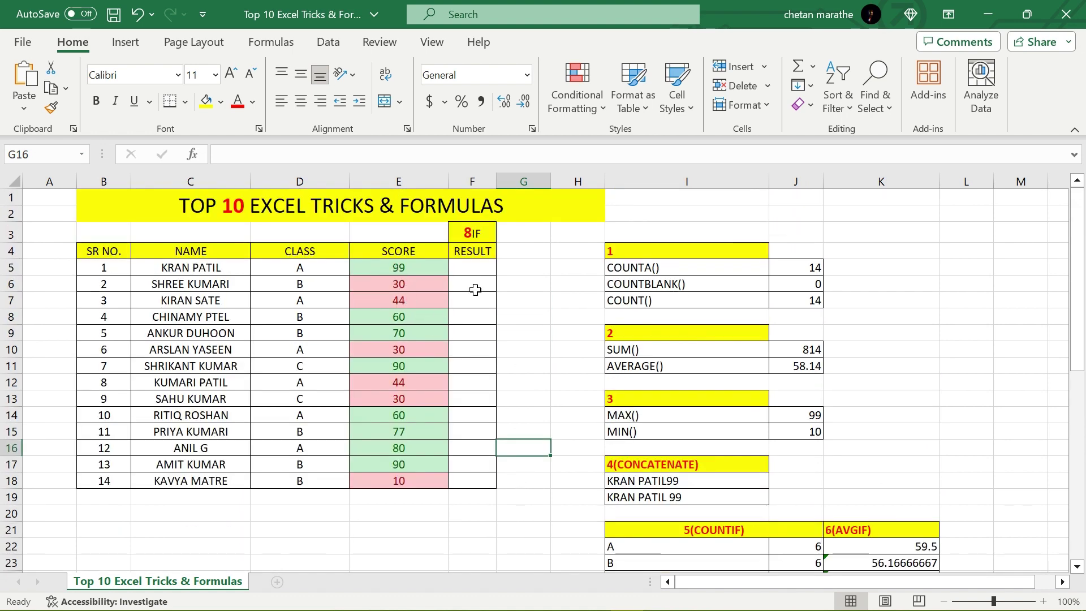
scroll(477, 291, down, 3)
scroll(503, 383, up, 3)
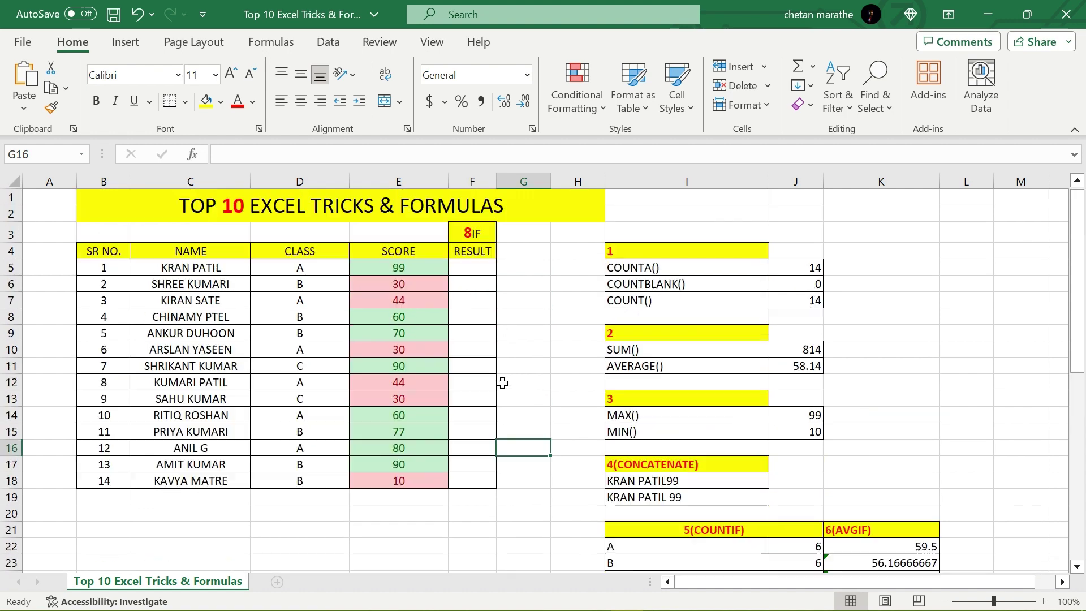
scroll(501, 350, down, 2)
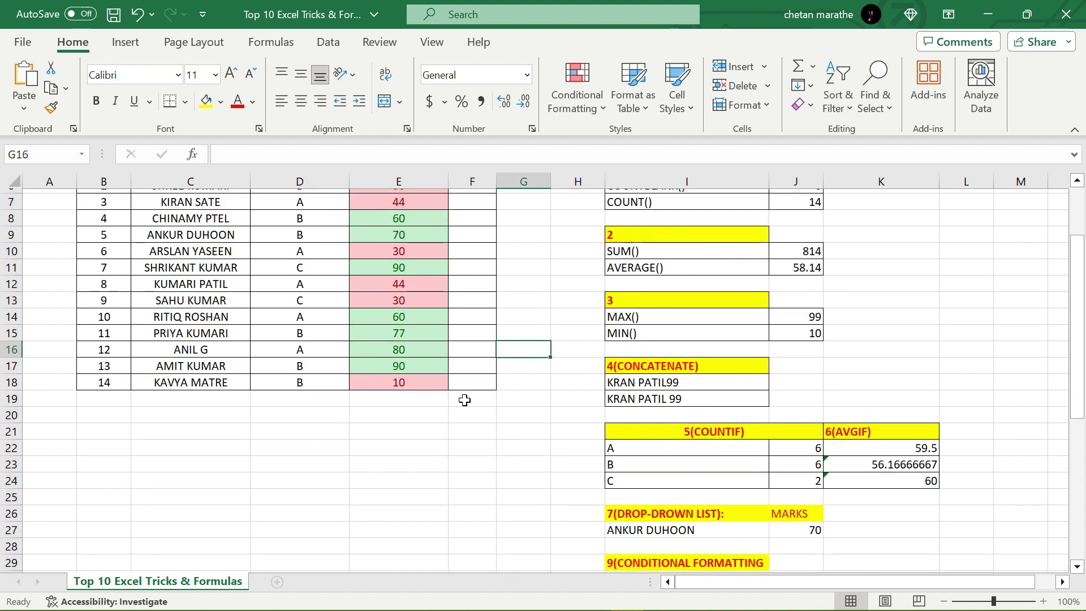
scroll(464, 400, up, 2)
click(526, 302)
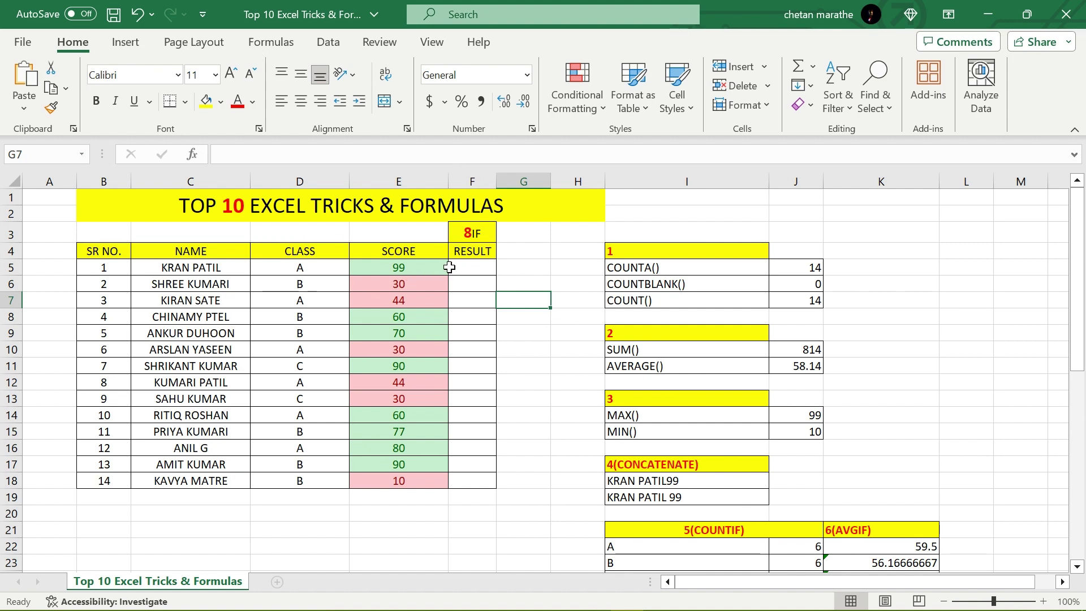
scroll(503, 396, down, 3)
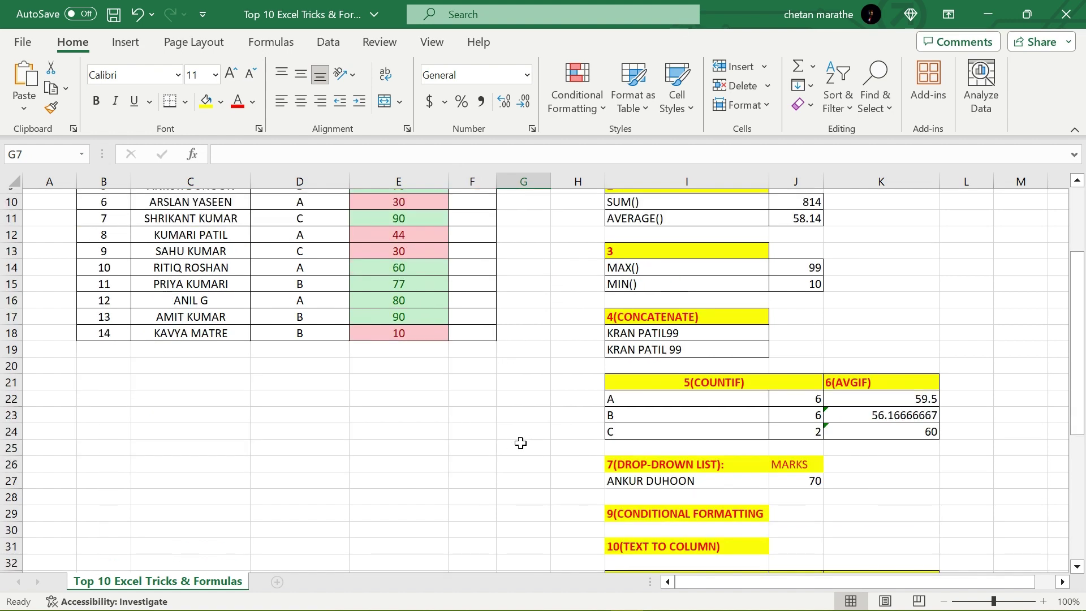
scroll(520, 442, down, 2)
scroll(505, 439, up, 4)
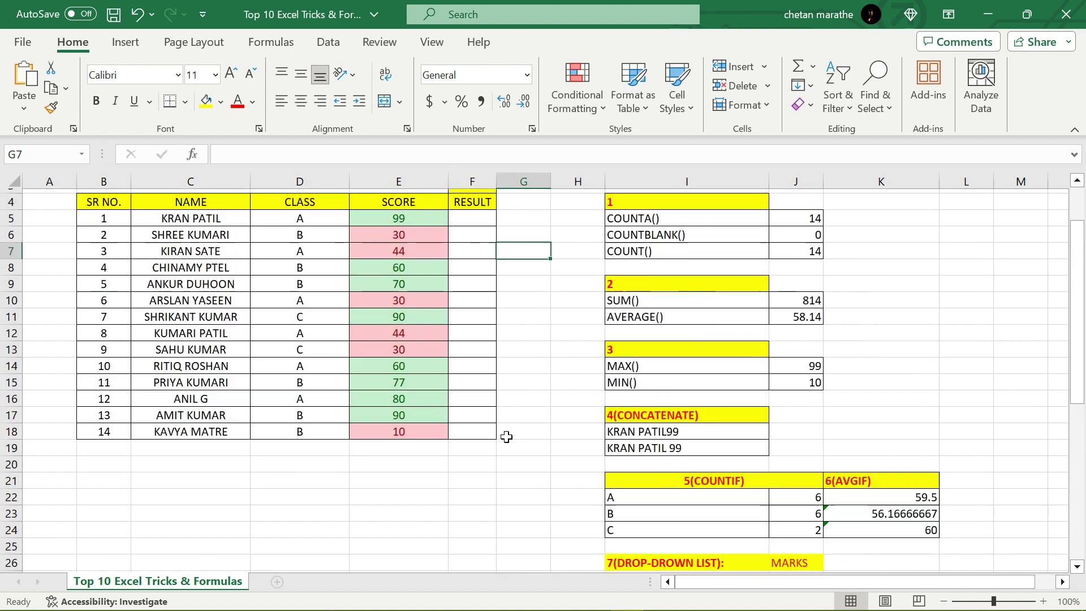
scroll(507, 437, up, 1)
click(536, 249)
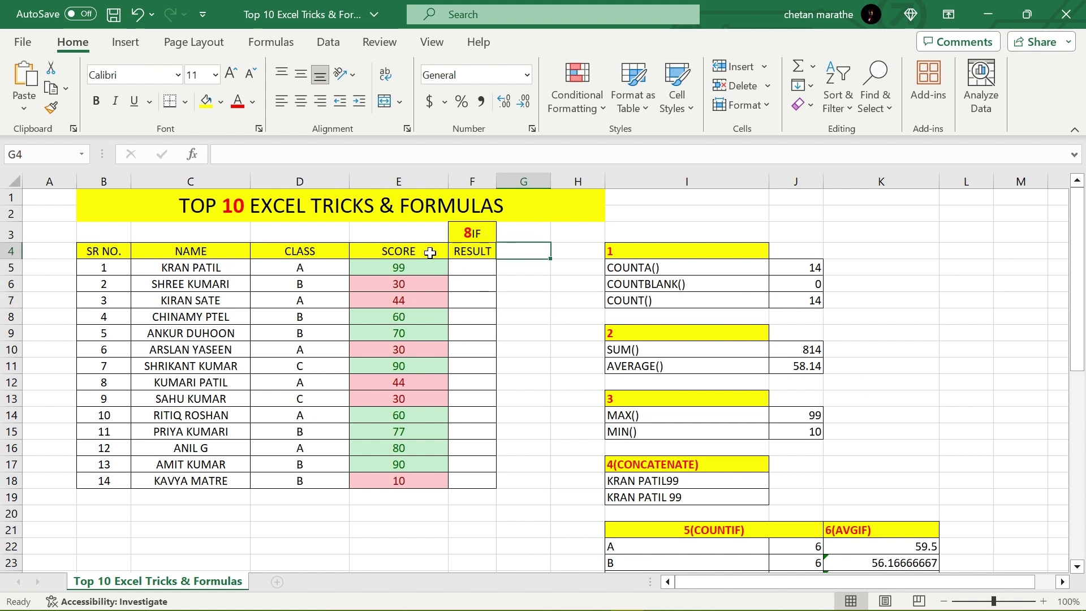
Widen the RESULT column F on the student score sheet
click(461, 266)
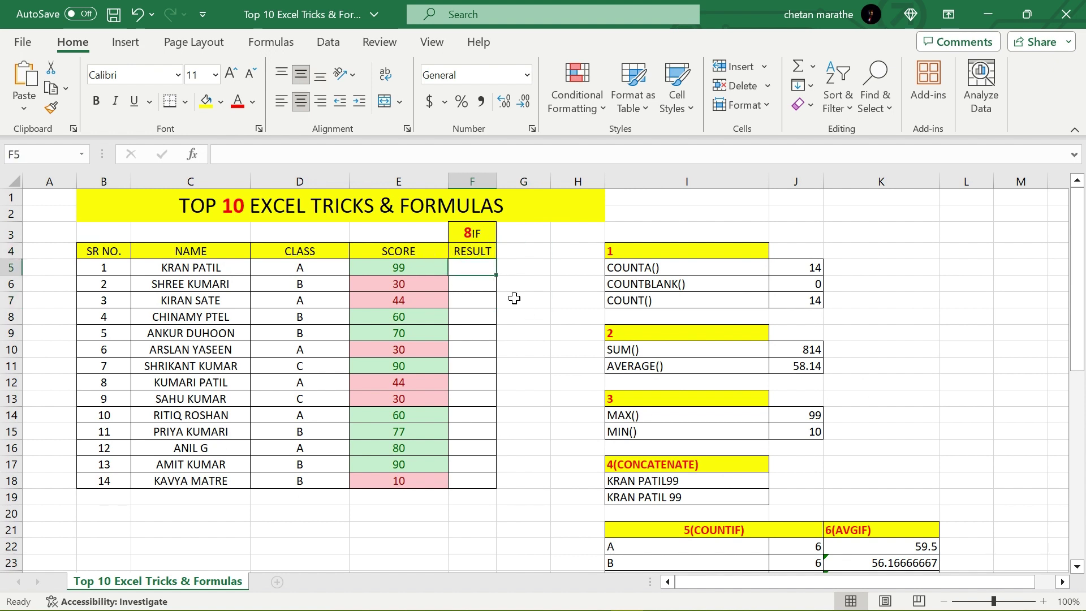
drag(496, 179, 523, 180)
click(549, 335)
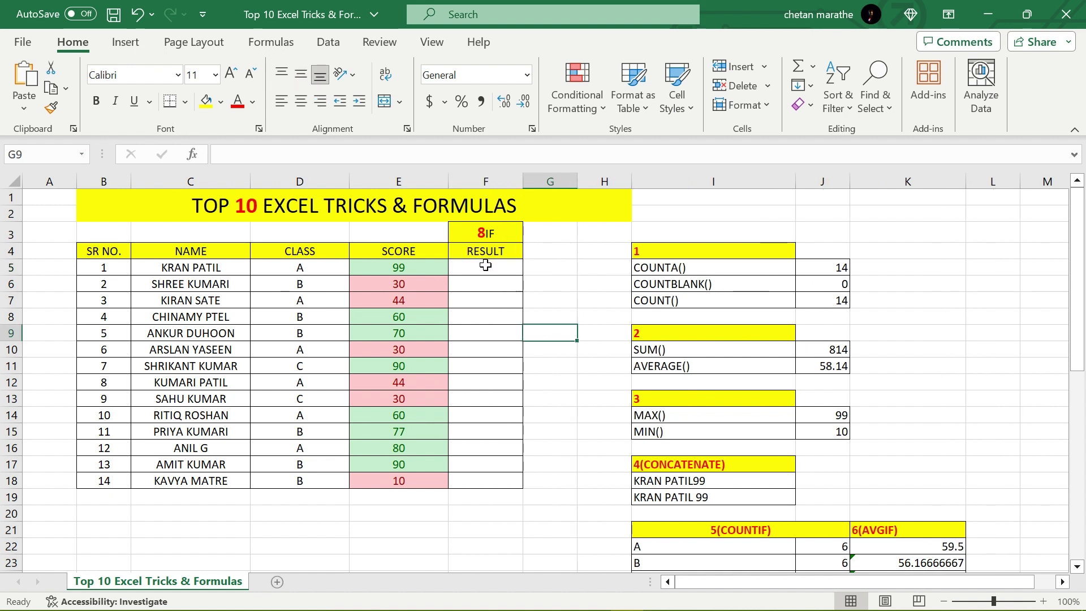
Begin an IF formula in F5, the first cell of the RESULT column
click(486, 266)
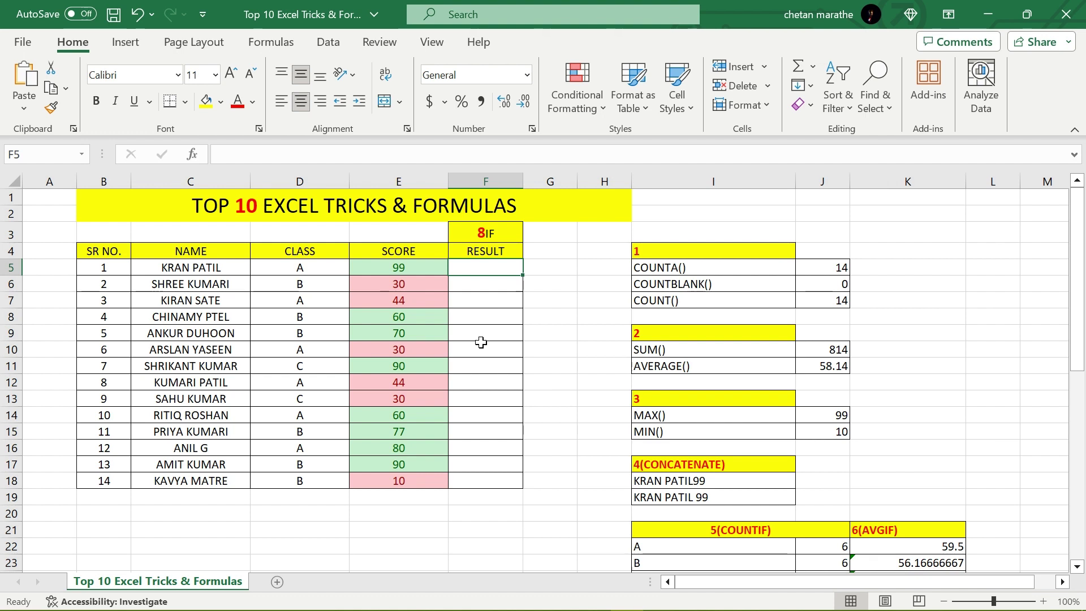
text(=)
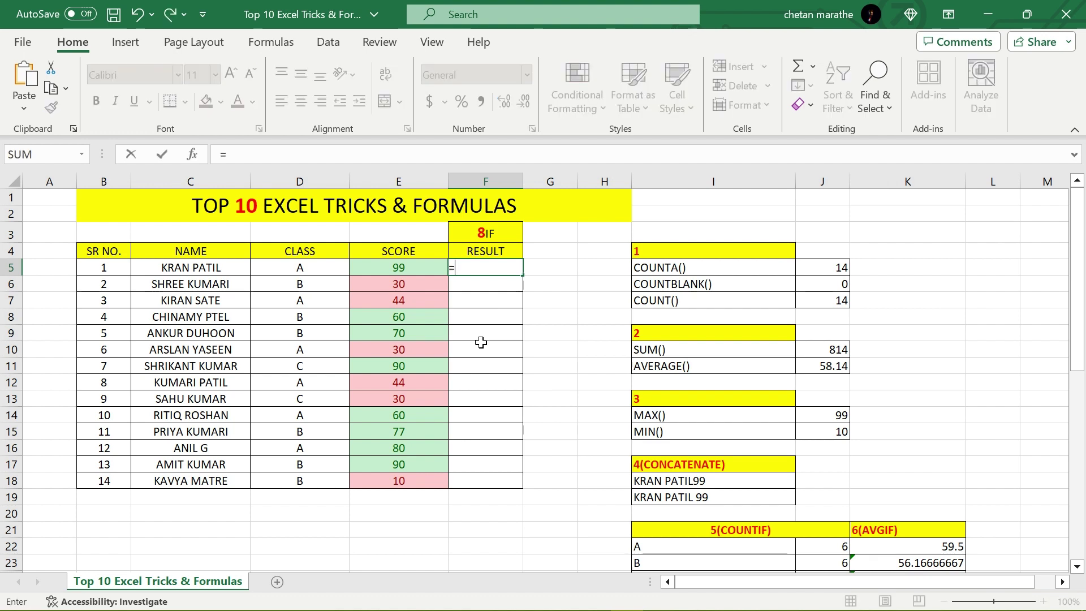
text(fi)
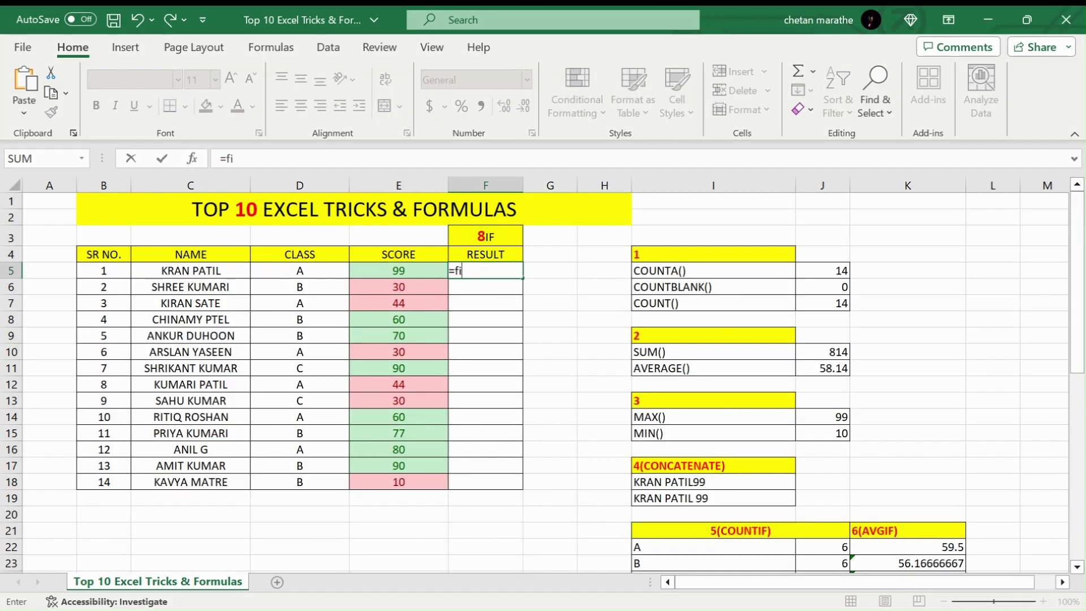
key(BackSpace)
key(BackSpace)
text(IF()
drag(394, 268, 390, 481)
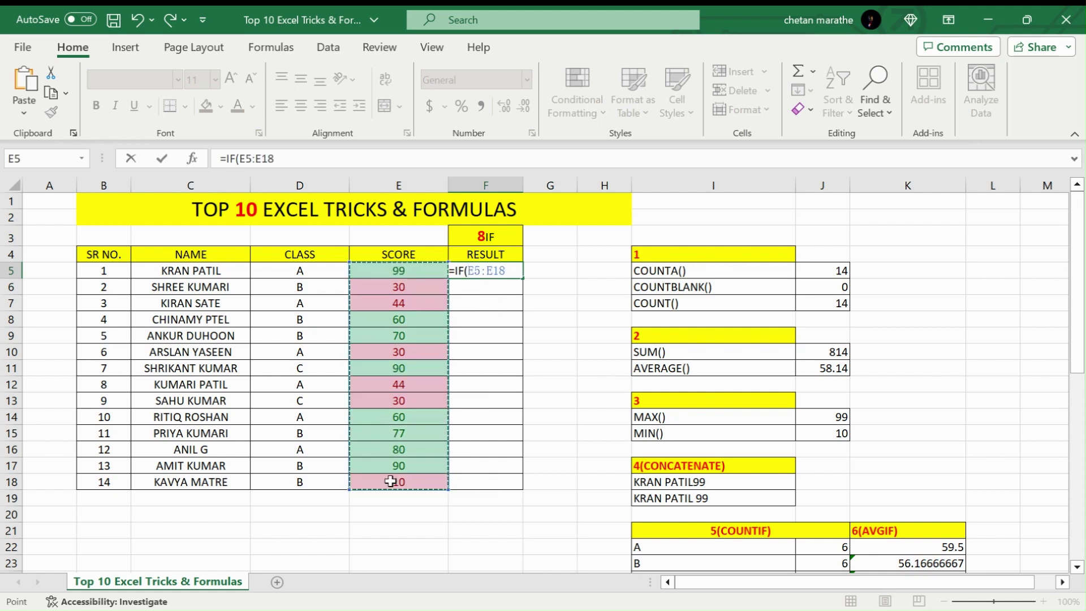
text(,)
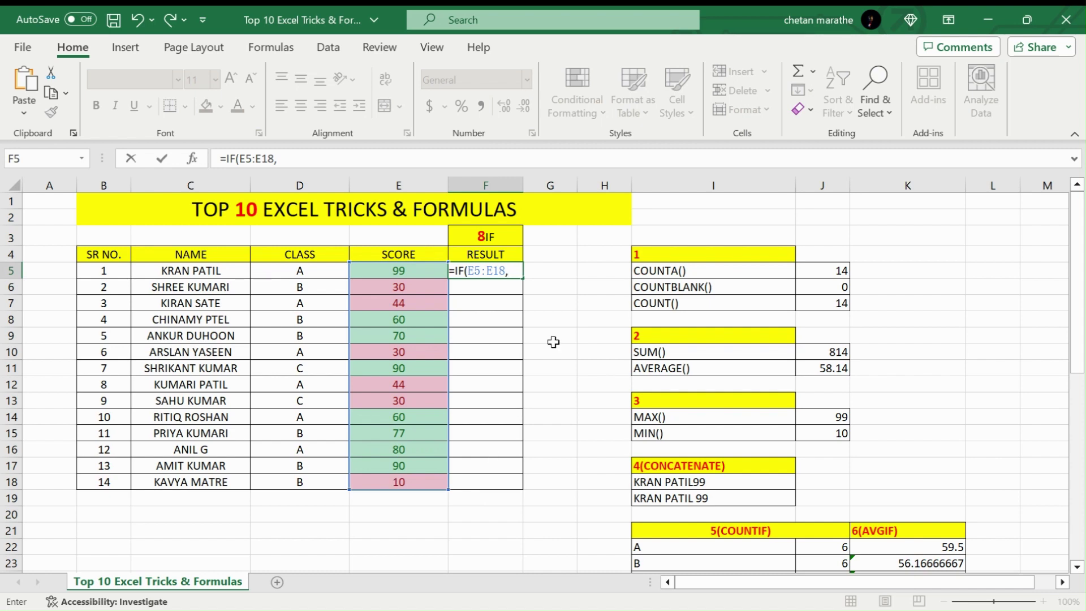
click(292, 158)
drag(286, 158, 243, 160)
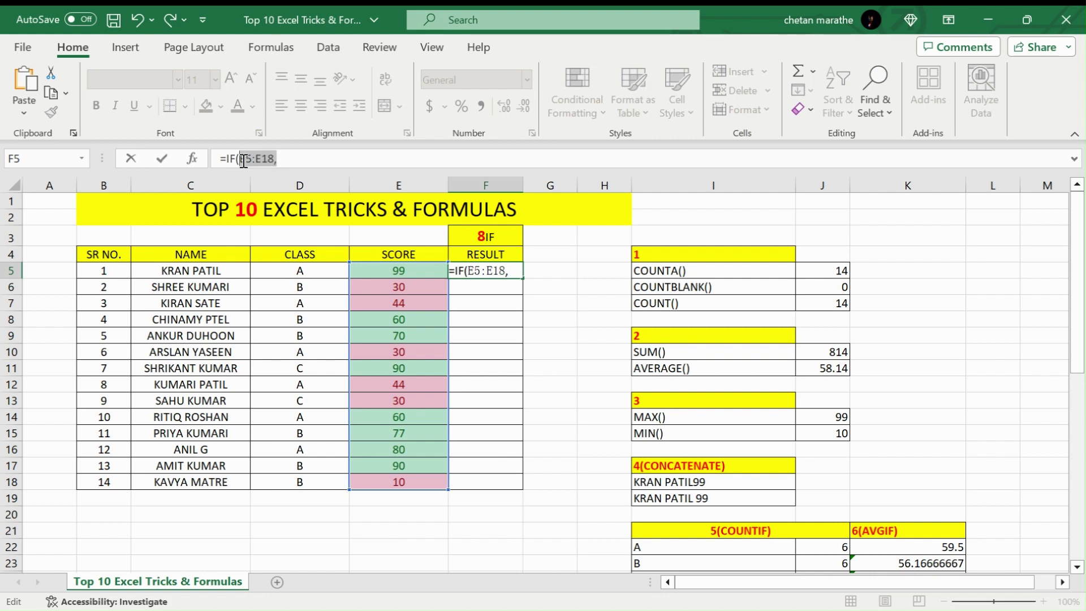
key(BackSpace)
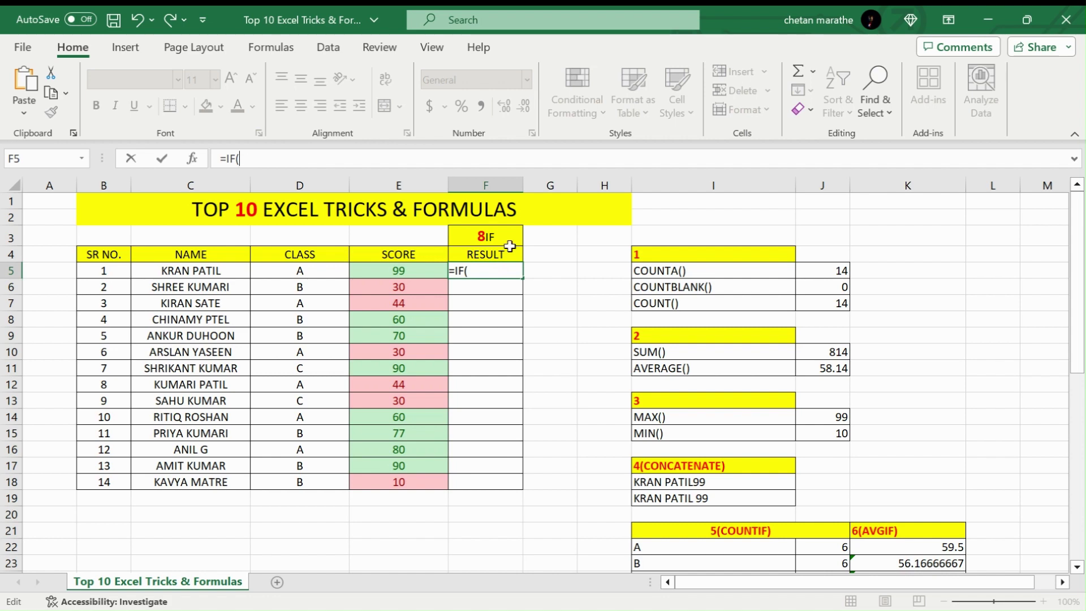
Complete the F5 formula as =IF(E5<45,"FAIL","PASS") and enter it
click(413, 271)
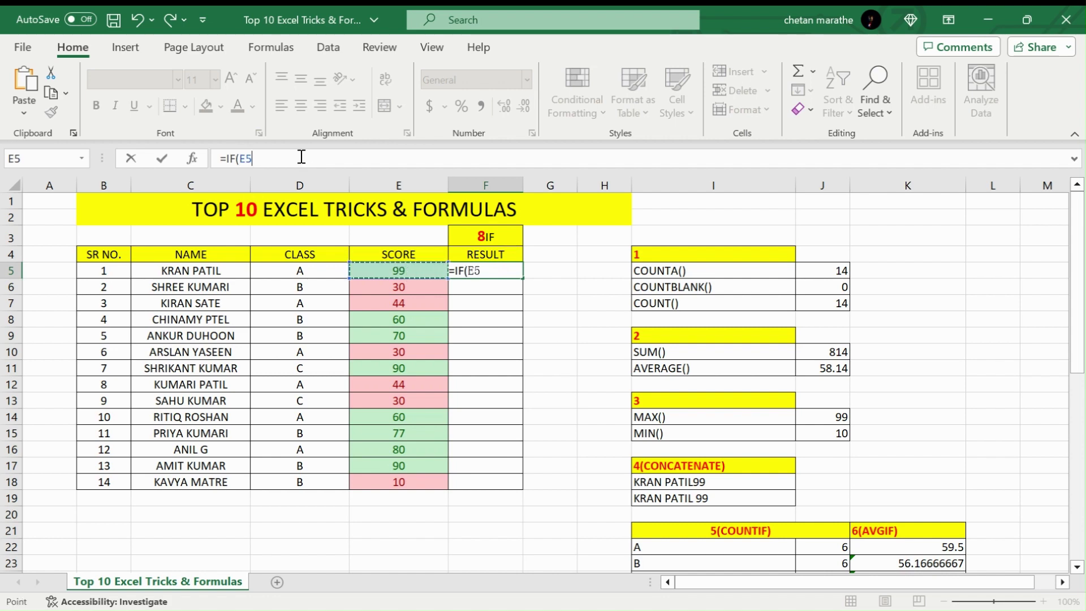
text(=)
key(BackSpace)
text(<45)
text(,)
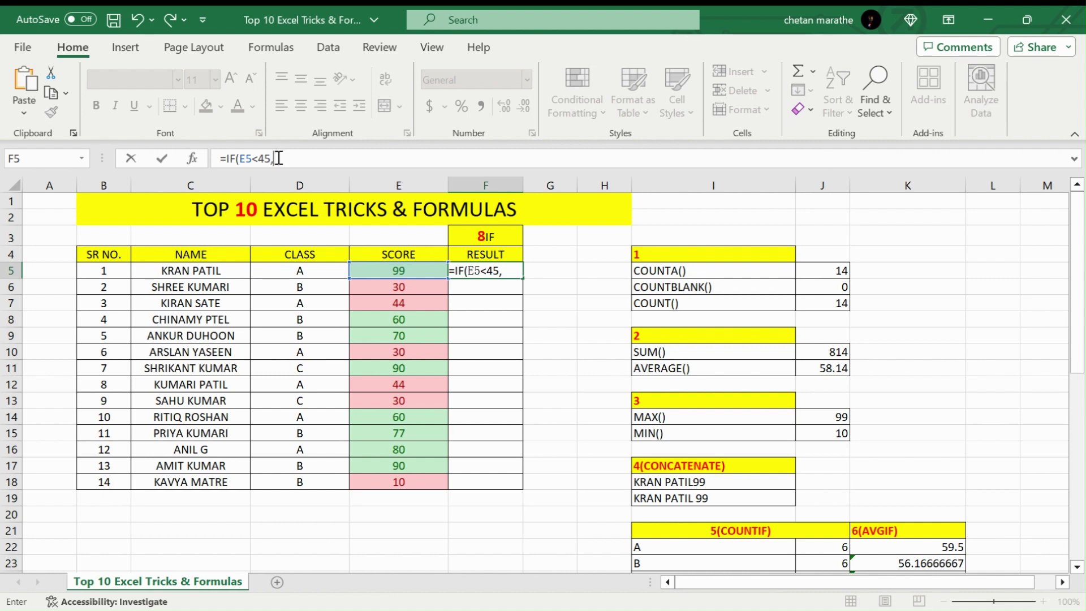
text("FAIL)
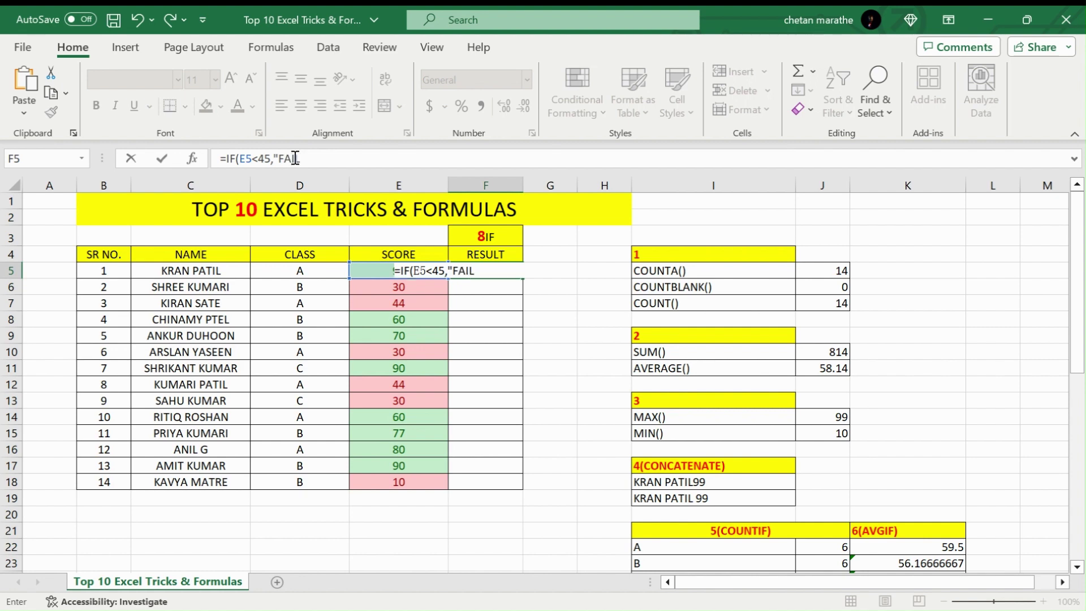
text(","PASS"))
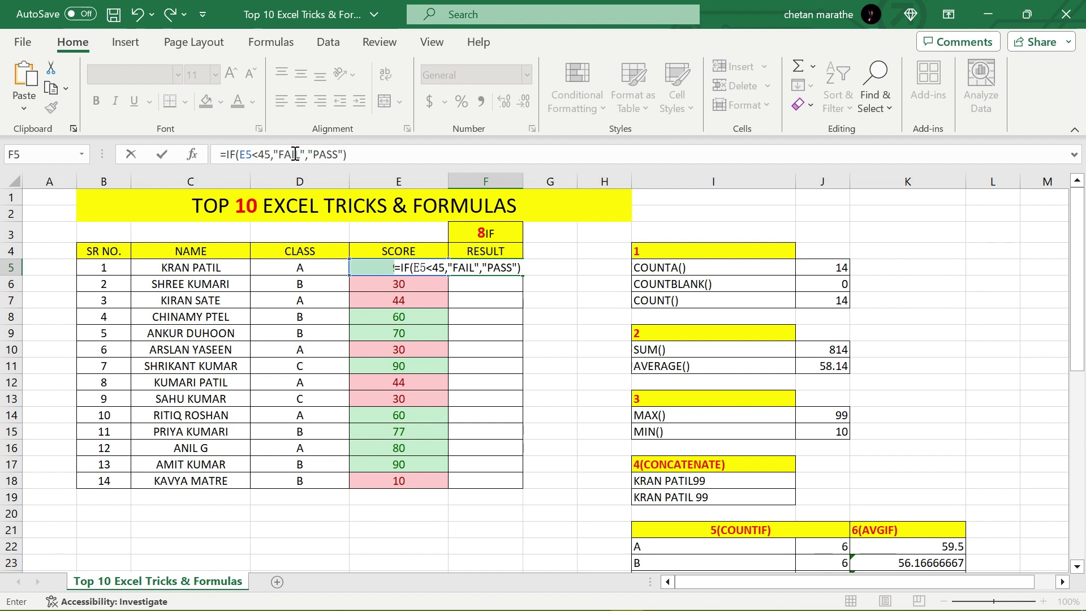
key(Return)
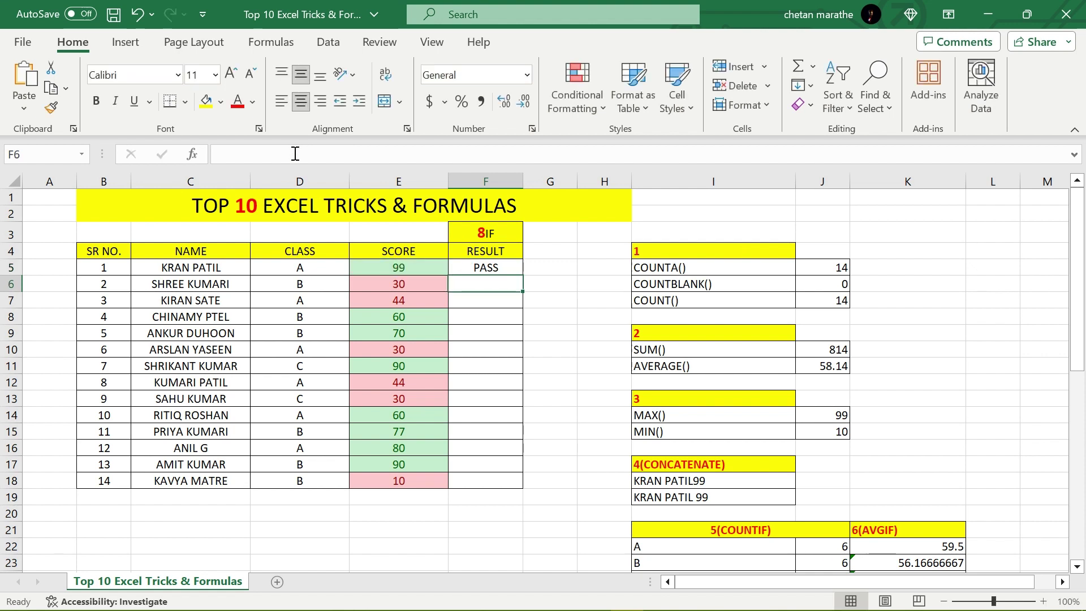
Fill the F5 IF formula down through F18 and widen the RESULT column slightly
click(500, 264)
drag(525, 279, 512, 488)
click(571, 361)
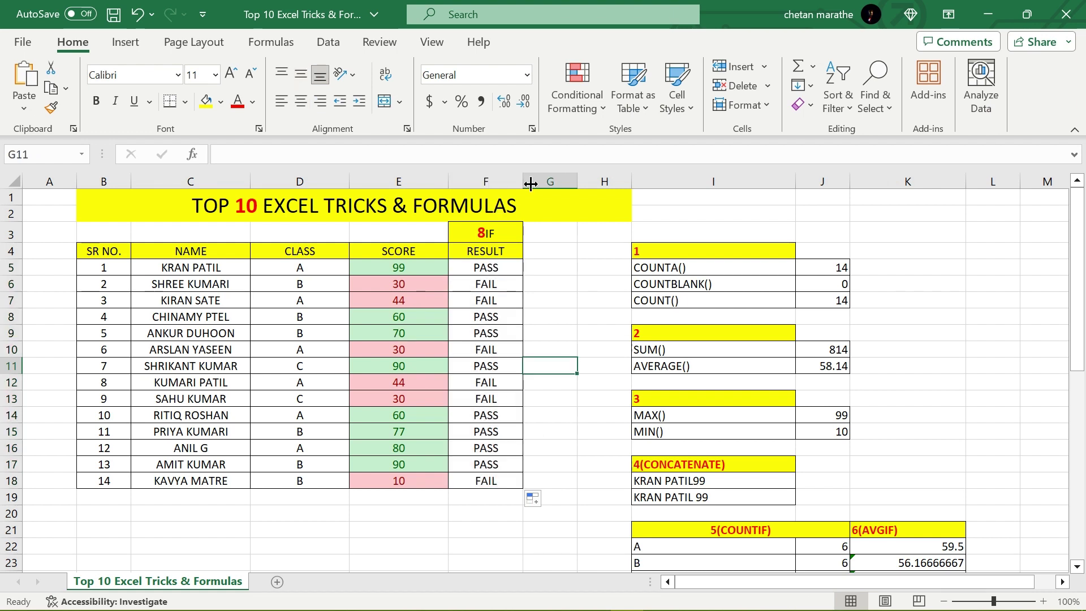
drag(523, 182, 539, 181)
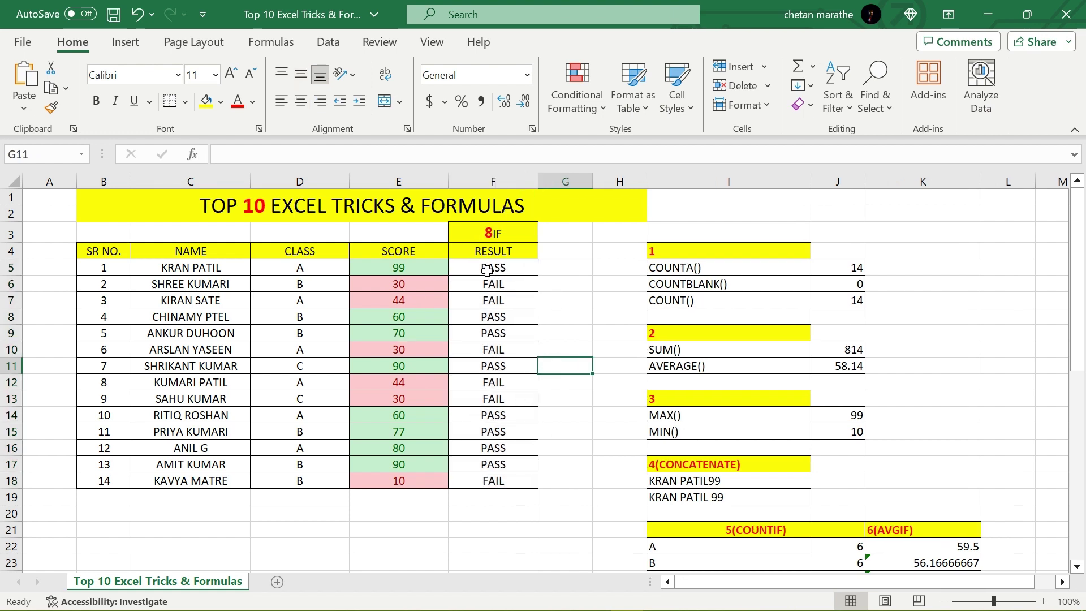
Change the score in E7 to 90 to test the IF formula in the RESULT column
click(495, 294)
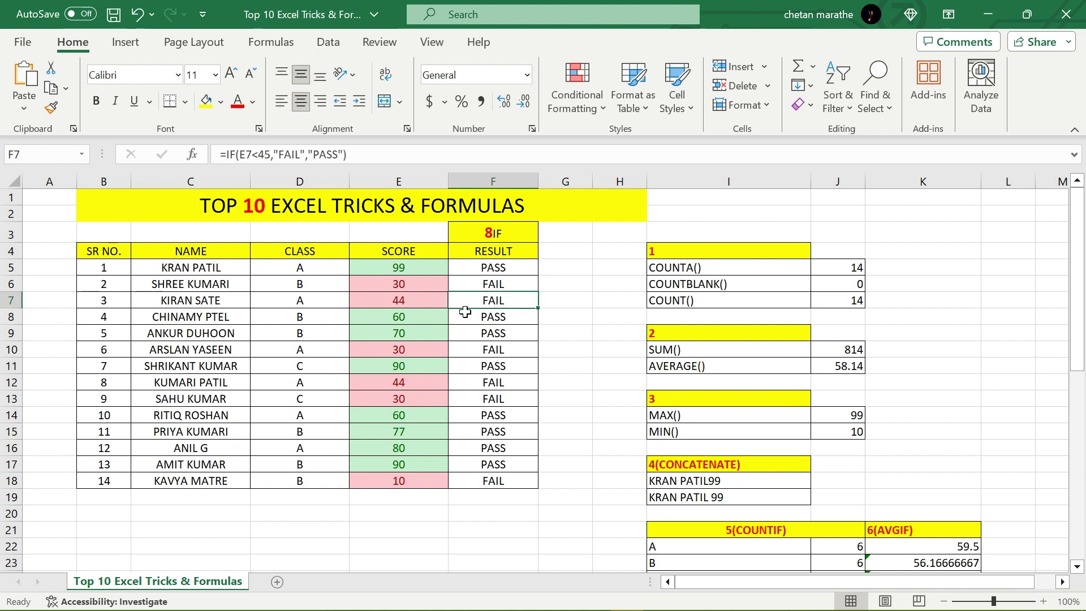
click(411, 300)
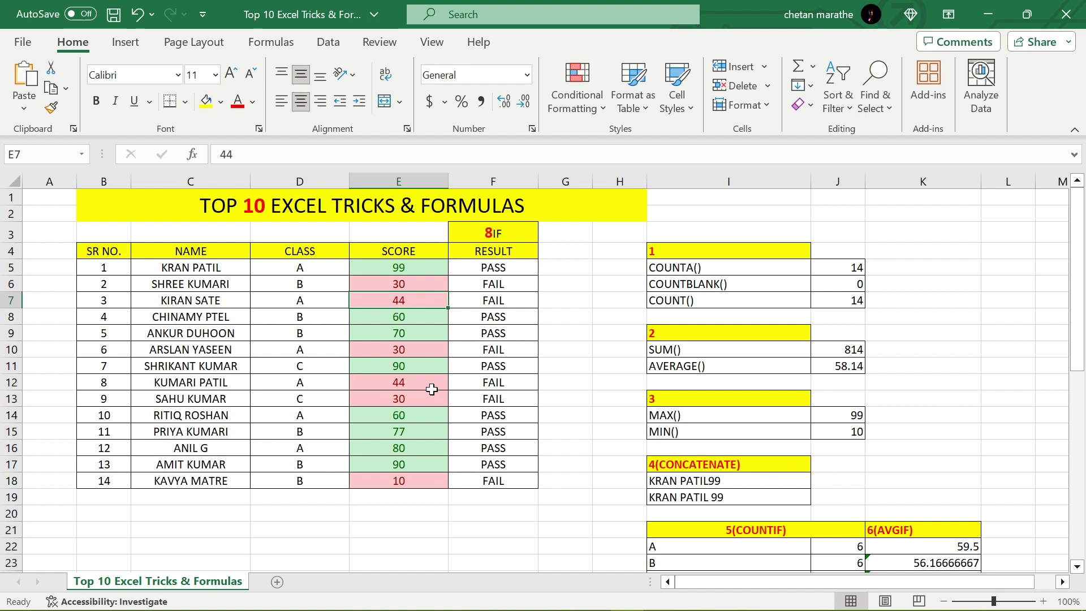
text(90)
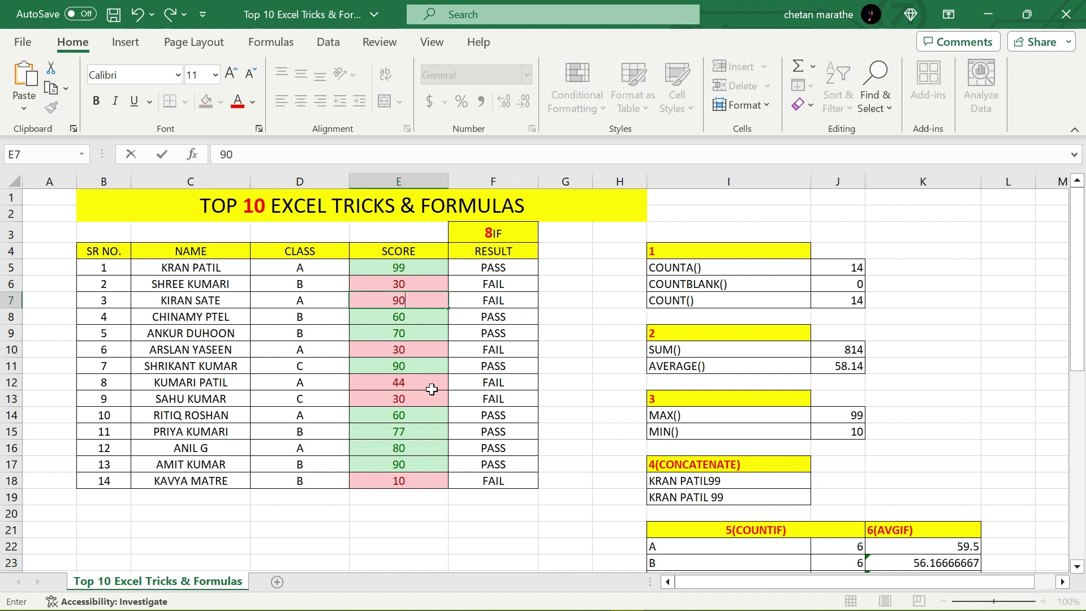
key(Return)
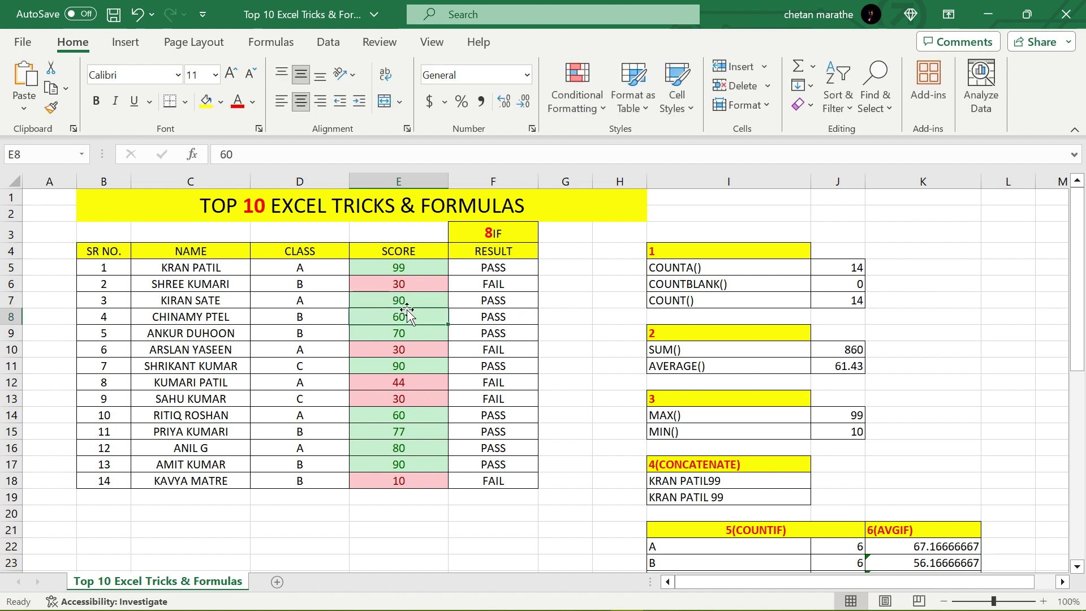
click(557, 338)
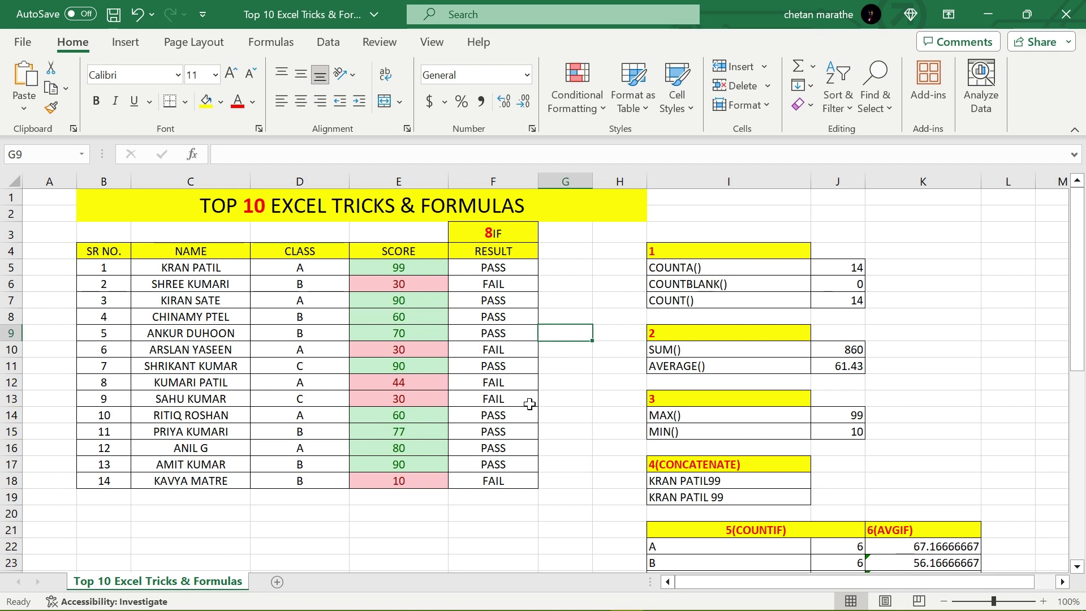
Examine the name list under the Text to Column heading and compare it with the NAME column of the score table
scroll(529, 404, down, 8)
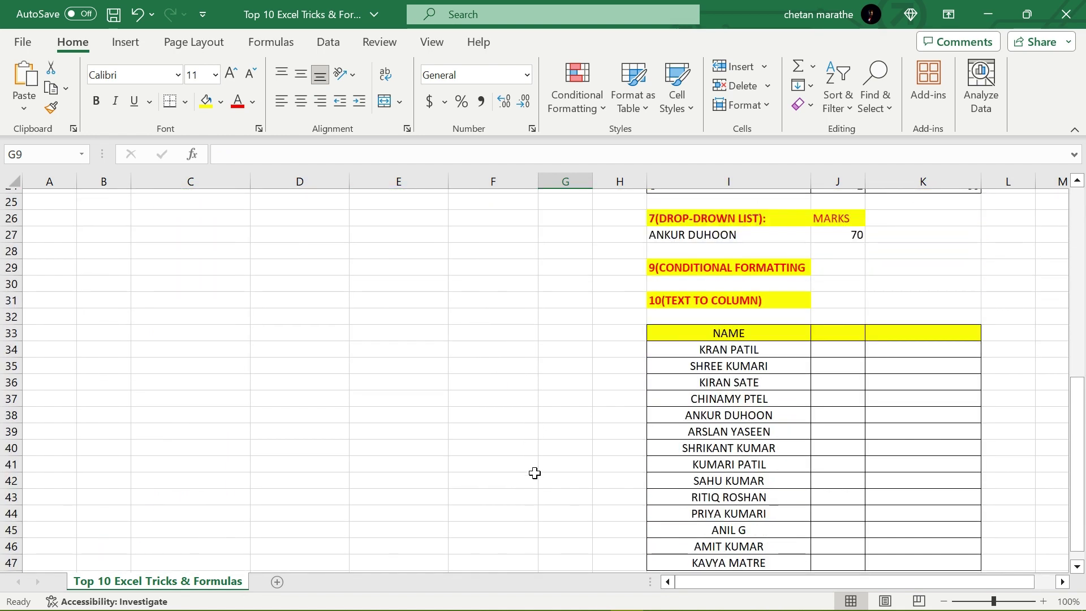
click(572, 358)
click(657, 298)
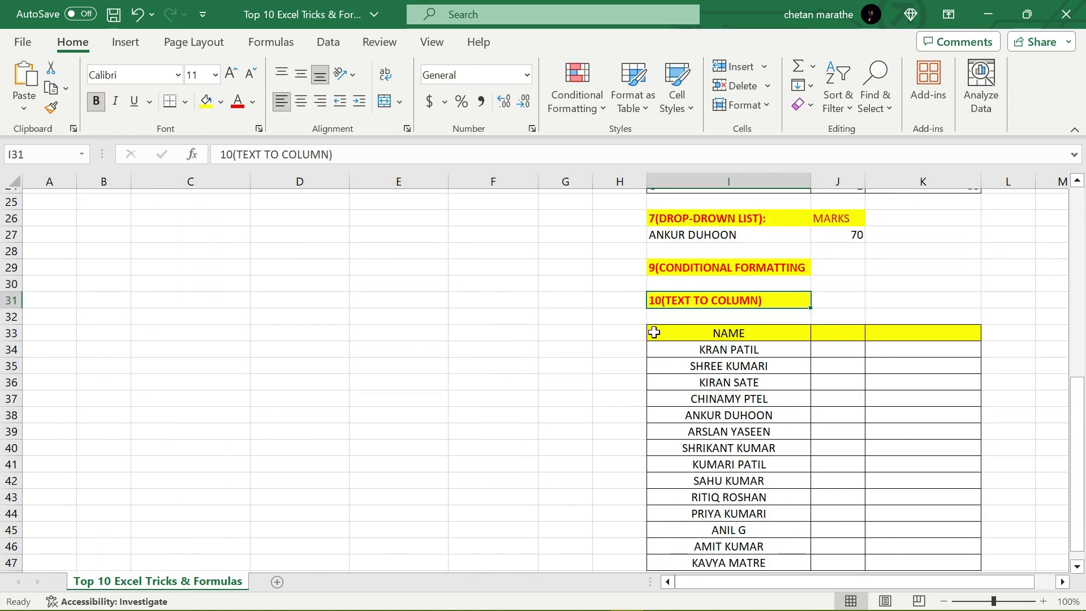
scroll(669, 328, up, 8)
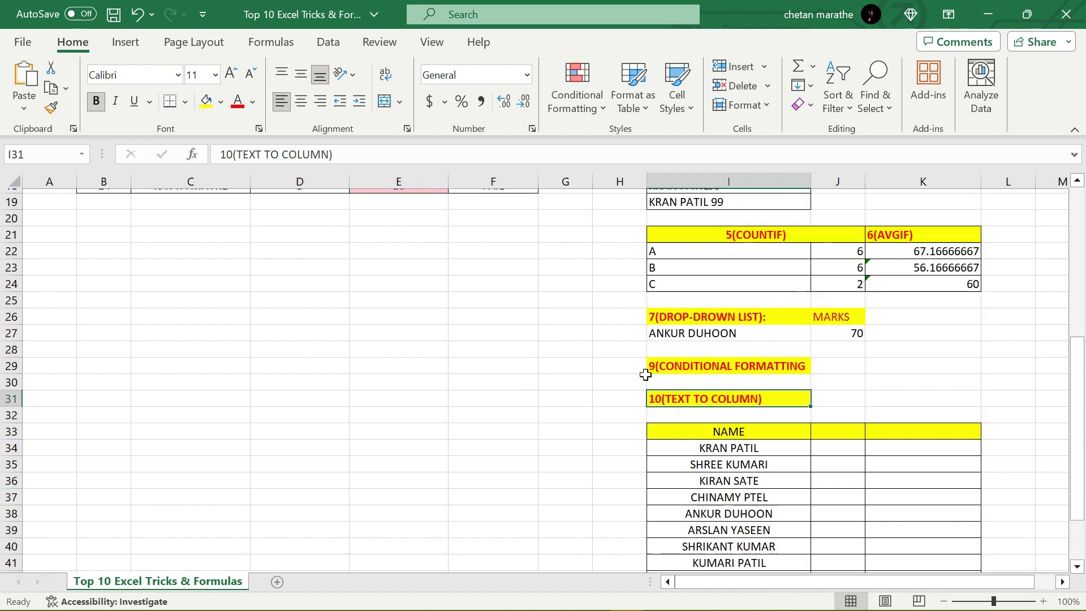
drag(215, 254, 212, 464)
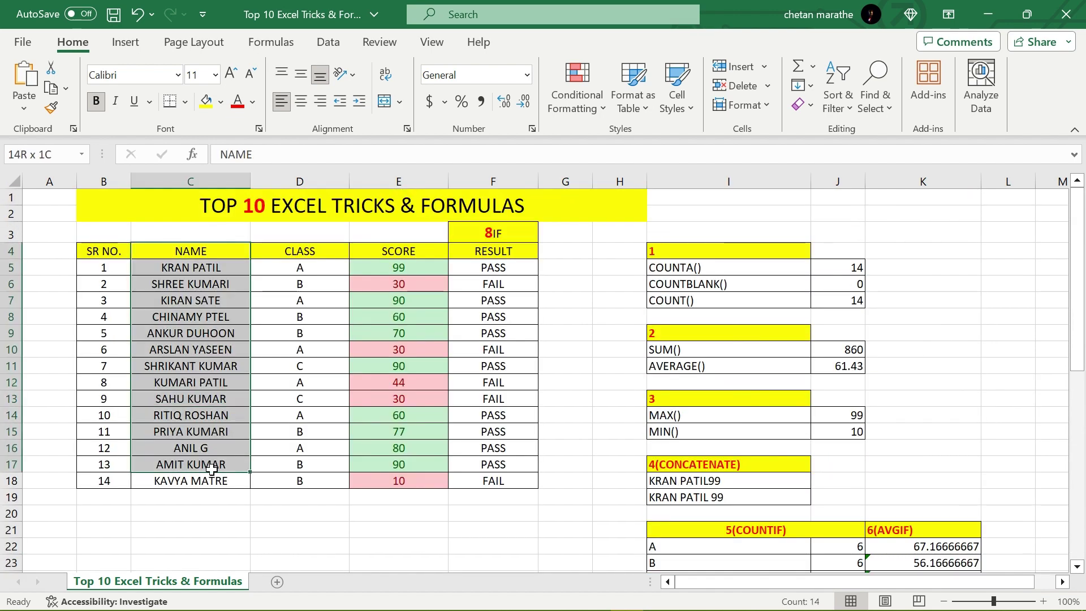
scroll(531, 406, down, 6)
scroll(729, 408, down, 3)
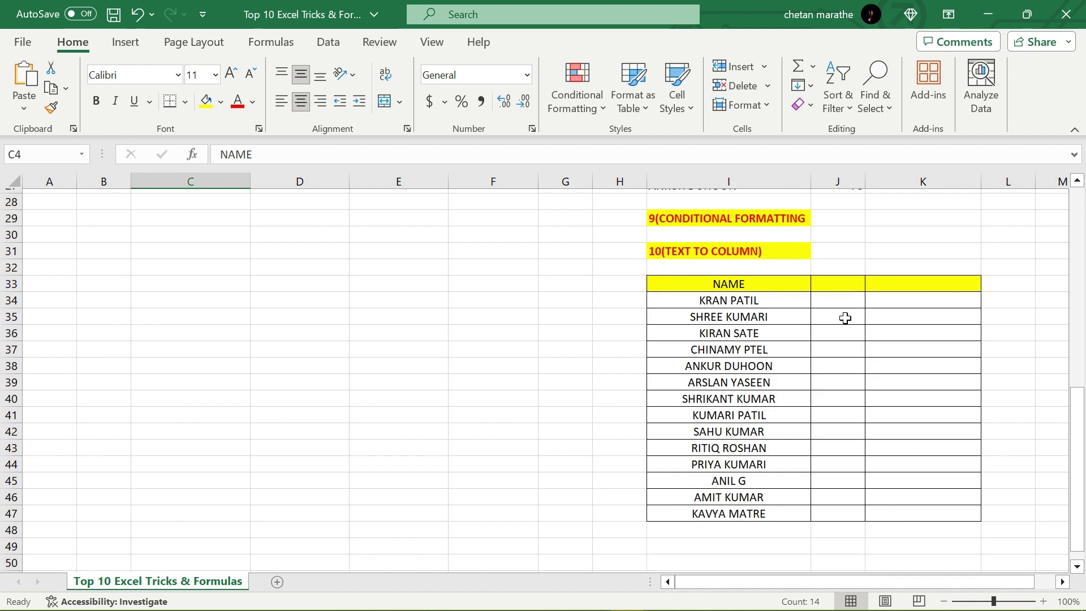
click(835, 353)
drag(744, 277, 775, 514)
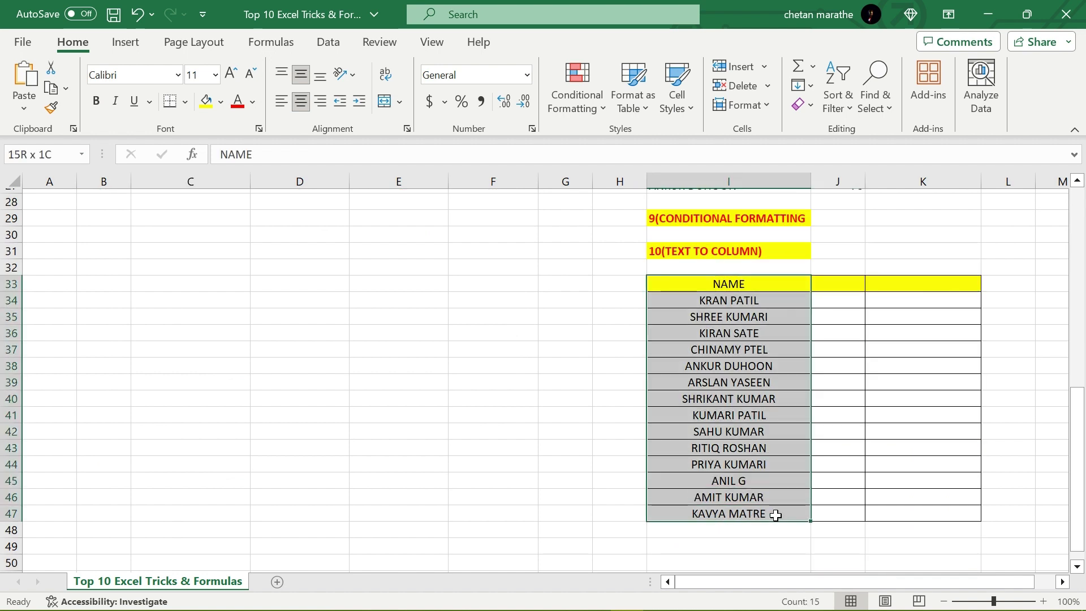
click(898, 334)
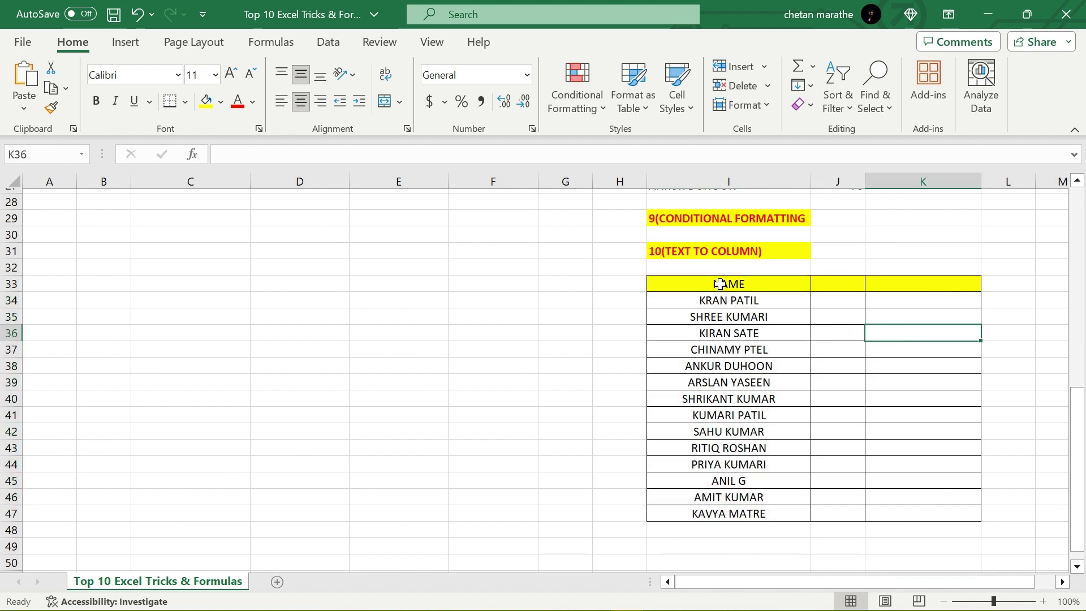
drag(719, 284, 727, 514)
click(619, 365)
drag(708, 296, 731, 512)
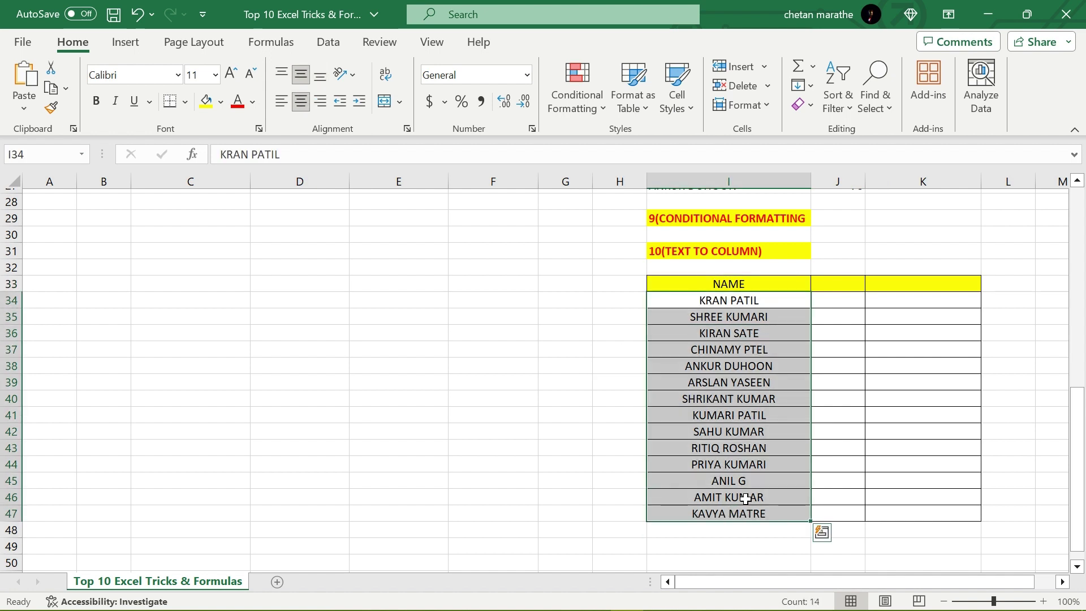
key(ctrl+c)
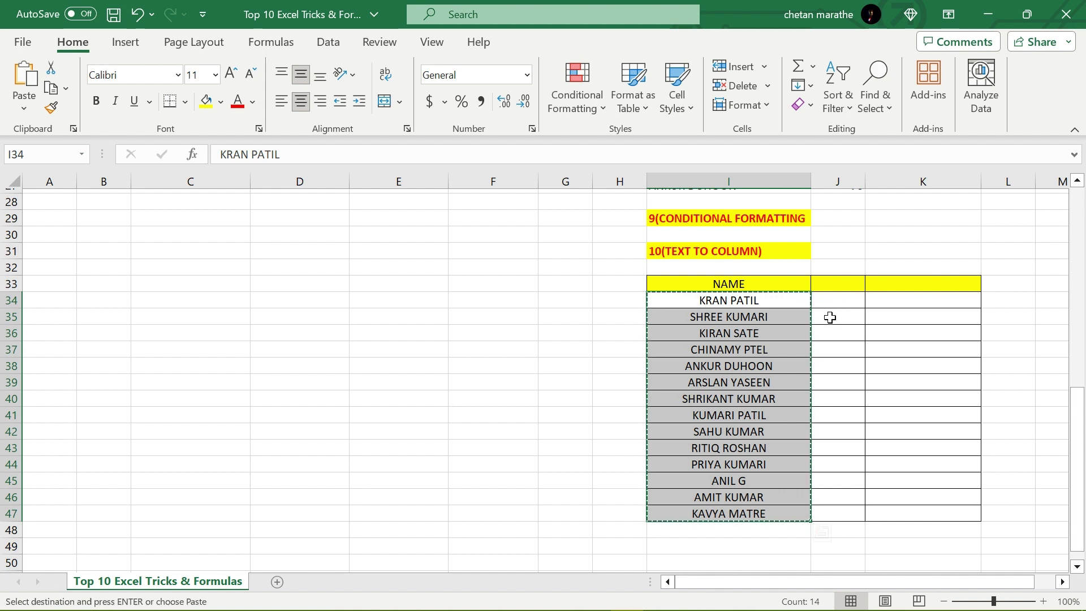
key(Escape)
Split the full names in I34:I47 into first and last names across columns I and J with Text to Columns
drag(766, 300, 767, 514)
click(328, 42)
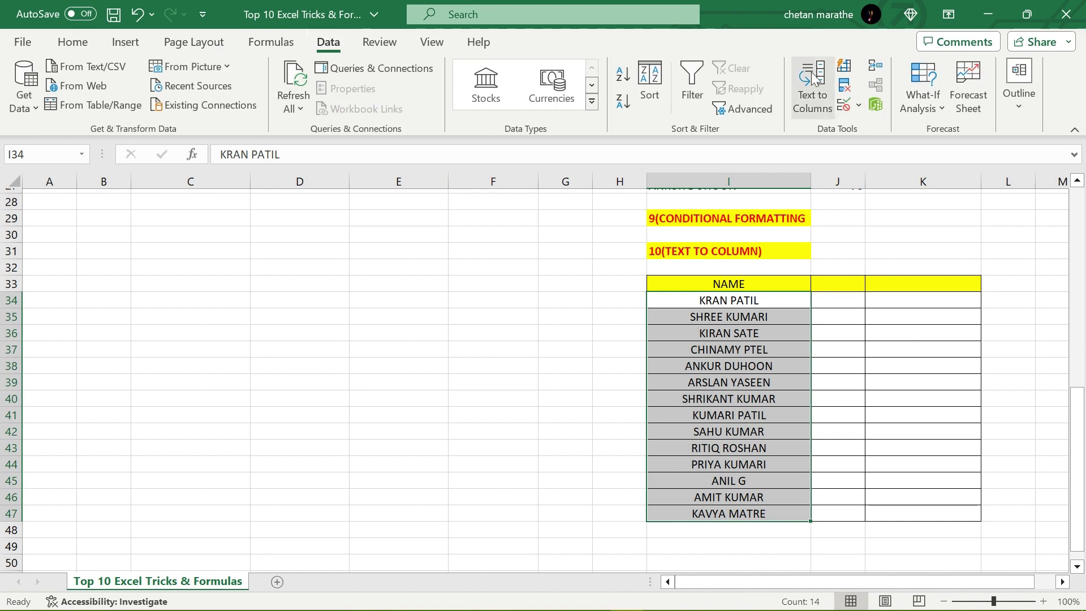
click(812, 79)
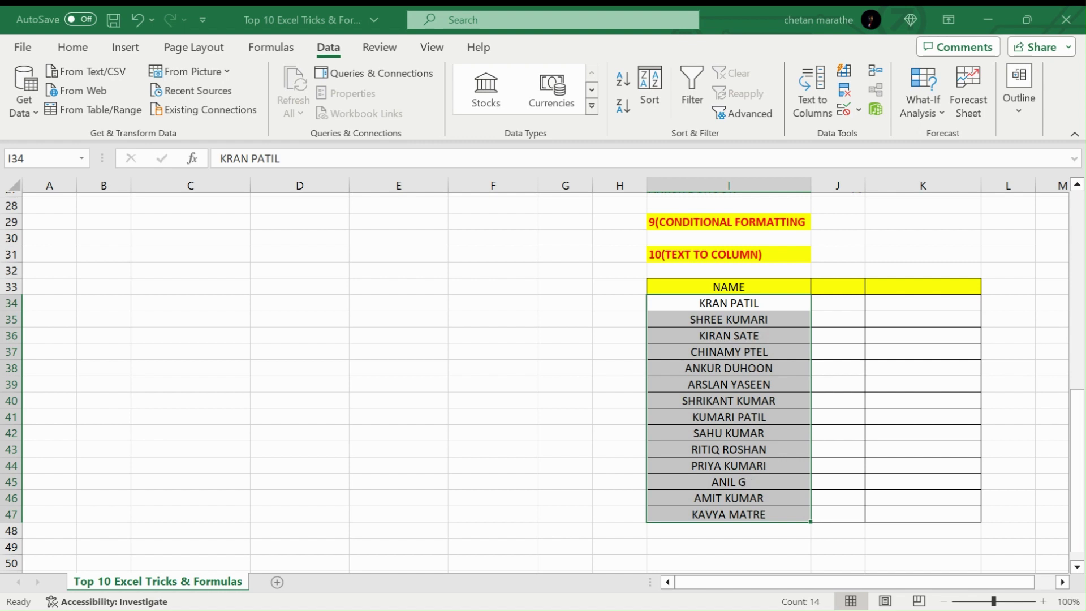
click(561, 392)
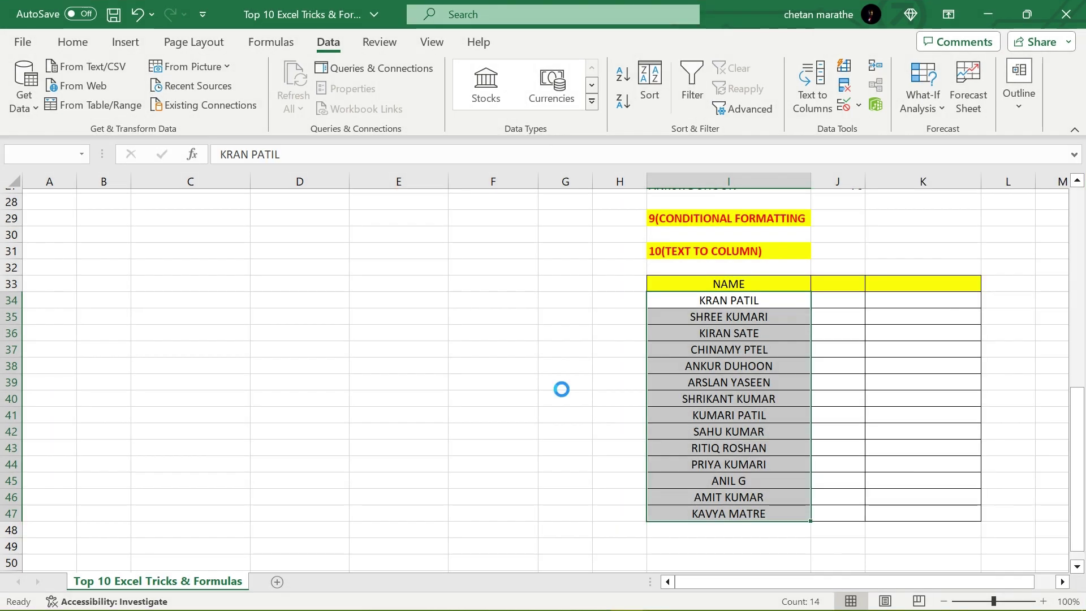
click(515, 359)
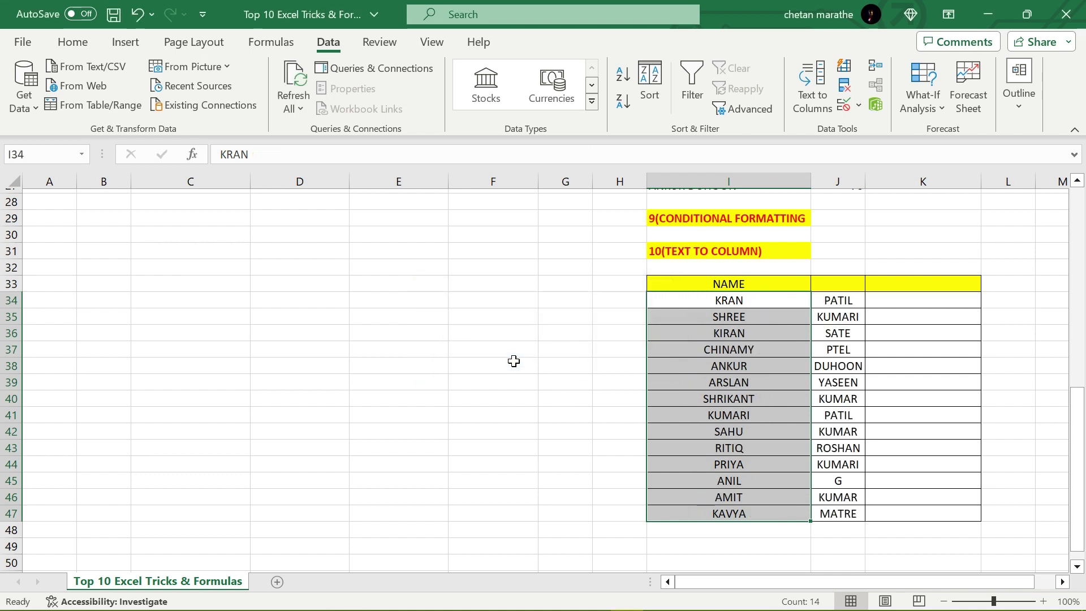
Review the split first and last names in I34:J47, then return to the start of the sheet
click(521, 413)
drag(725, 300, 841, 512)
click(800, 543)
drag(716, 299, 832, 513)
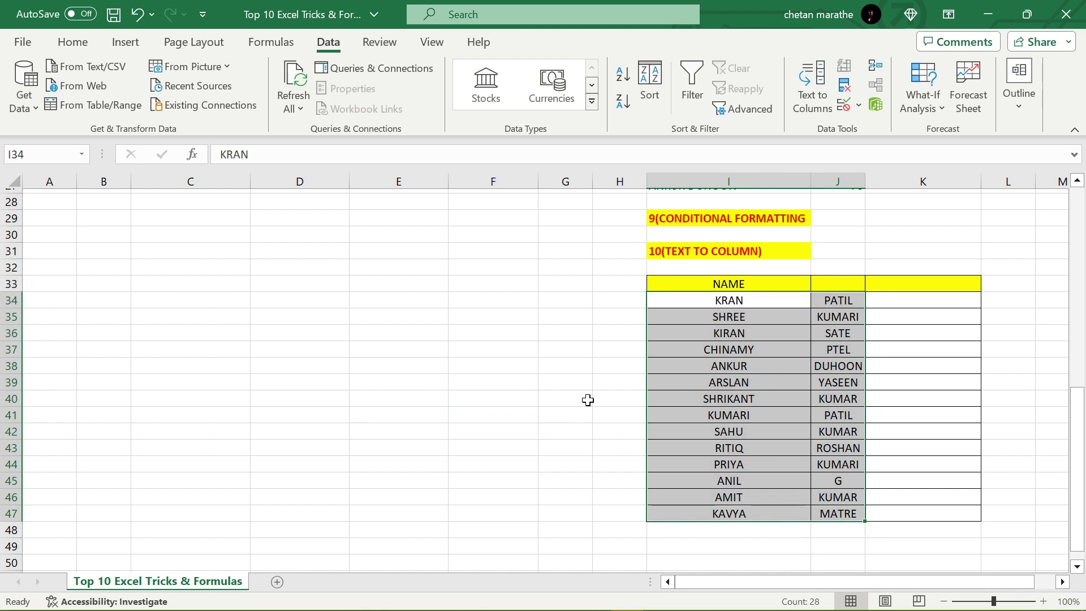
click(567, 367)
scroll(585, 375, up, 2)
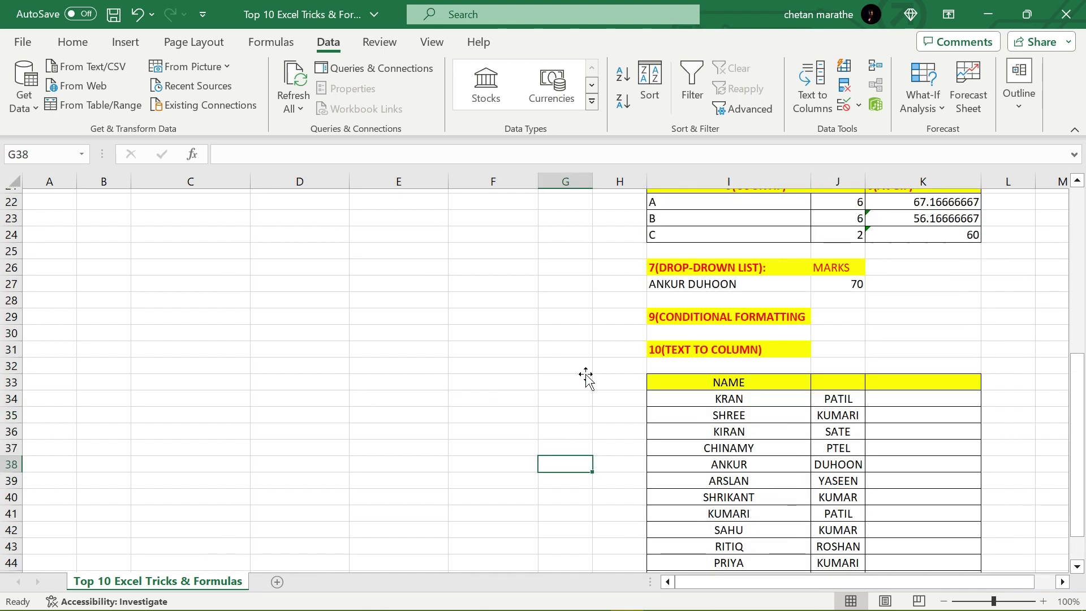
scroll(586, 377, up, 7)
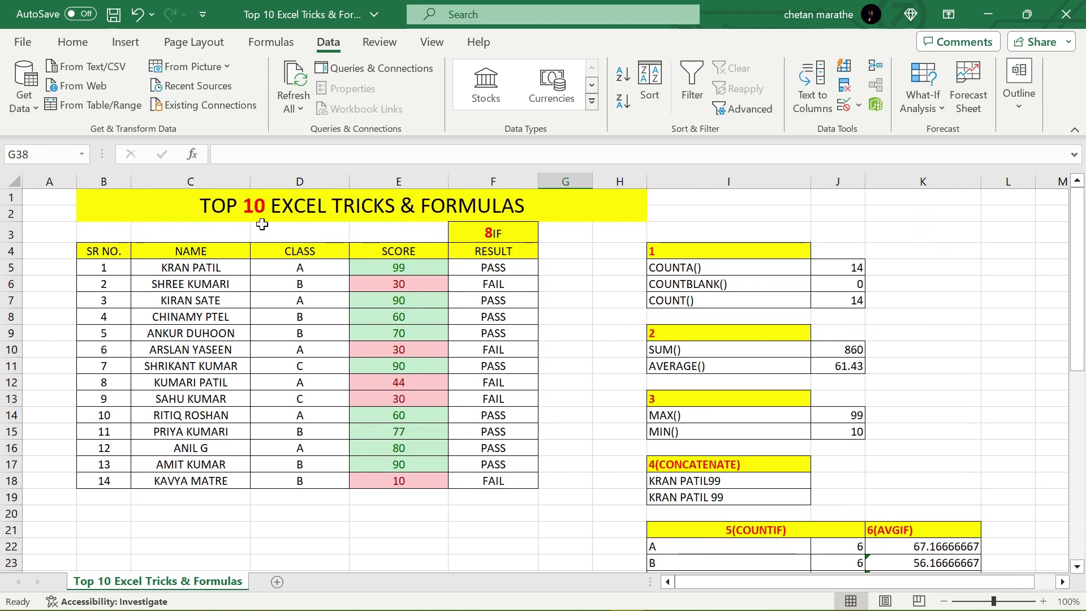
click(92, 203)
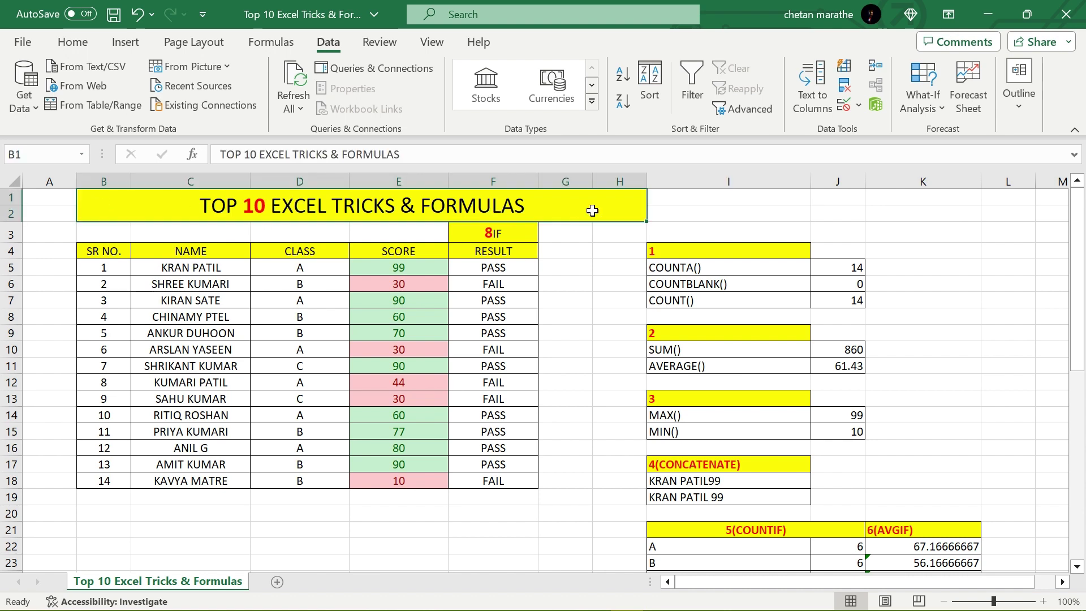
click(784, 214)
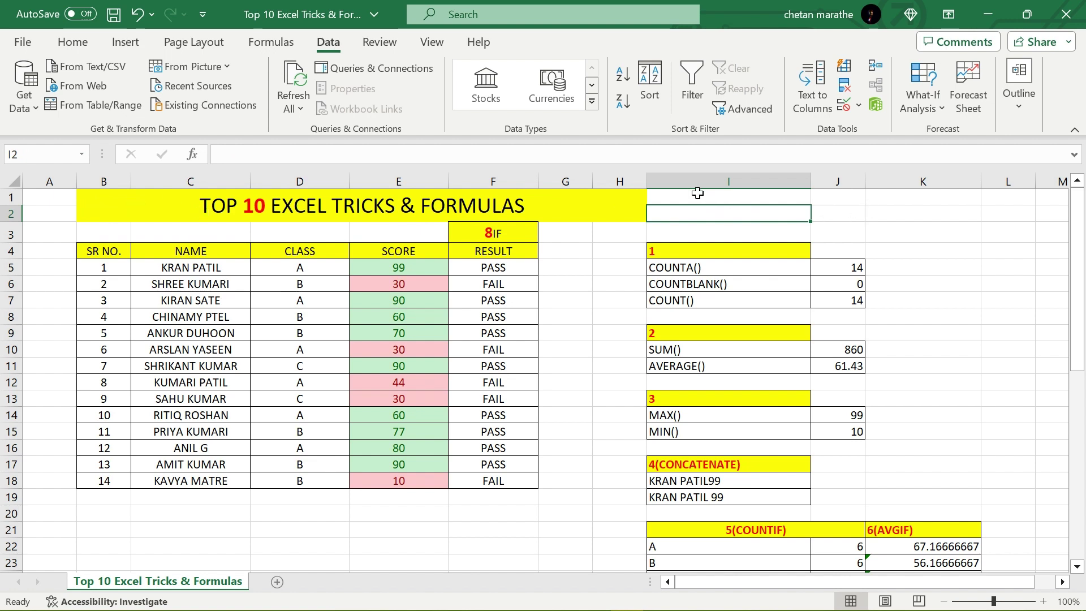
drag(698, 193, 824, 211)
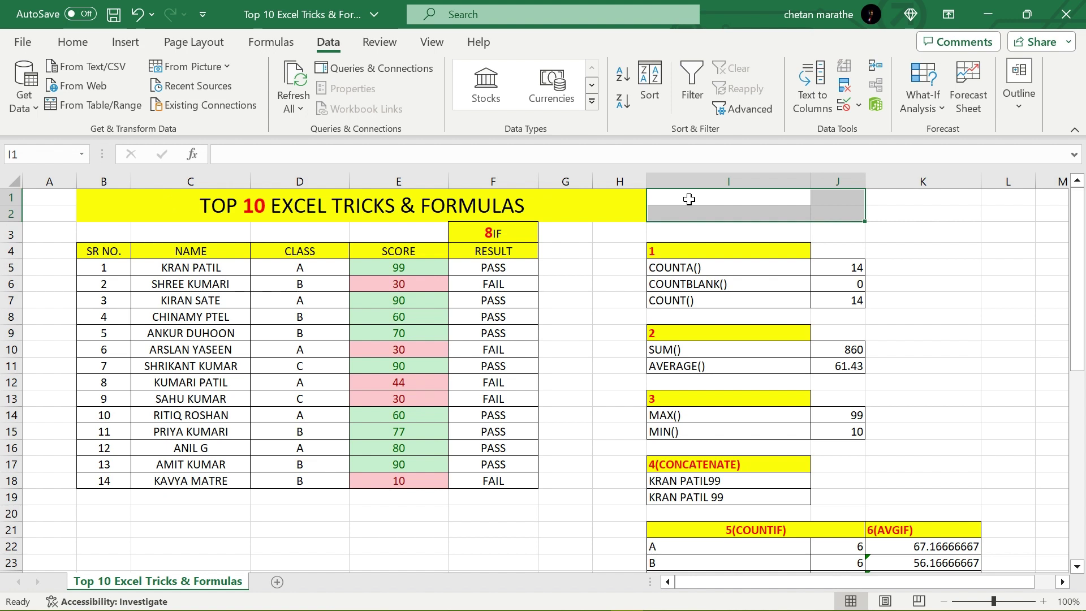
click(903, 209)
drag(691, 199, 824, 211)
click(916, 236)
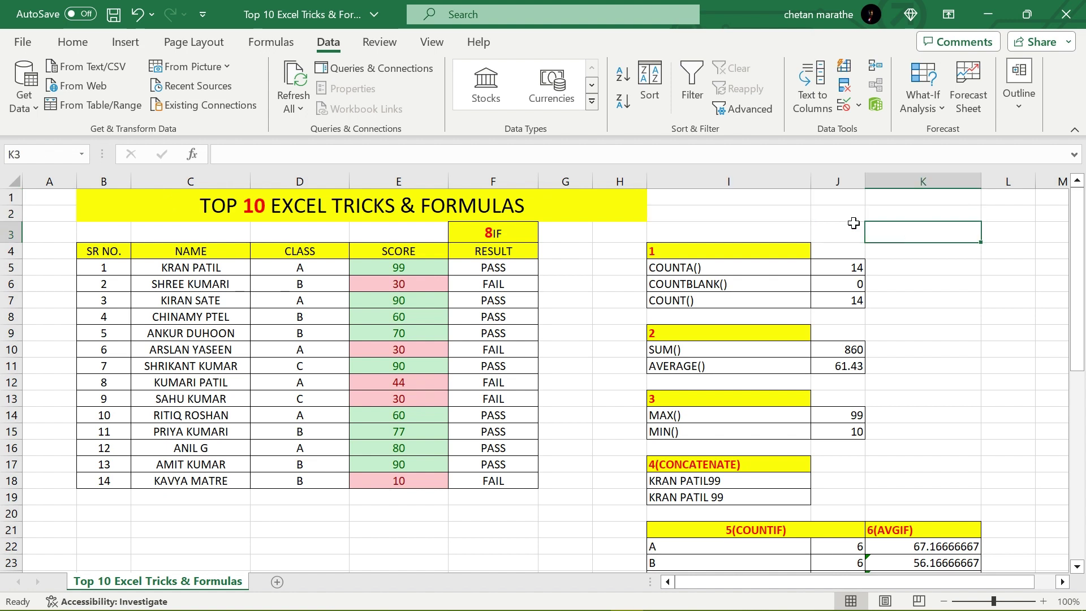